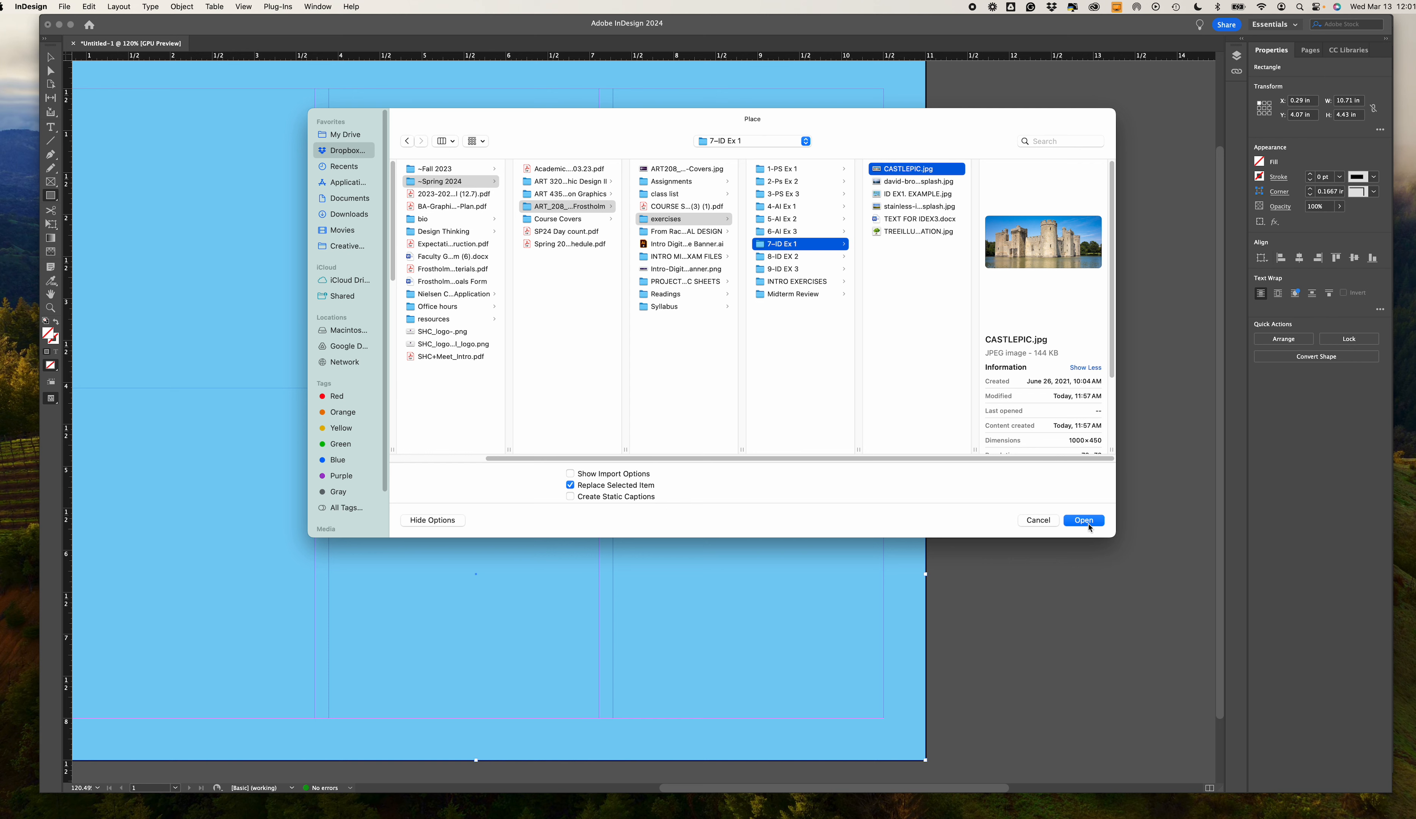
Place CASTLEPIC.jpg into the rectangle frame across the page's lower half and select the image inside its frame.
left_click(1084, 520)
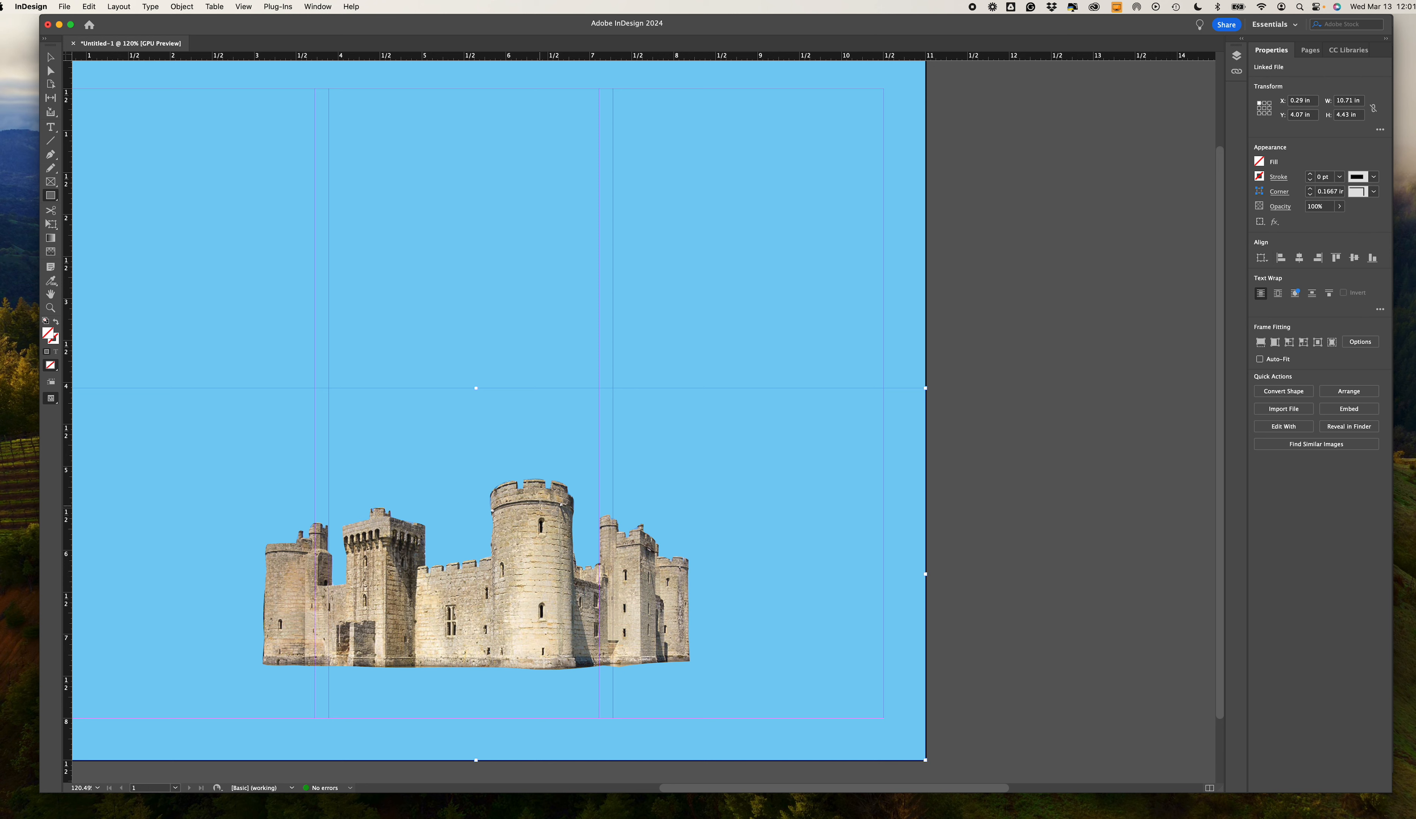
left_click(51, 71)
left_click(535, 569)
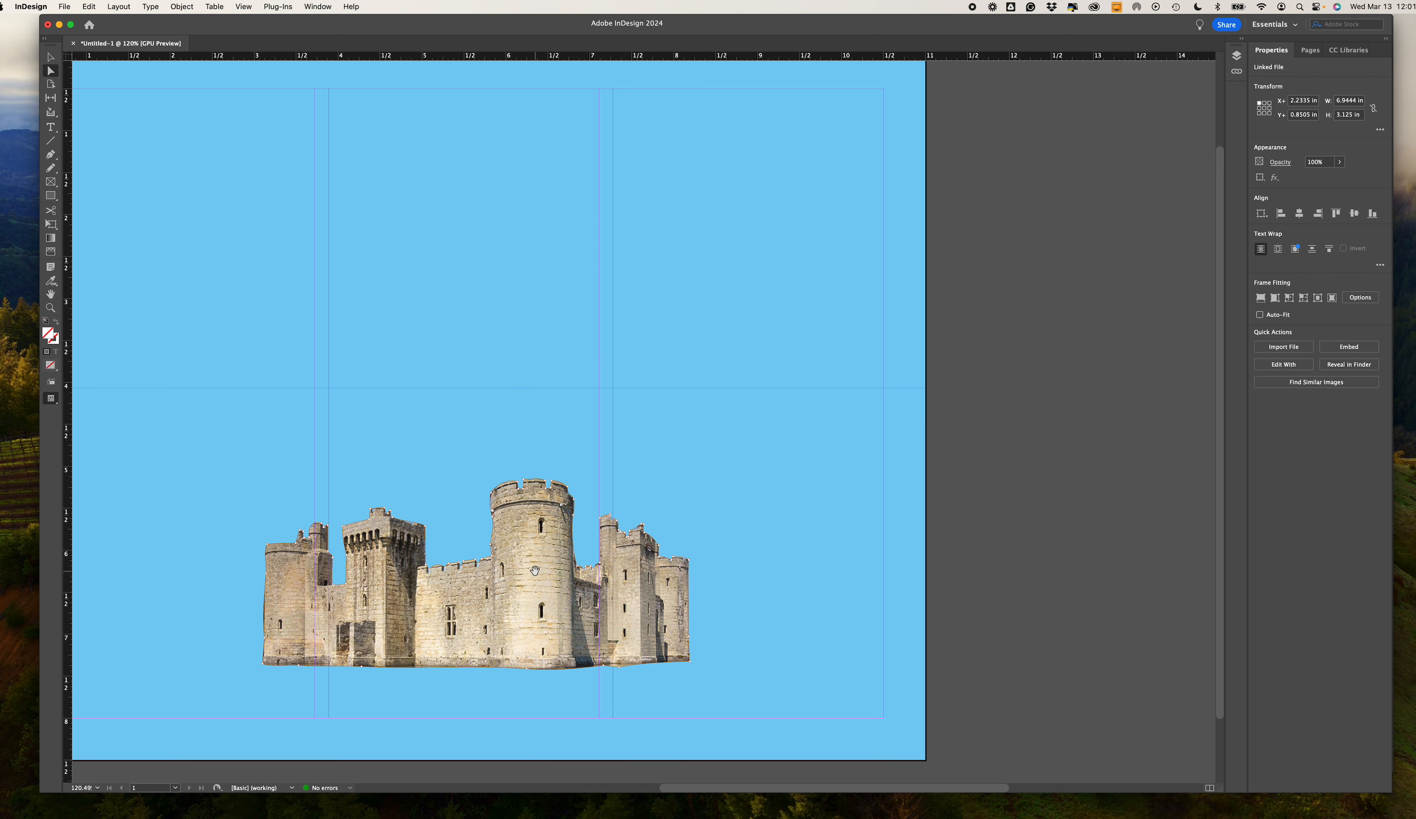
double_click(534, 571)
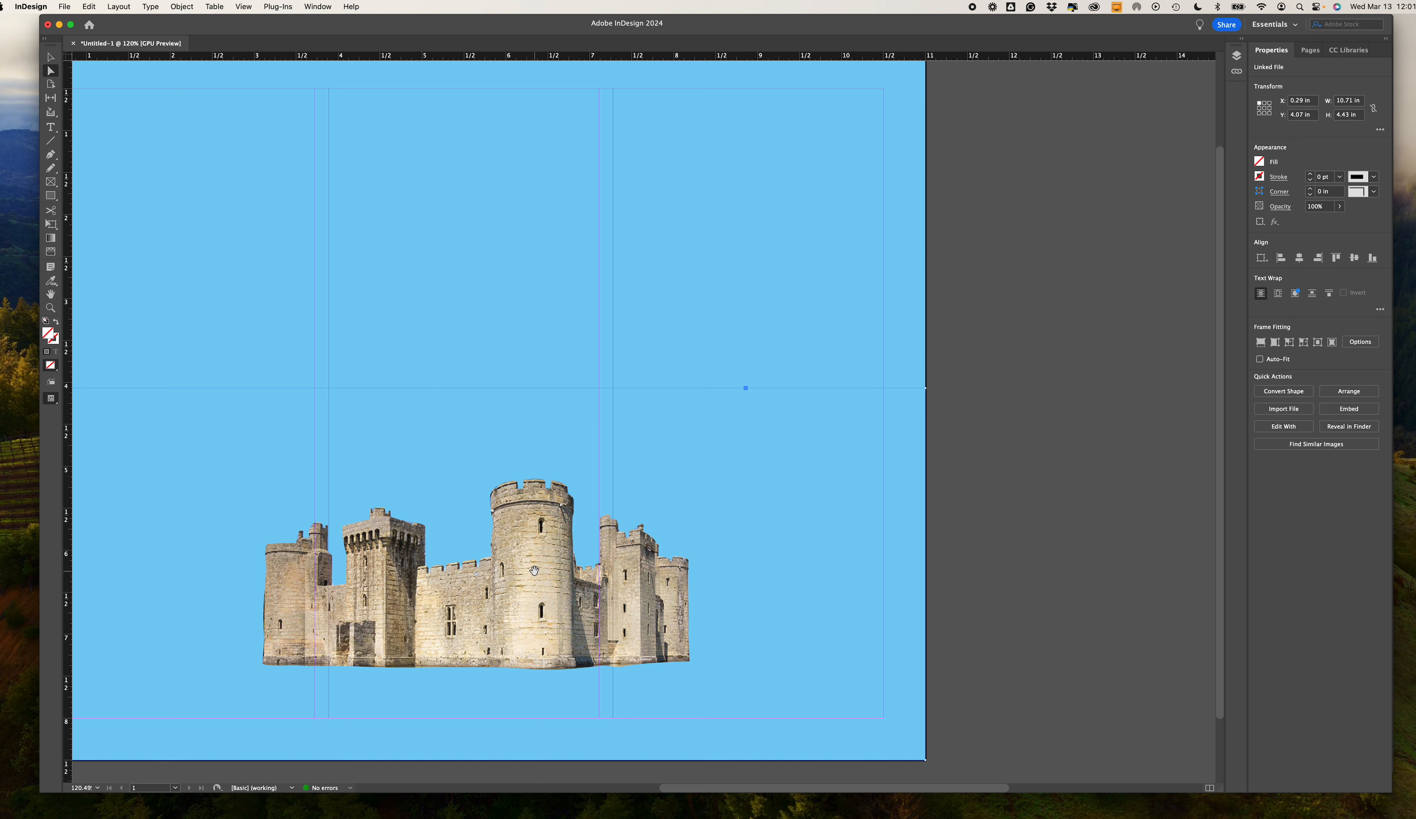
left_click(529, 572)
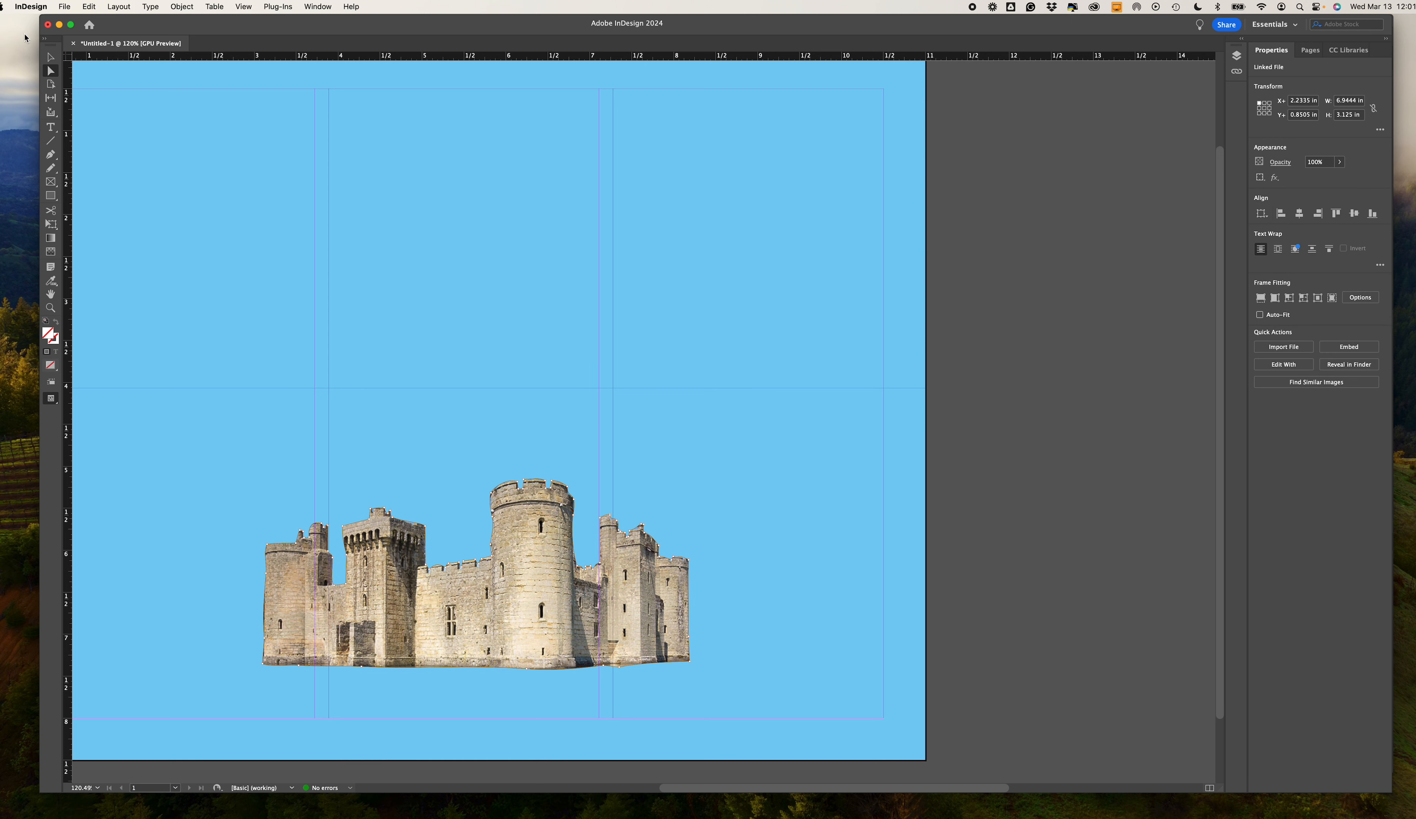
left_click(50, 57)
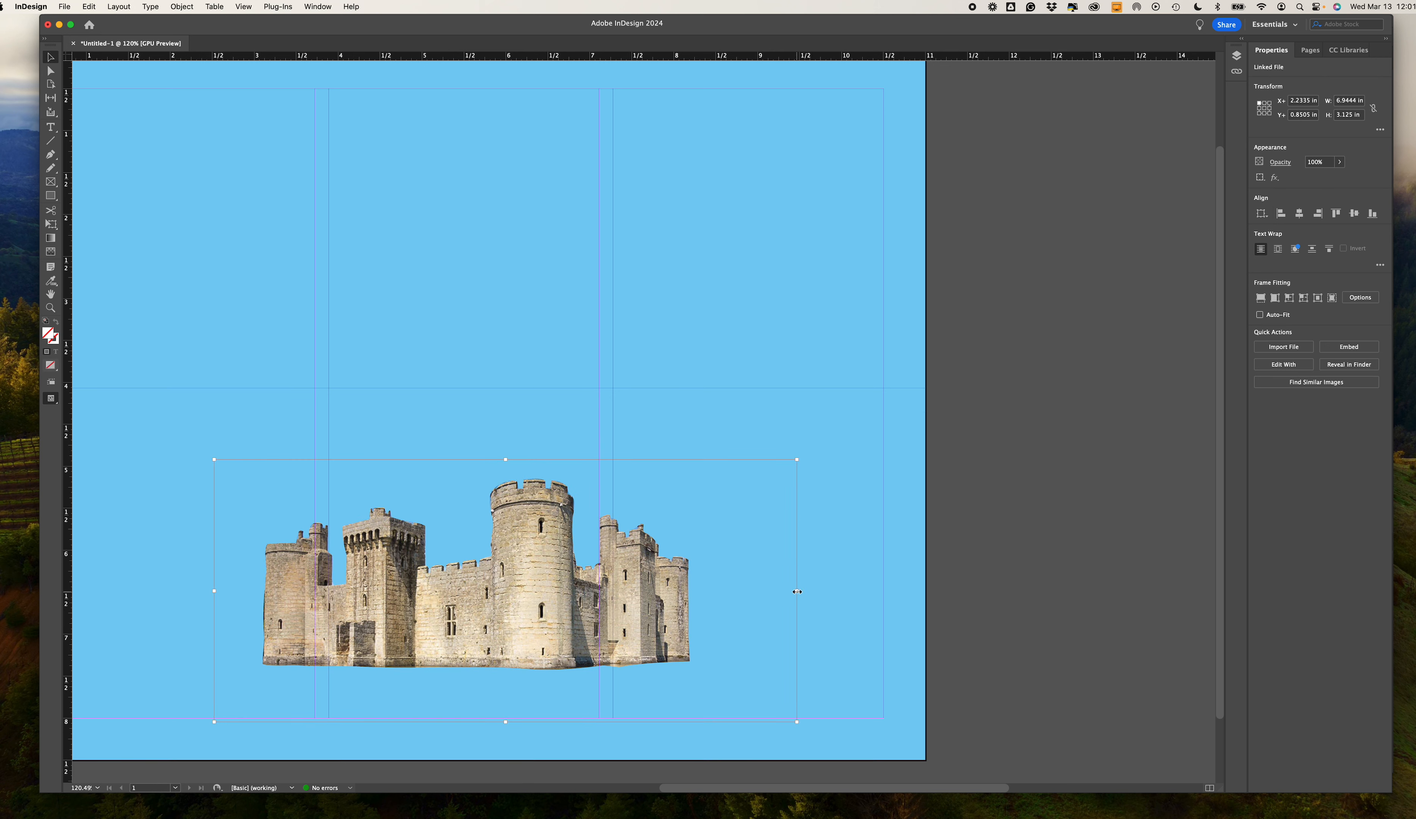
Enlarge the castle image proportionally to about 12.79 by 5.75 in and shift it right and down within its frame.
left_click_drag(796, 590, 919, 592)
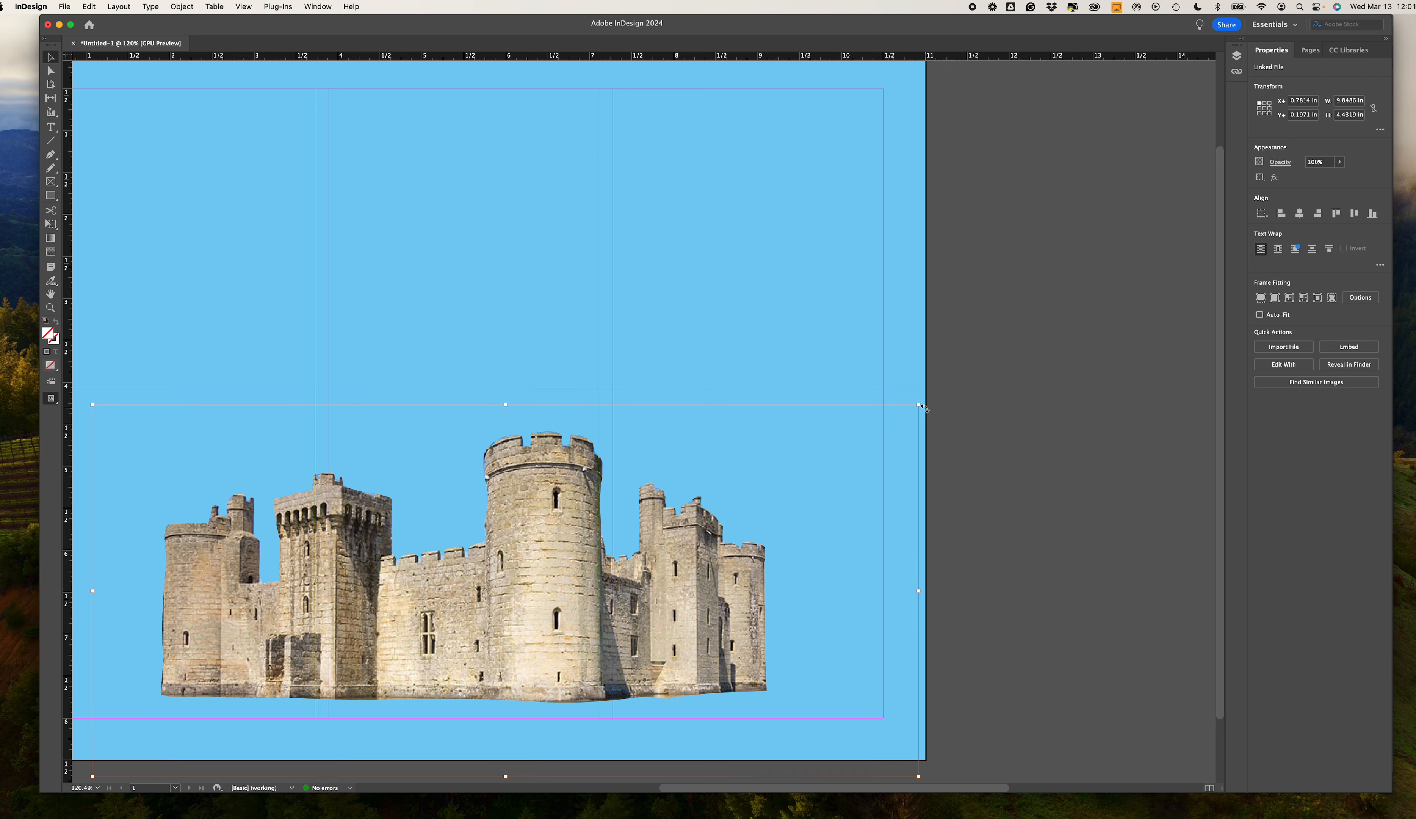
left_click_drag(918, 404, 985, 376)
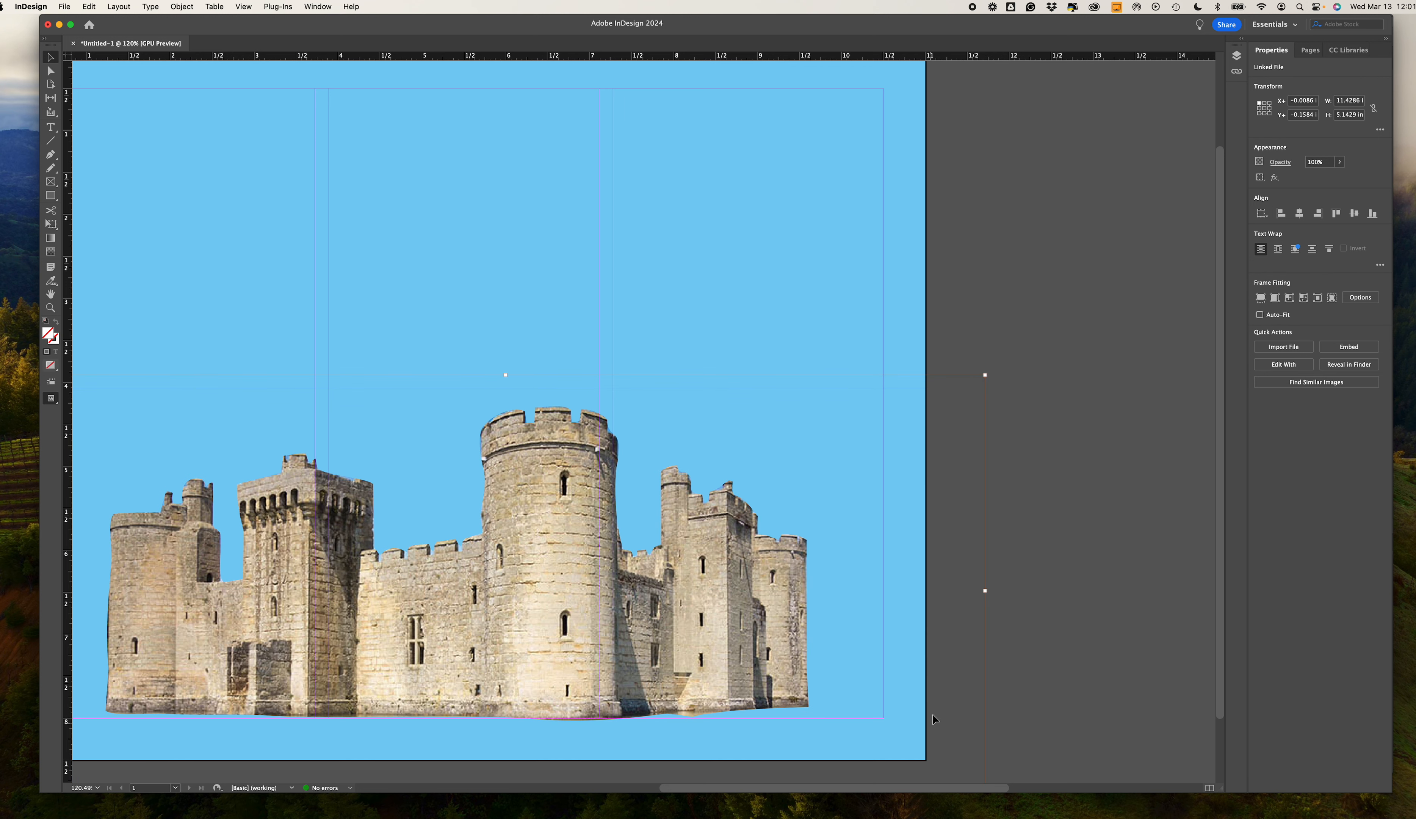
scroll(951, 601, "down", 3)
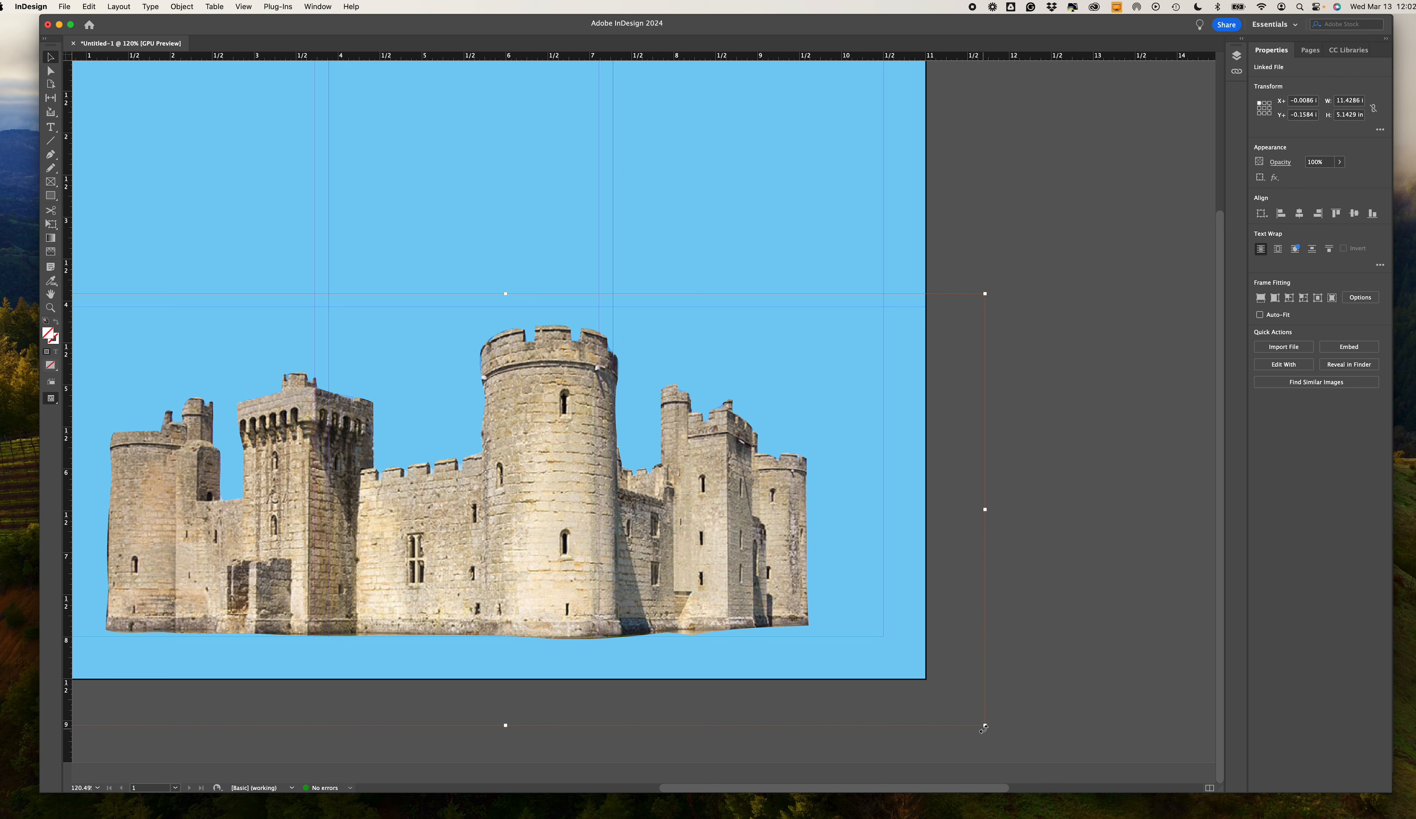
left_click_drag(983, 725, 1042, 750)
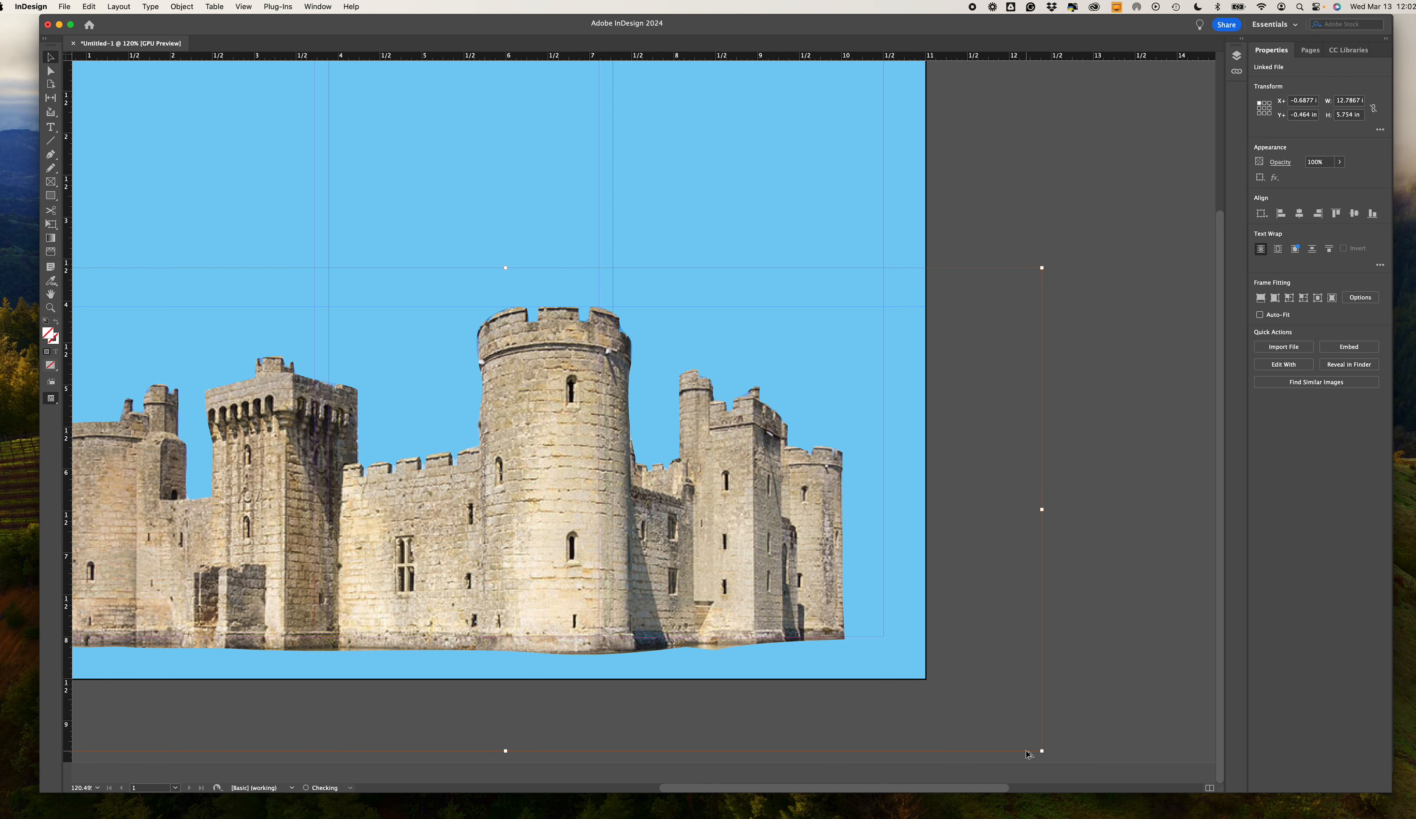
left_click_drag(569, 591, 636, 601)
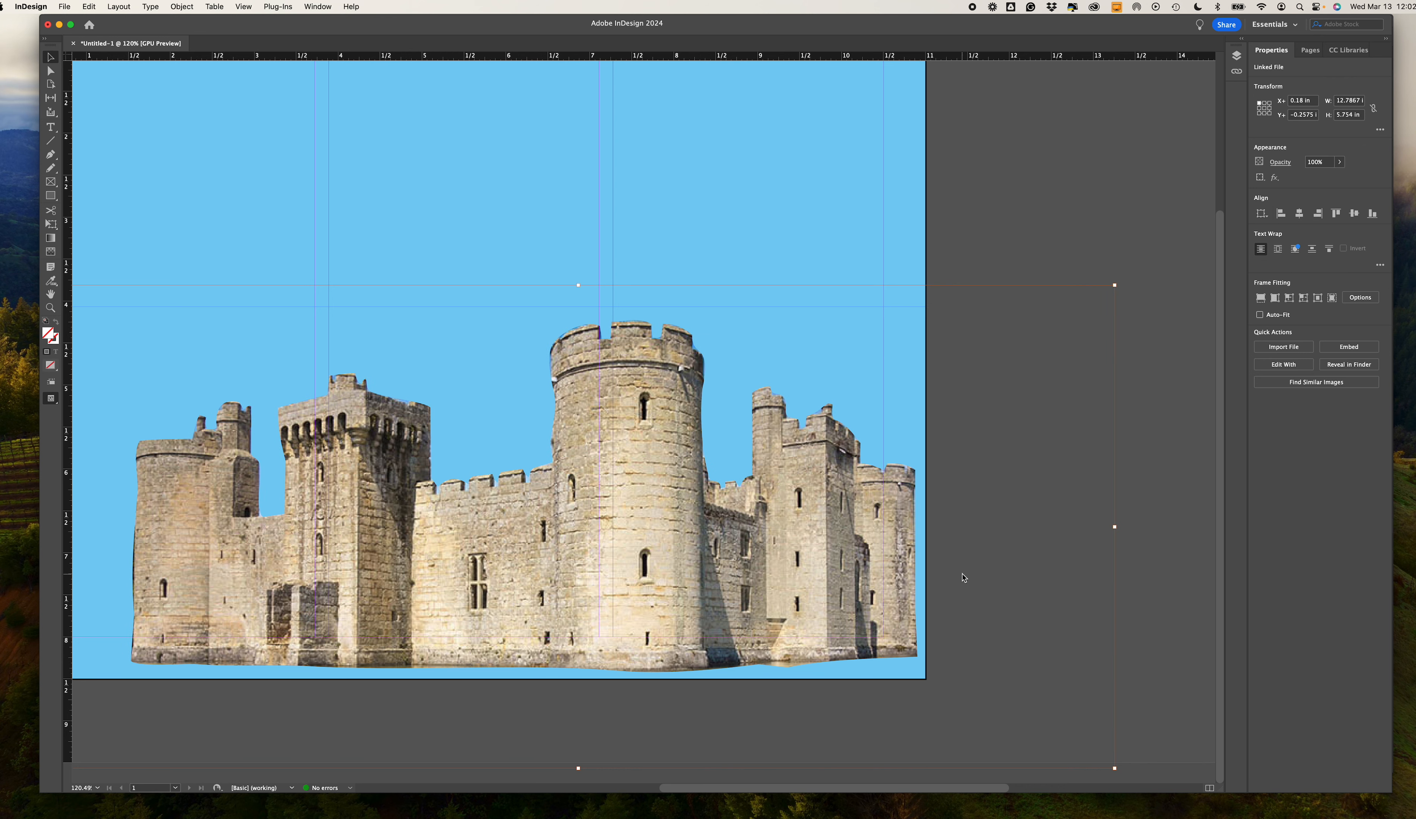
left_click(1123, 499)
Draw a text frame about 3.22 in wide and 4.41 in high from the top margin of the first column.
scroll(1124, 499, "left", 15)
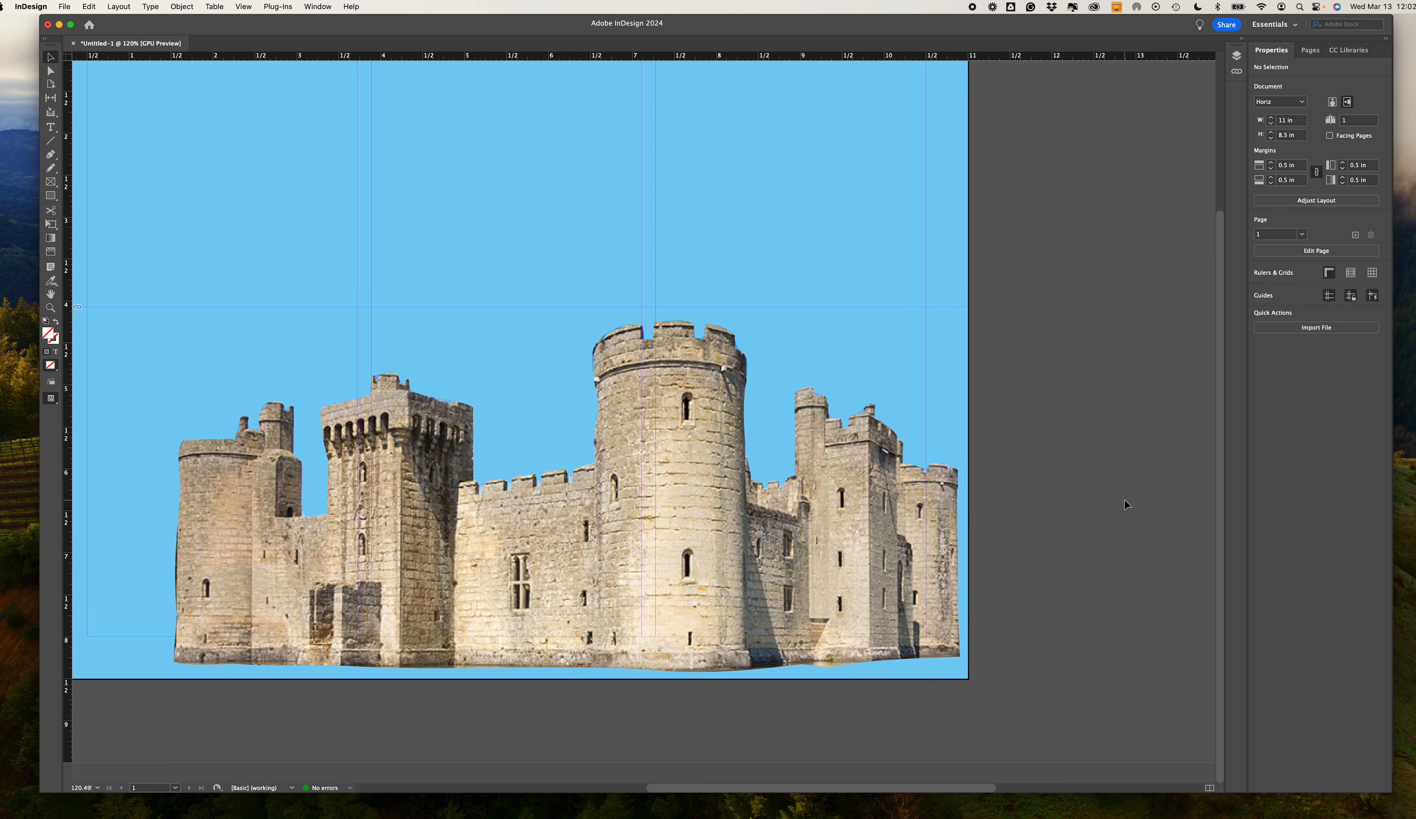
scroll(1124, 498, "right", 15)
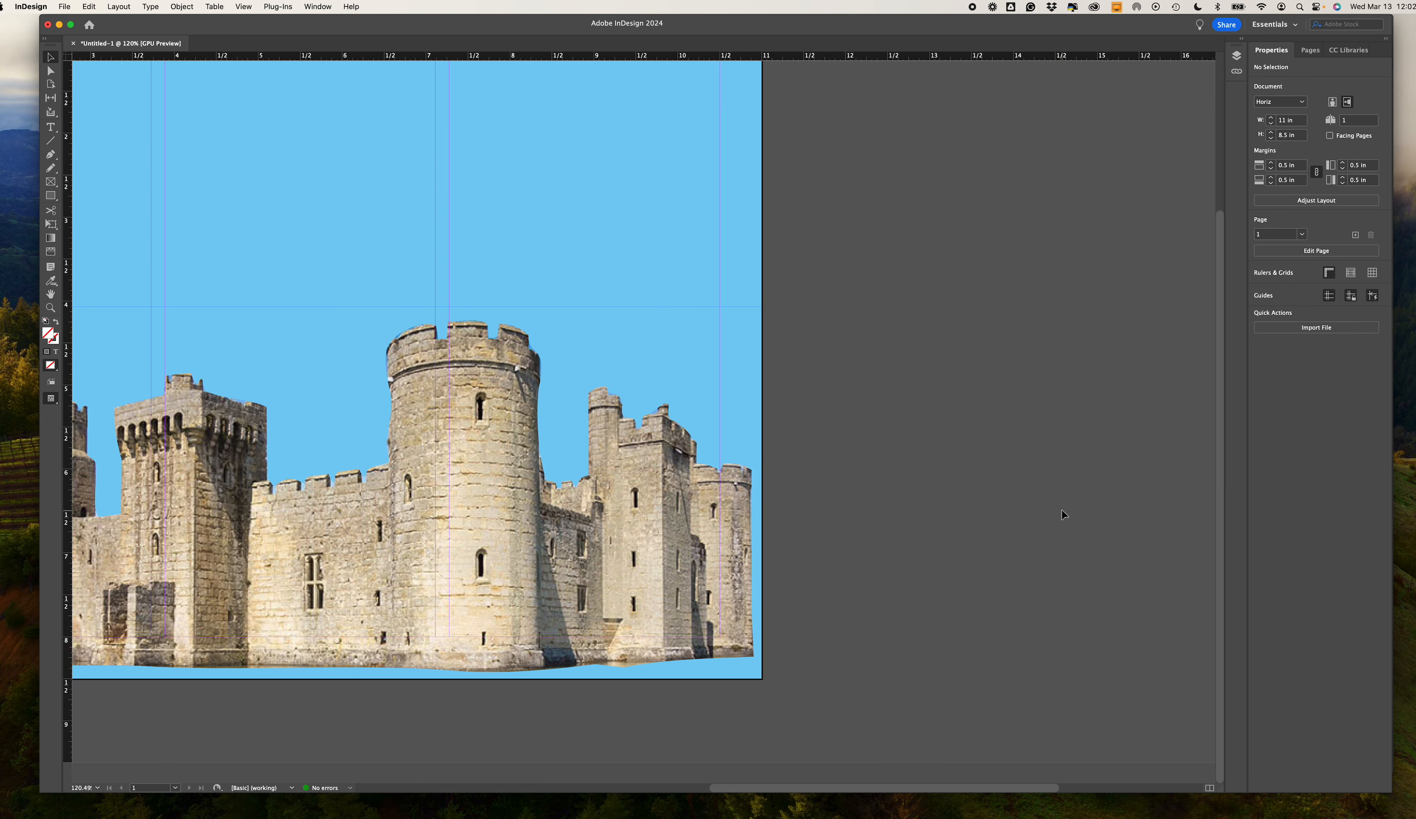
scroll(1061, 508, "left", 10)
scroll(1061, 508, "up", 3)
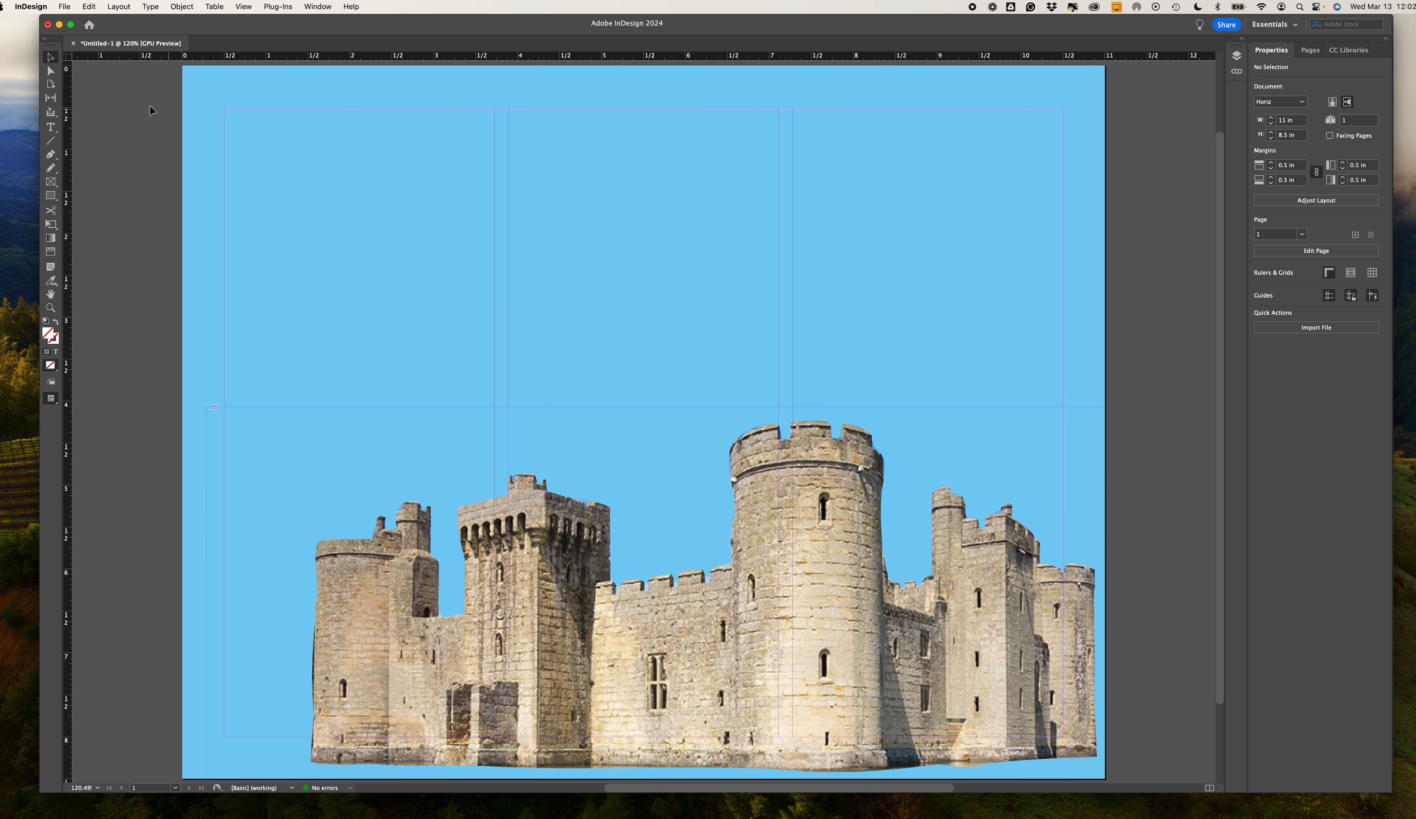
left_click(52, 129)
left_click_drag(224, 107, 493, 477)
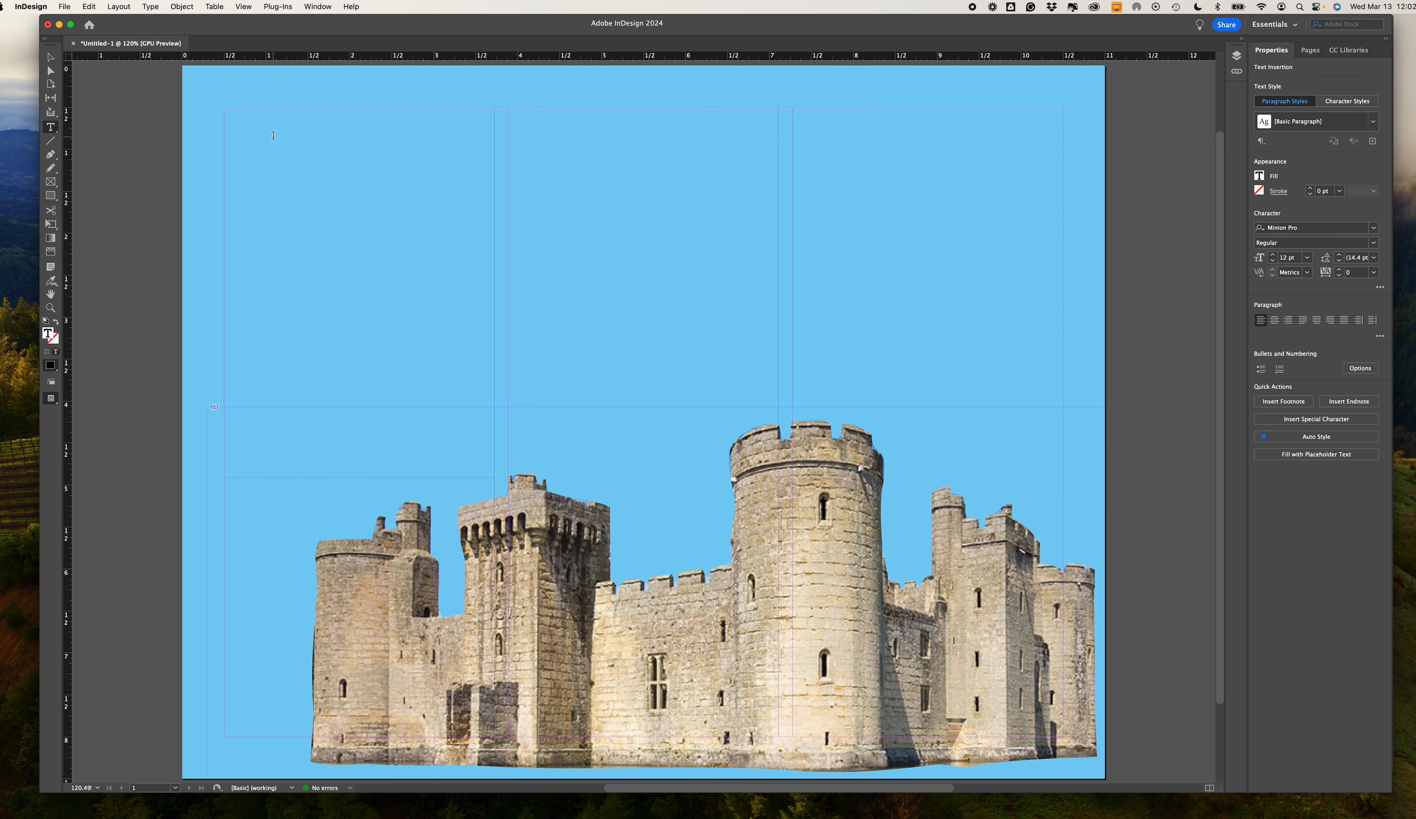
Place TEXT FOR IDEX3.docx into the first column's text frame, skipping the missing-font replacement.
left_click(63, 7)
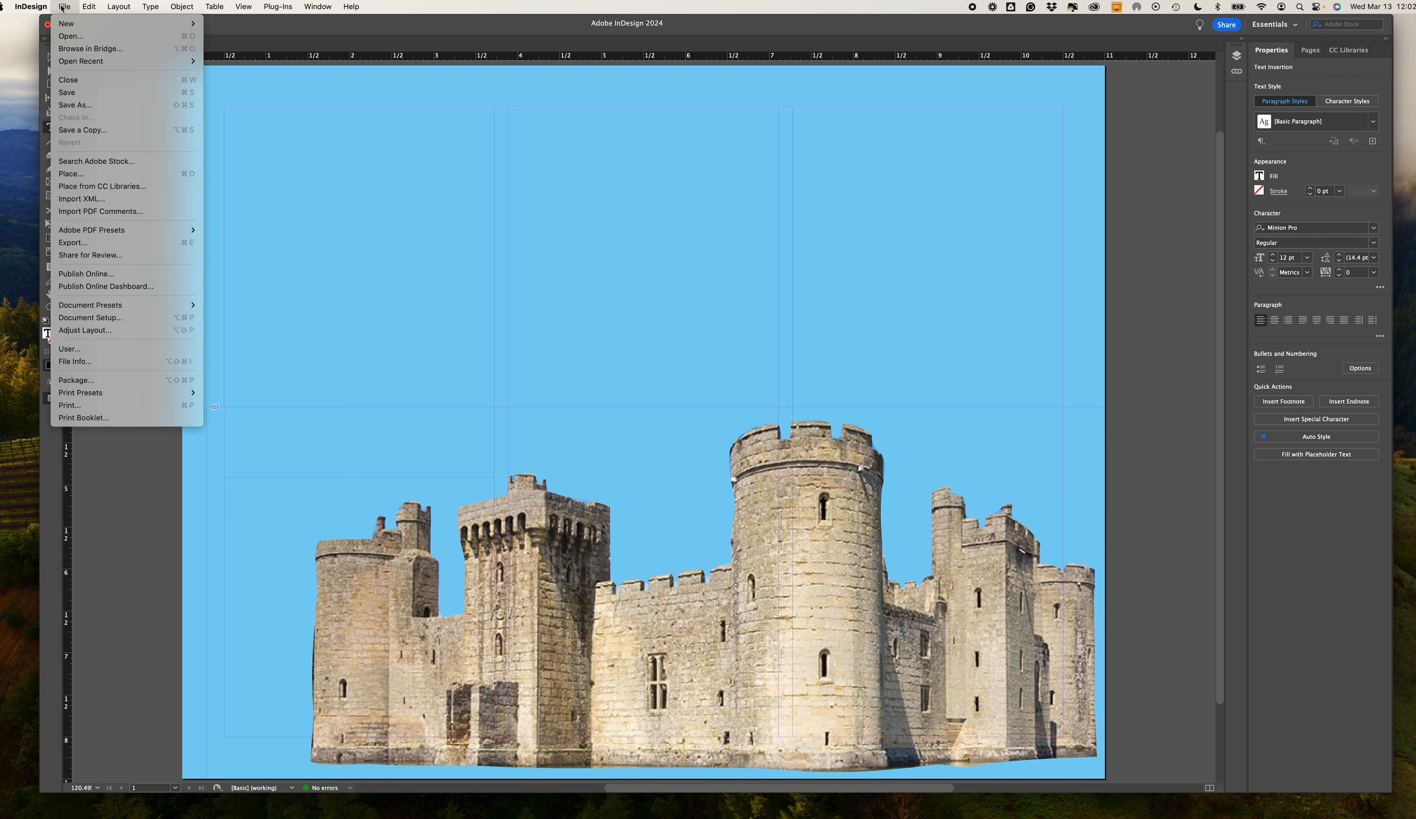
left_click(86, 175)
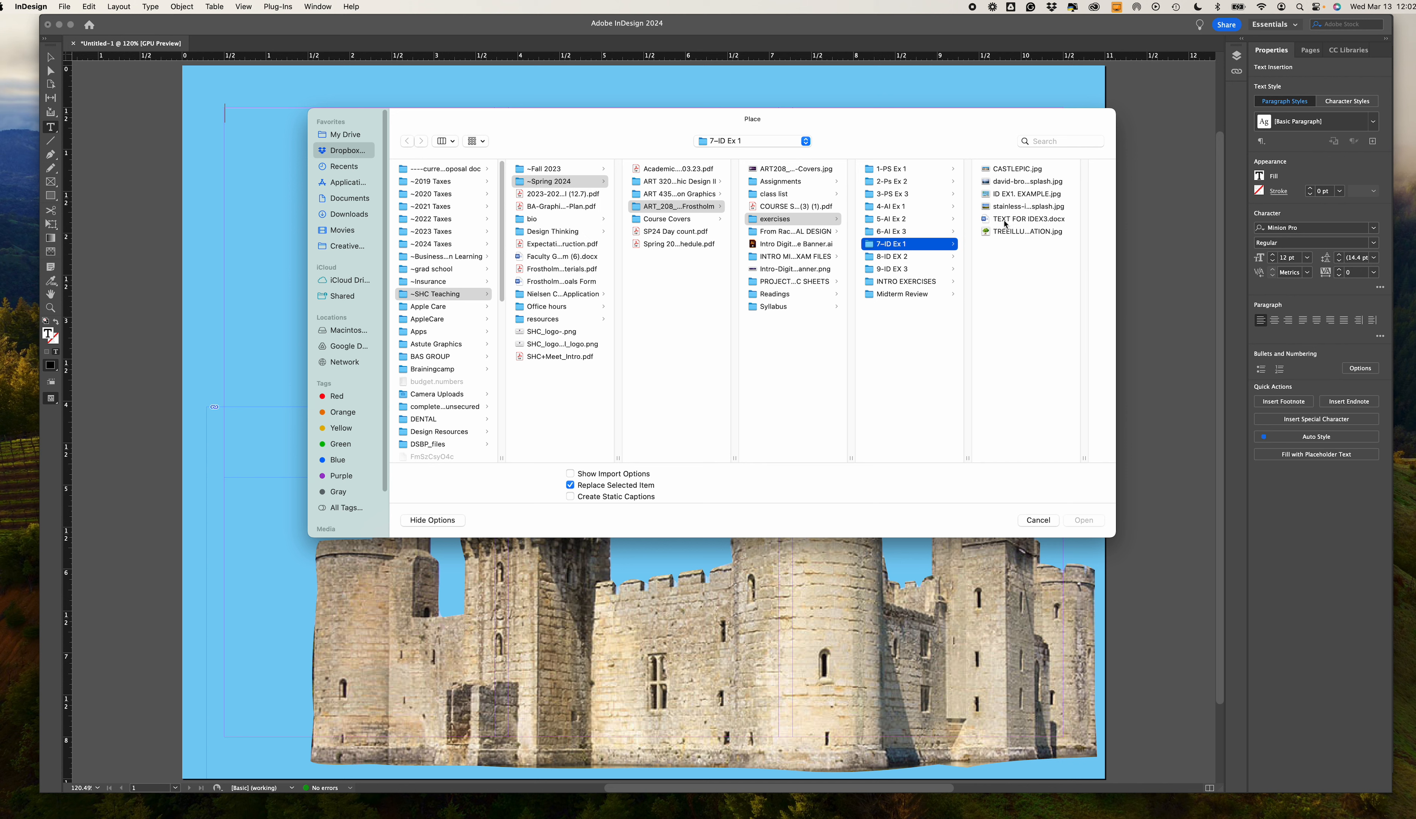
left_click(1007, 222)
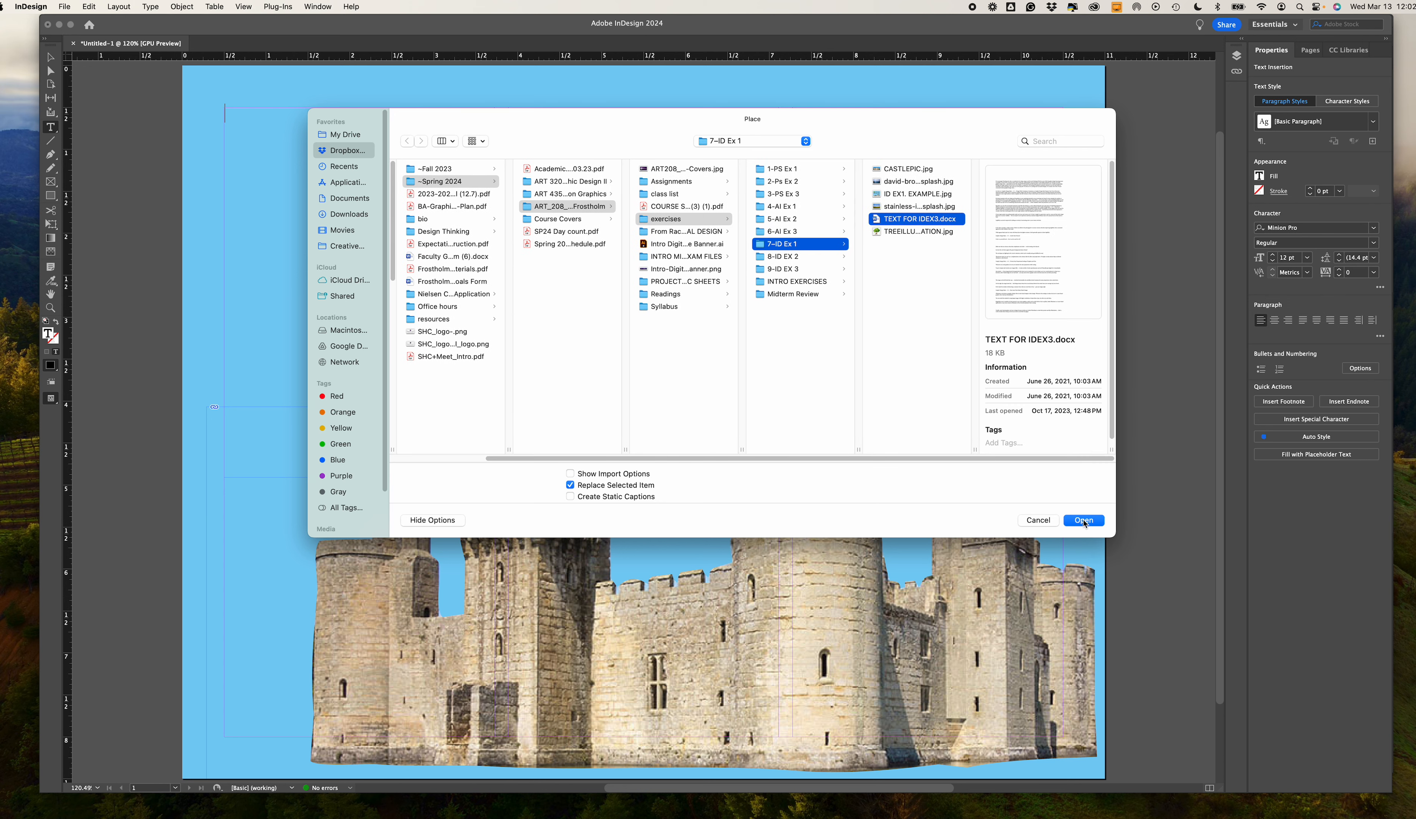
left_click(1083, 520)
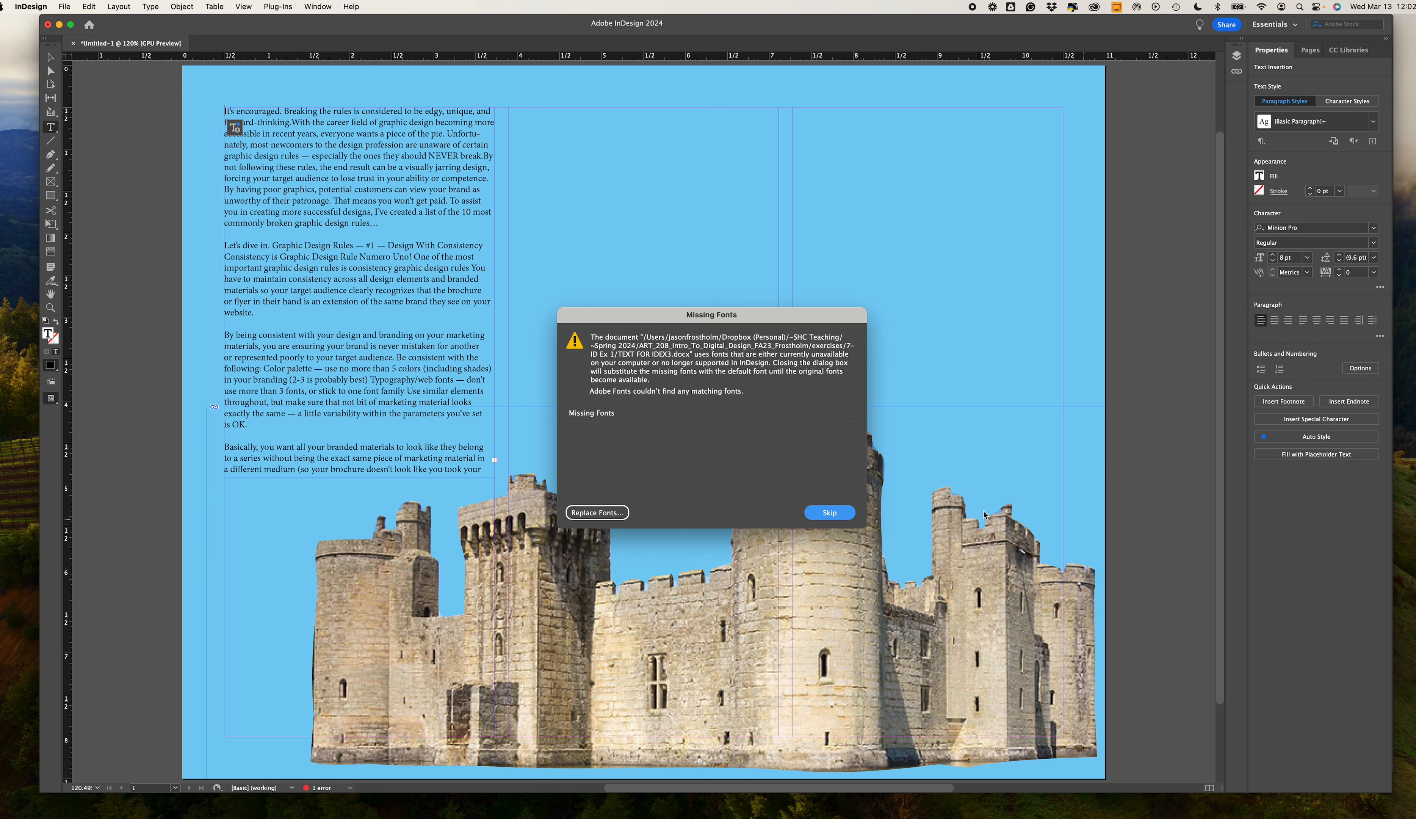
left_click(823, 513)
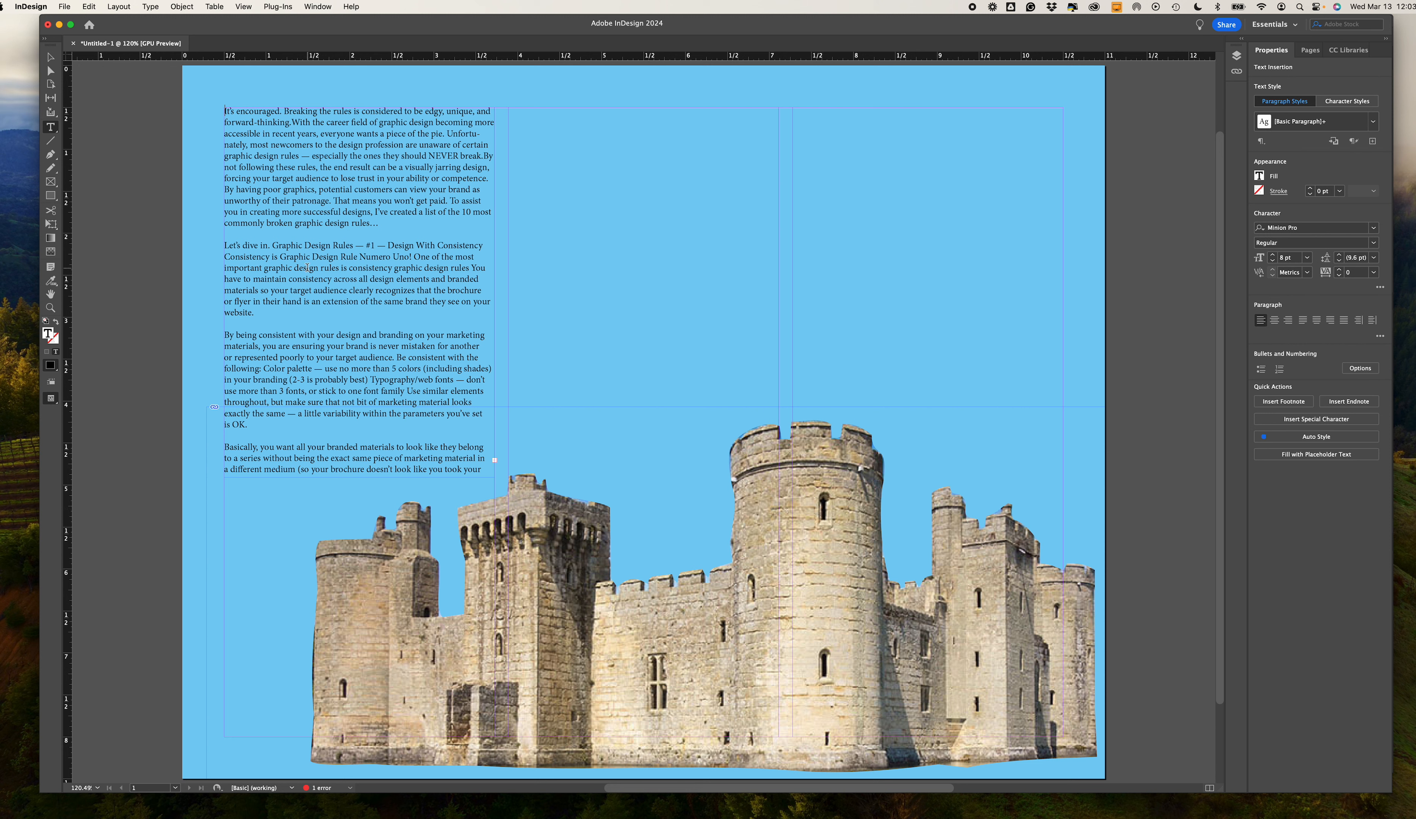
Draw text frames about 3.22 by 3.57 in in the second and third columns, from the top margin to the horizontal guide.
left_click(494, 461)
left_click_drag(510, 110, 782, 407)
left_click_drag(782, 108, 1050, 407)
Thread the first column's overset text into the second column's frame and on into the third column's frame.
left_click(50, 57)
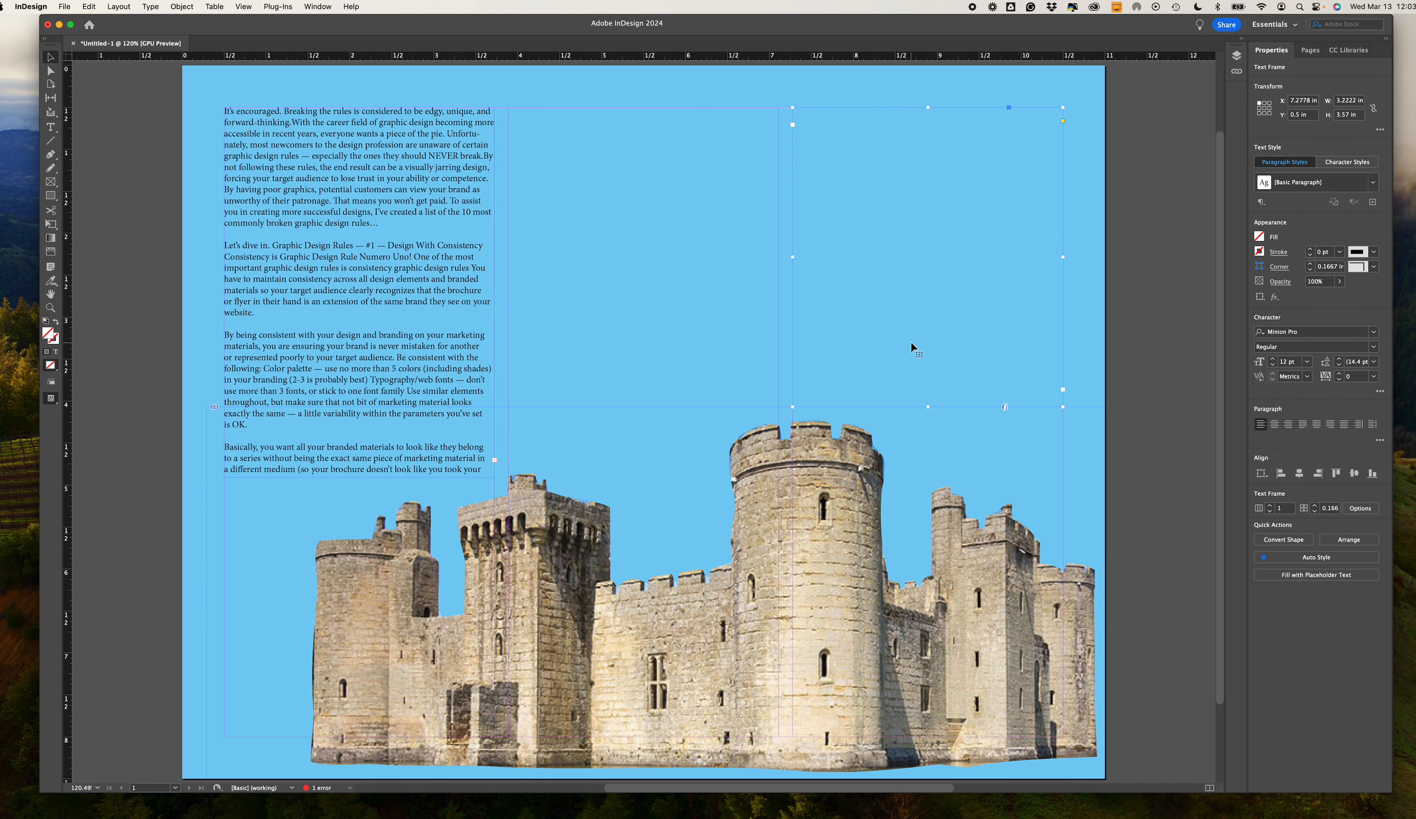
left_click(494, 459)
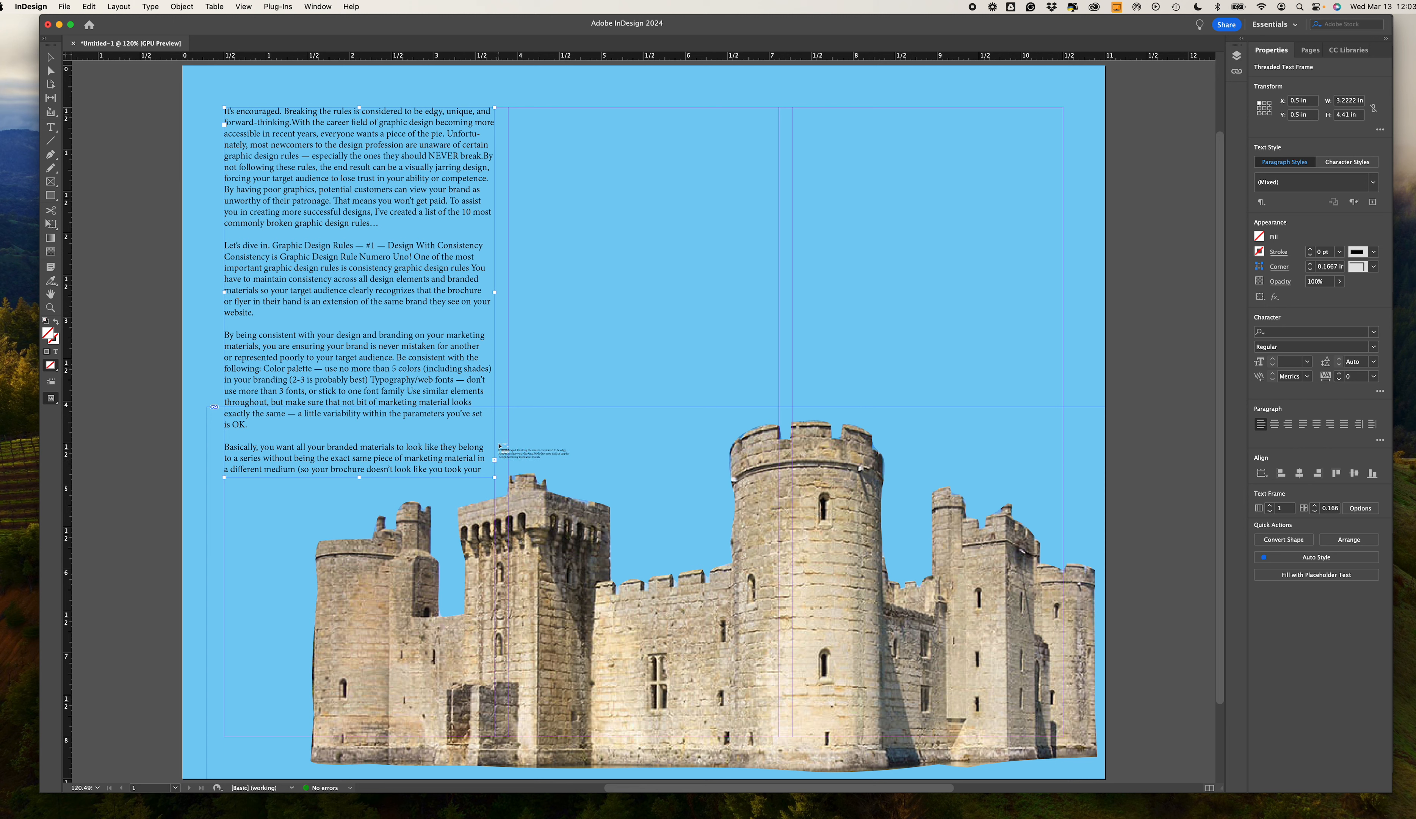
left_click(555, 317)
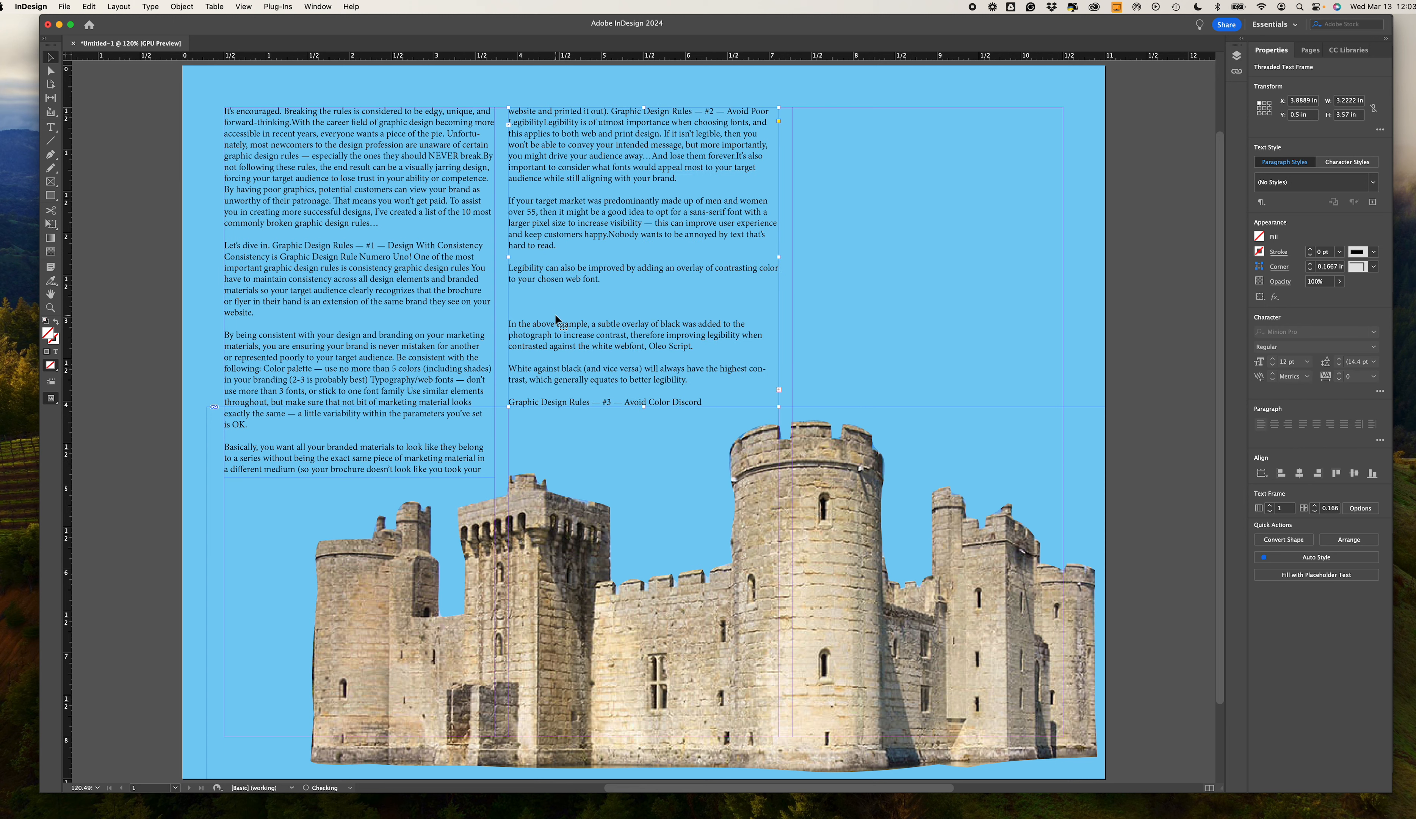
left_click(779, 389)
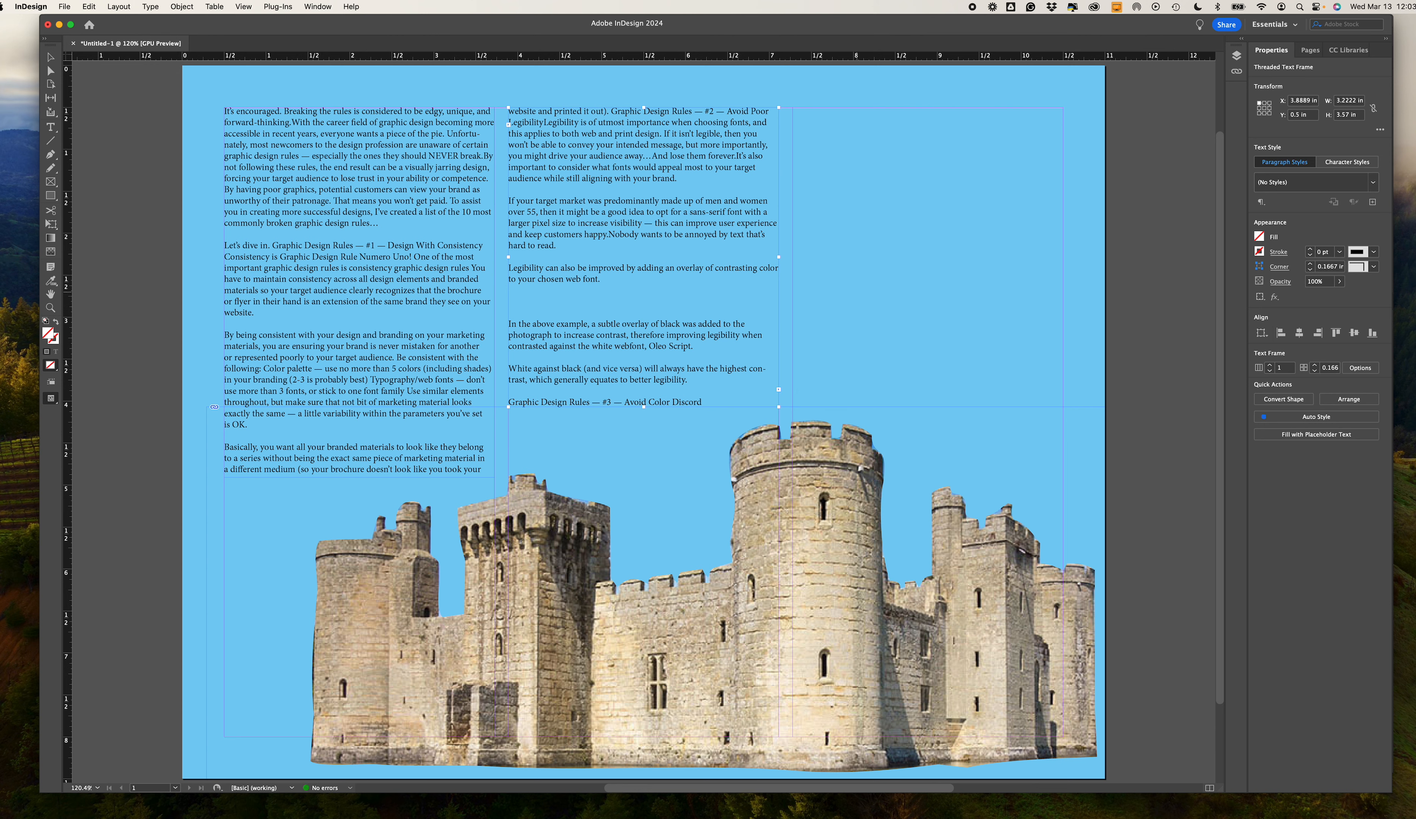
left_click(856, 289)
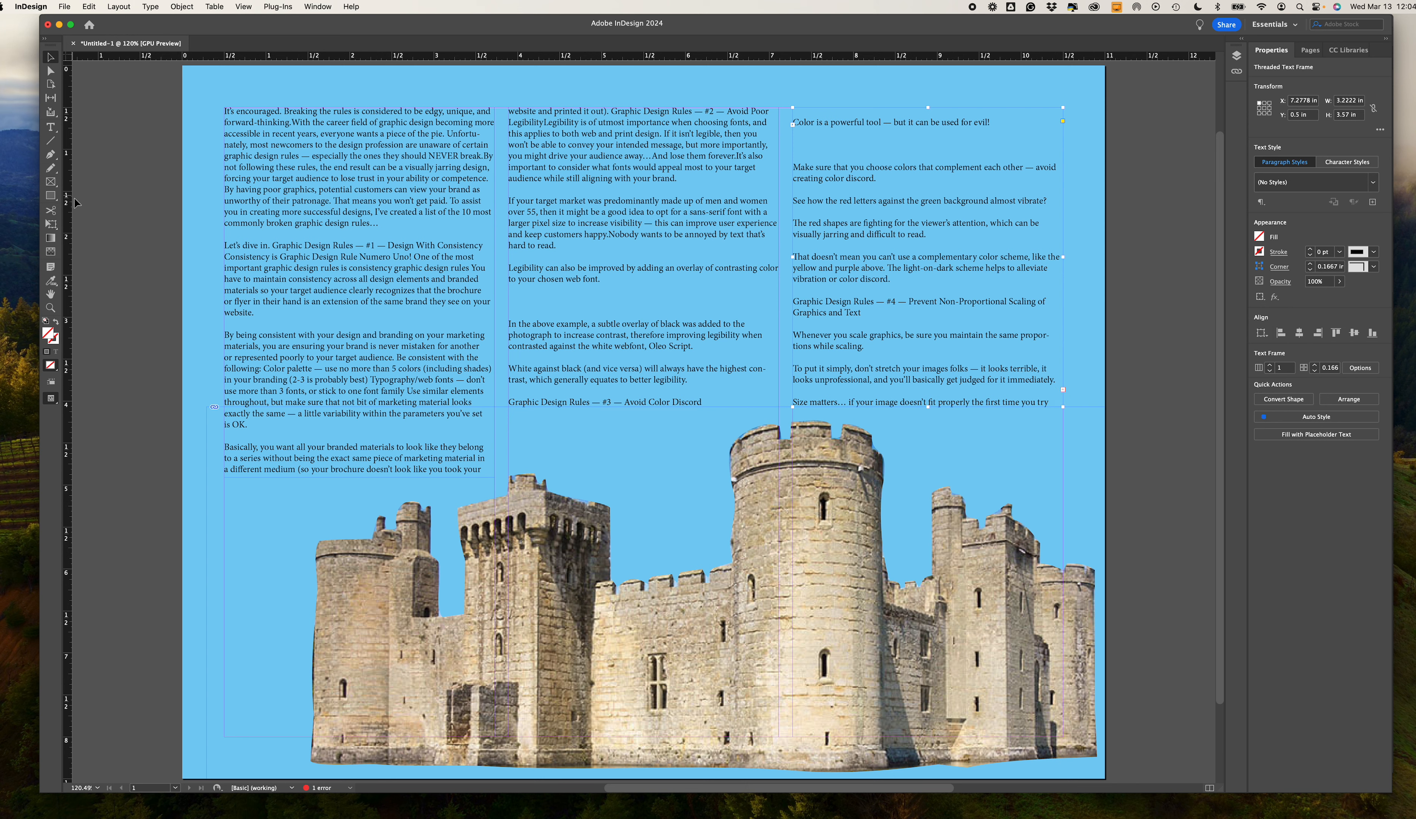
Draw a rectangle frame about 1.67 by 1.56 in at the first column's upper-left corner and place TREEILLUSTRATION.jpg in it.
left_click(50, 182)
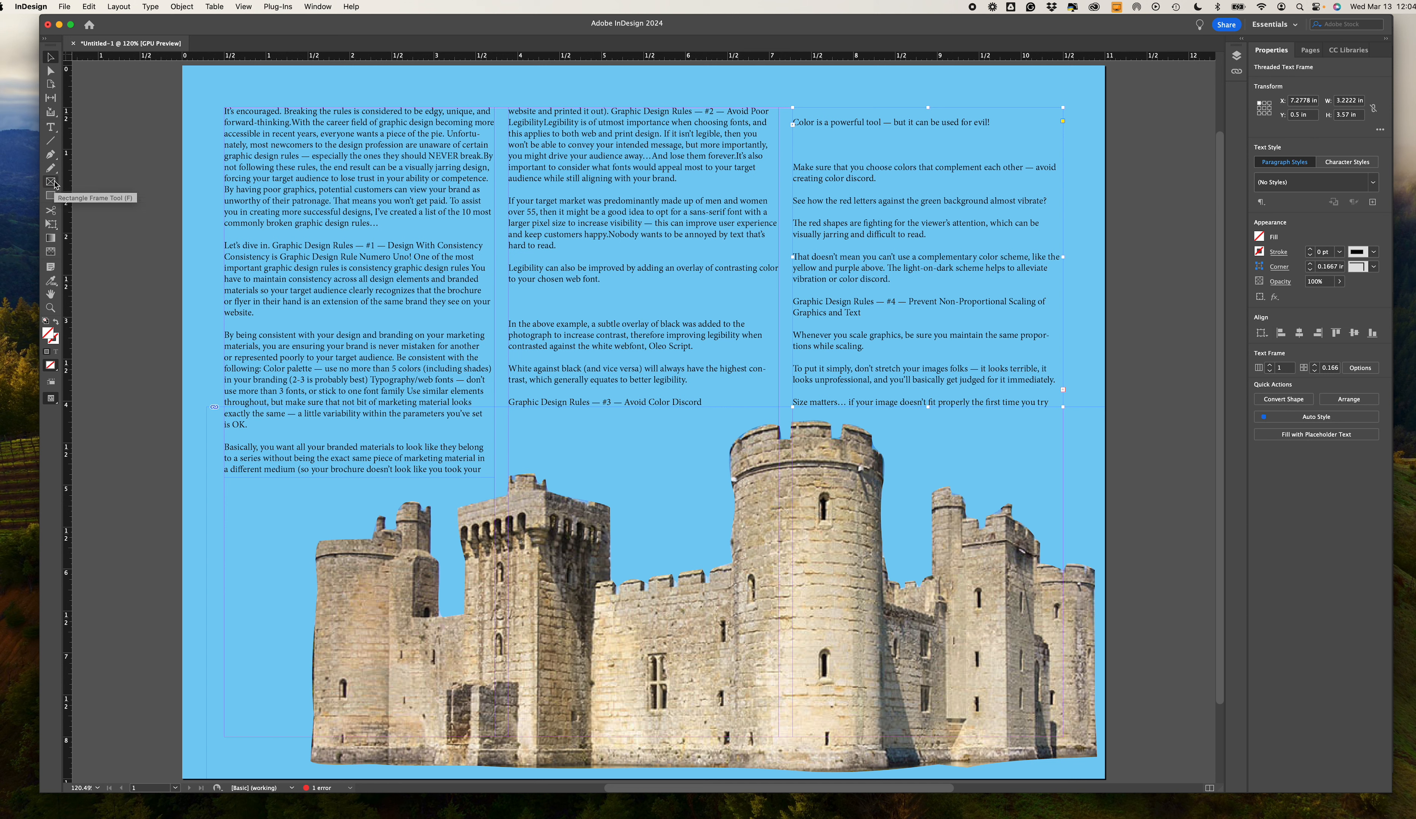
left_click_drag(225, 110, 364, 238)
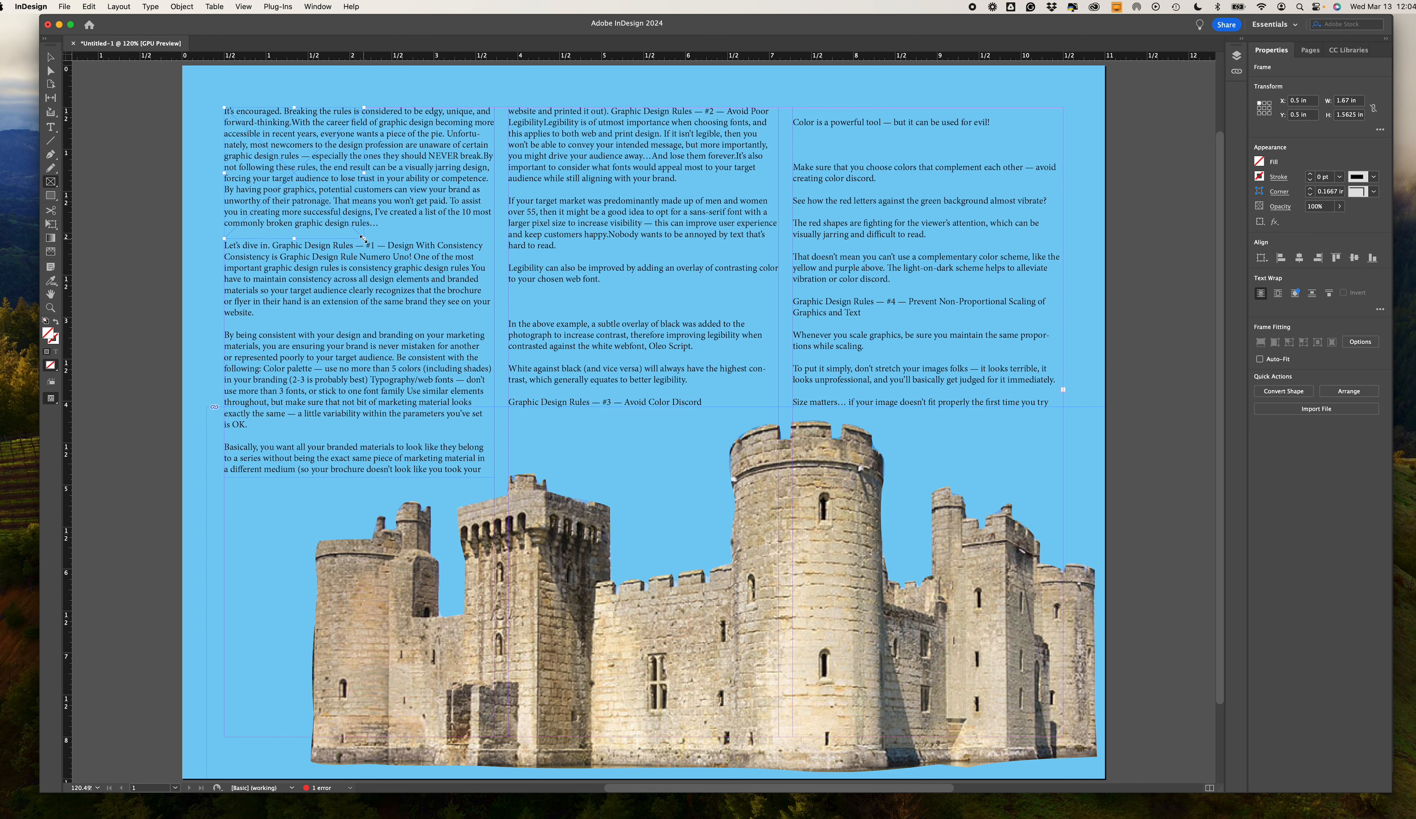
key("super+d")
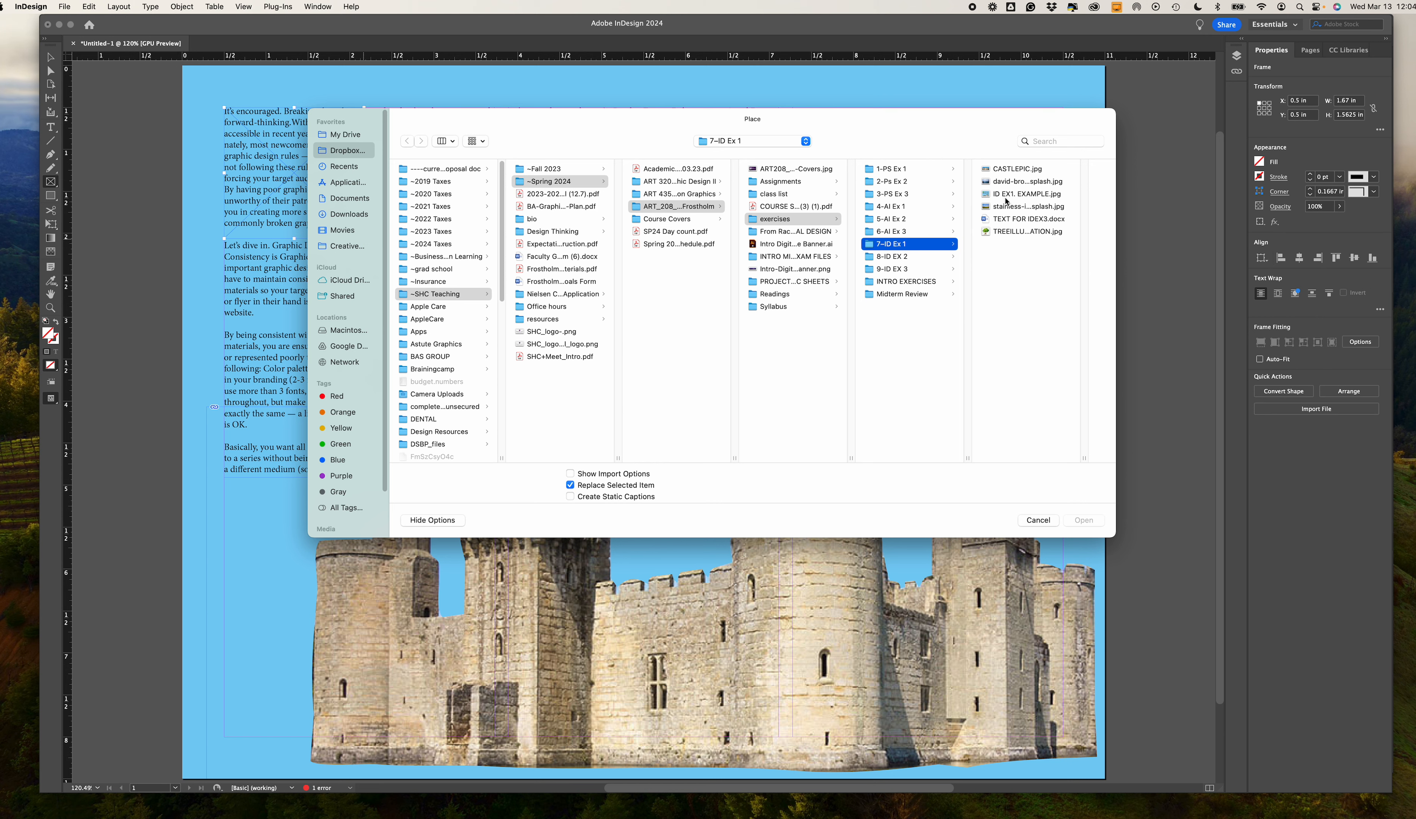
left_click(1003, 232)
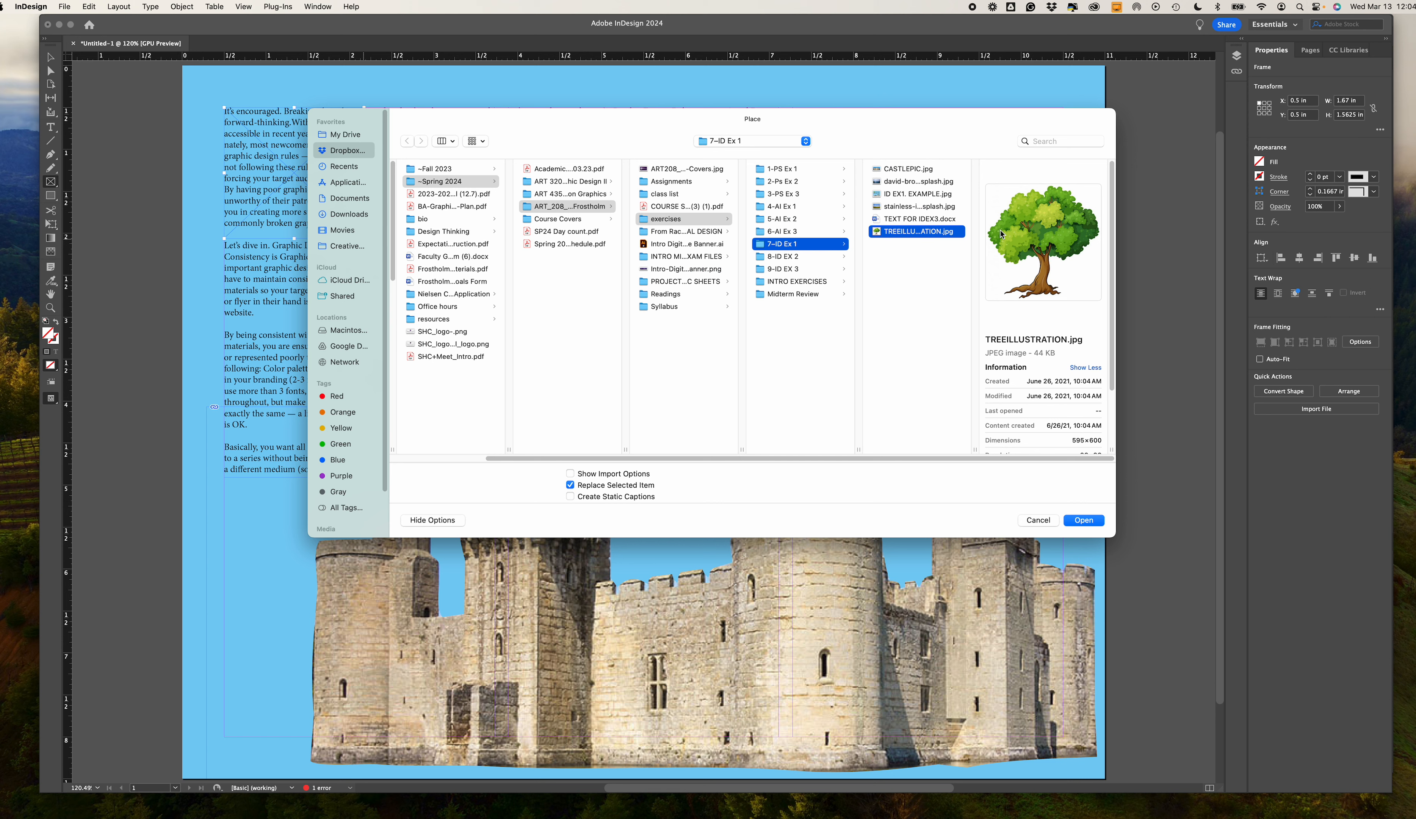
left_click(1085, 520)
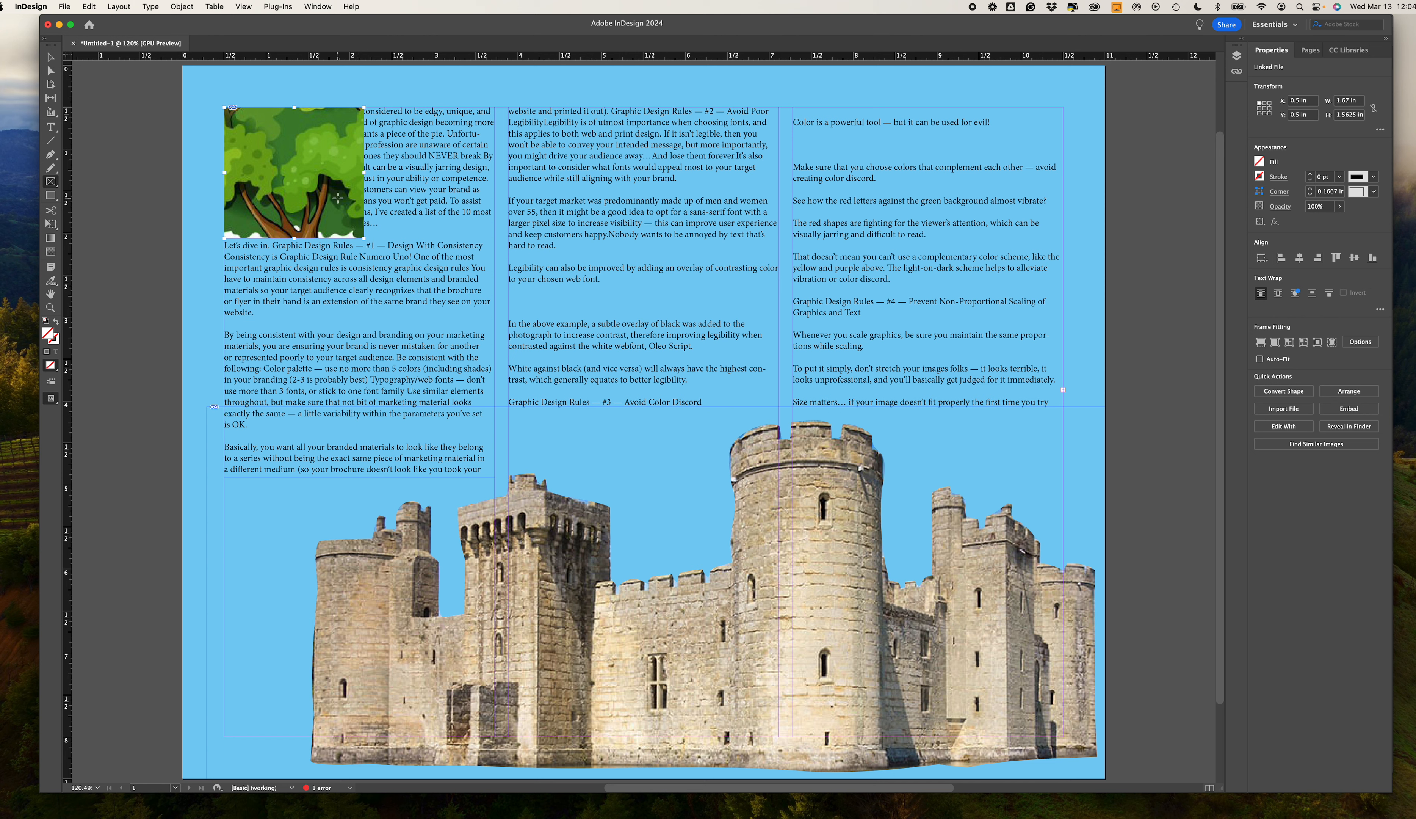
Fit the tree image proportionally inside its frame, and fit the frame to the image content.
left_click(181, 6)
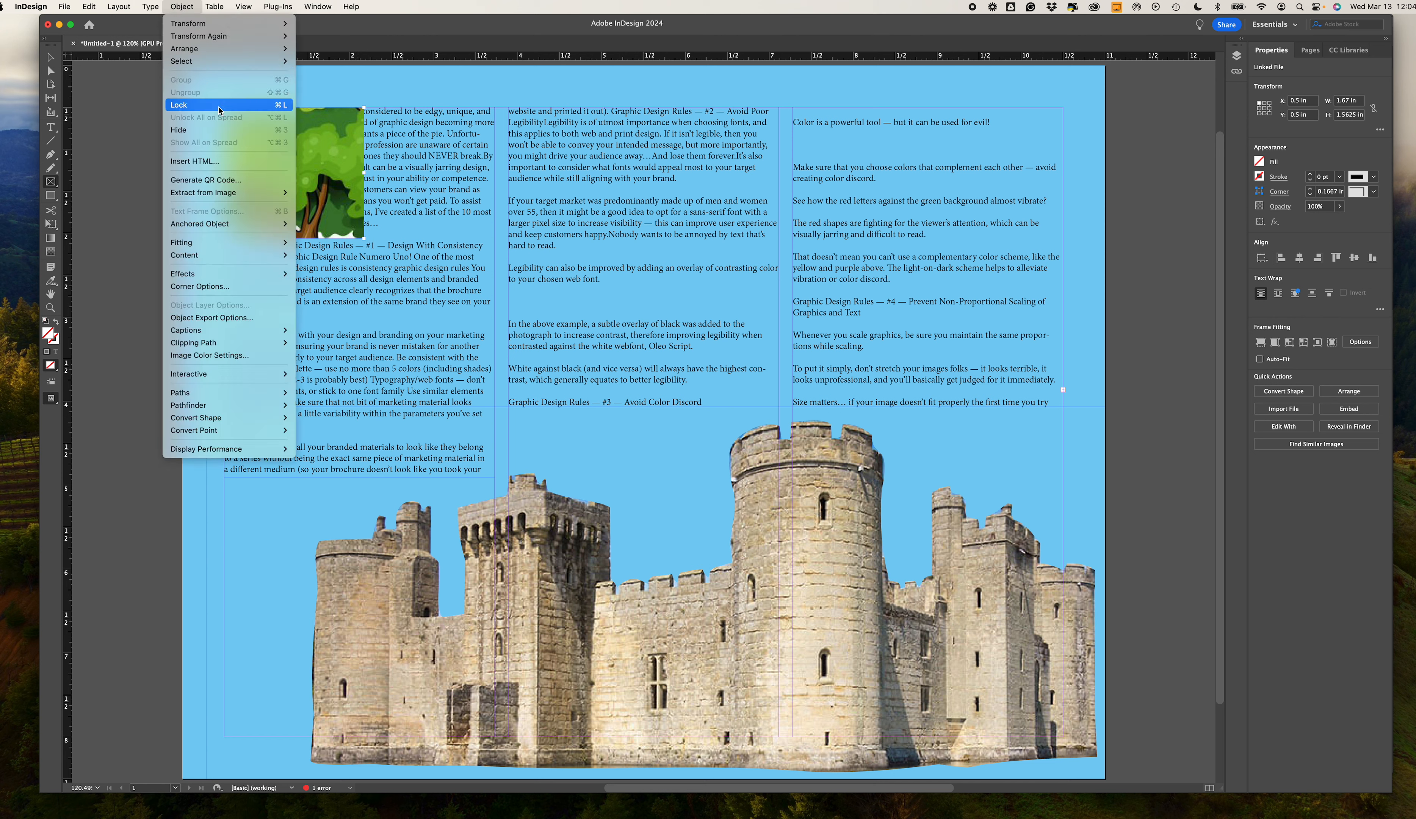
mouse_move(244, 244)
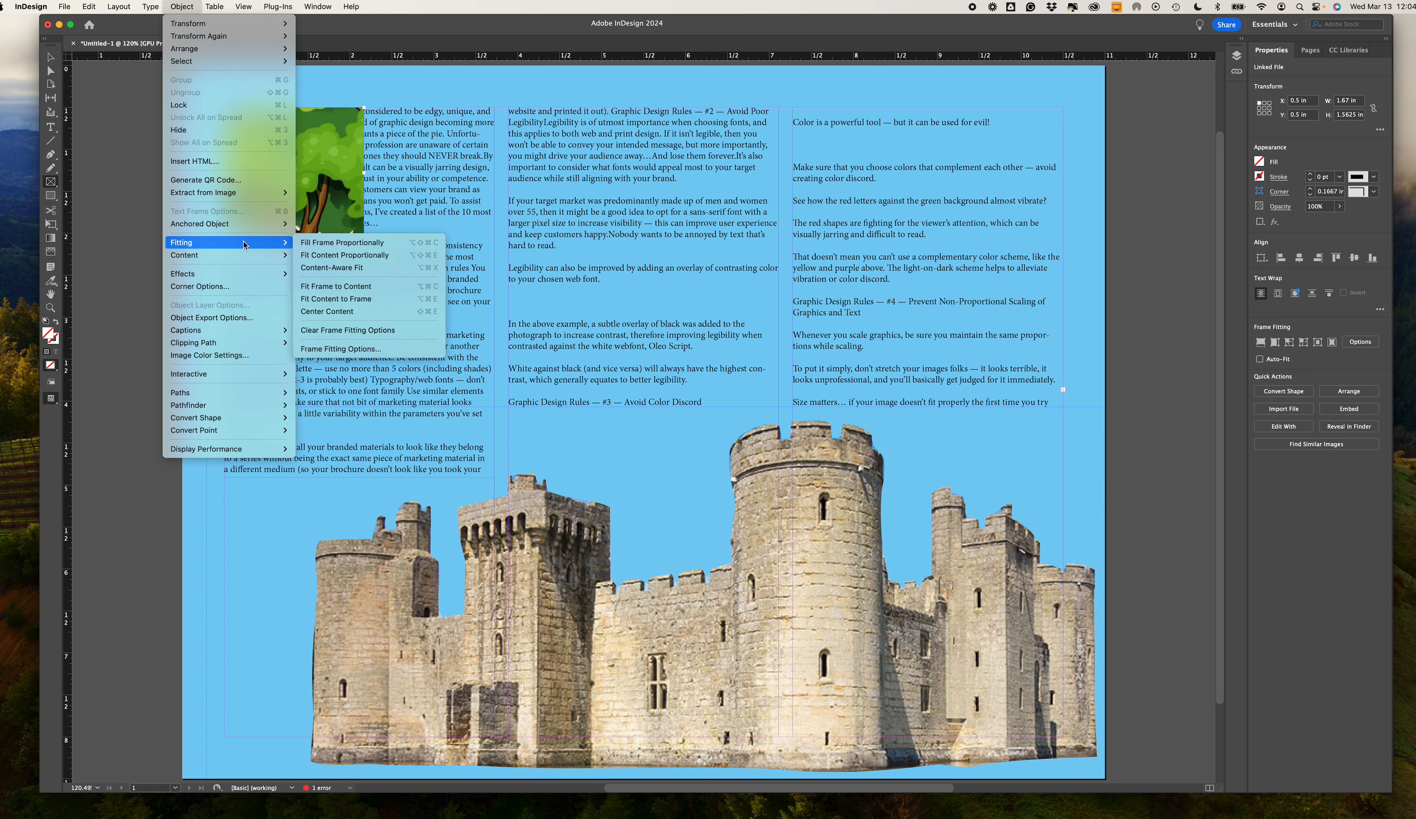
left_click(336, 256)
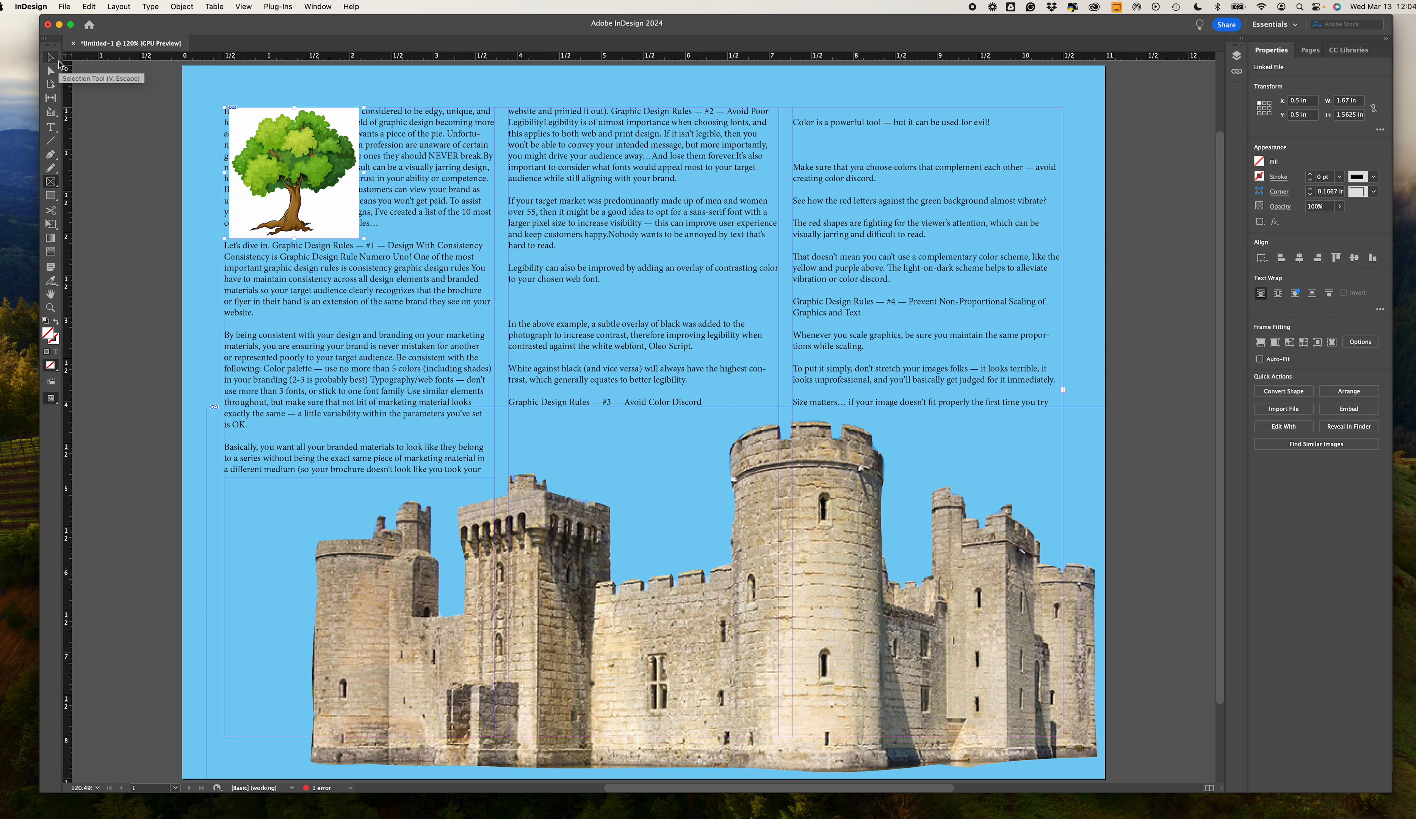
left_click(54, 58)
left_click(185, 7)
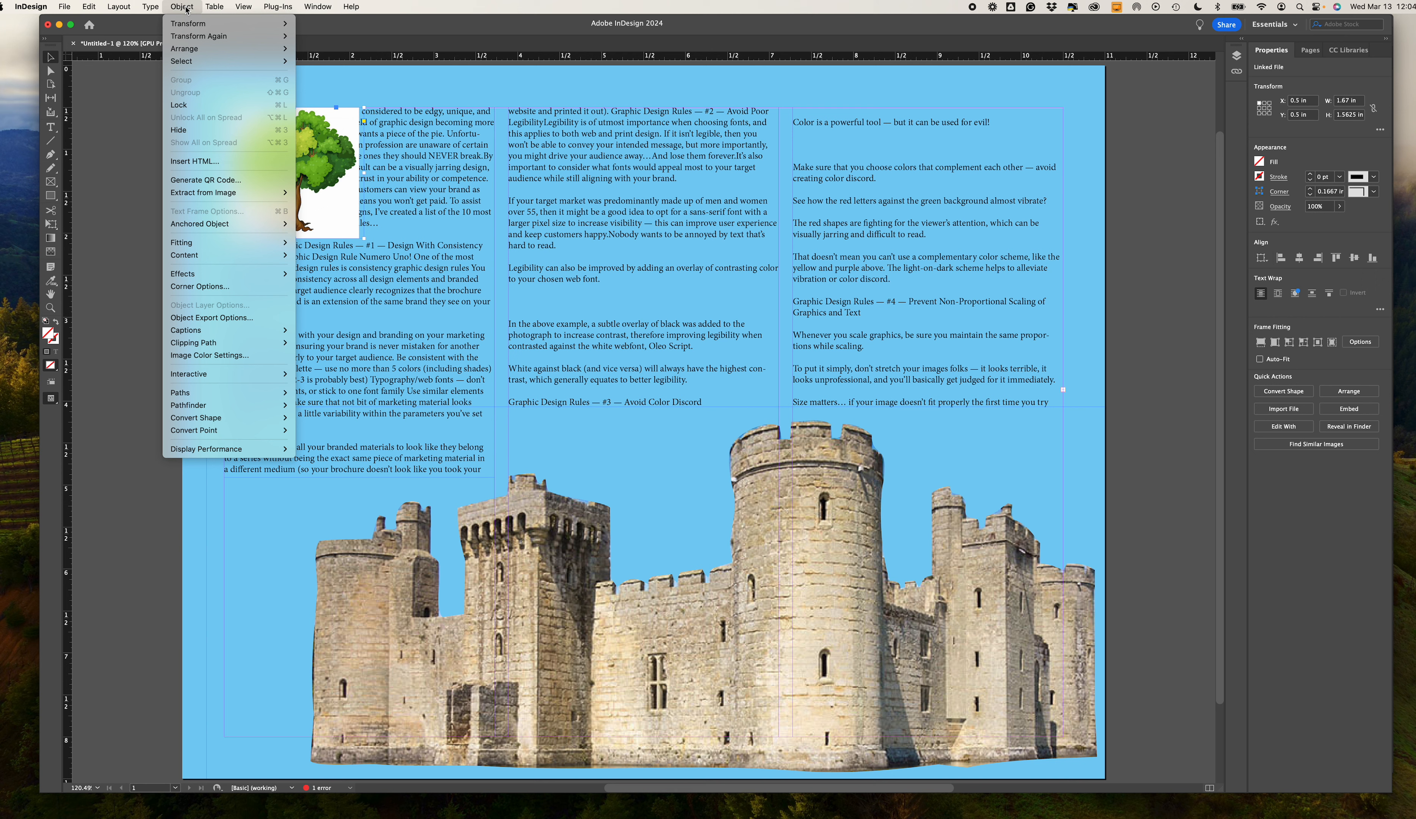
mouse_move(227, 242)
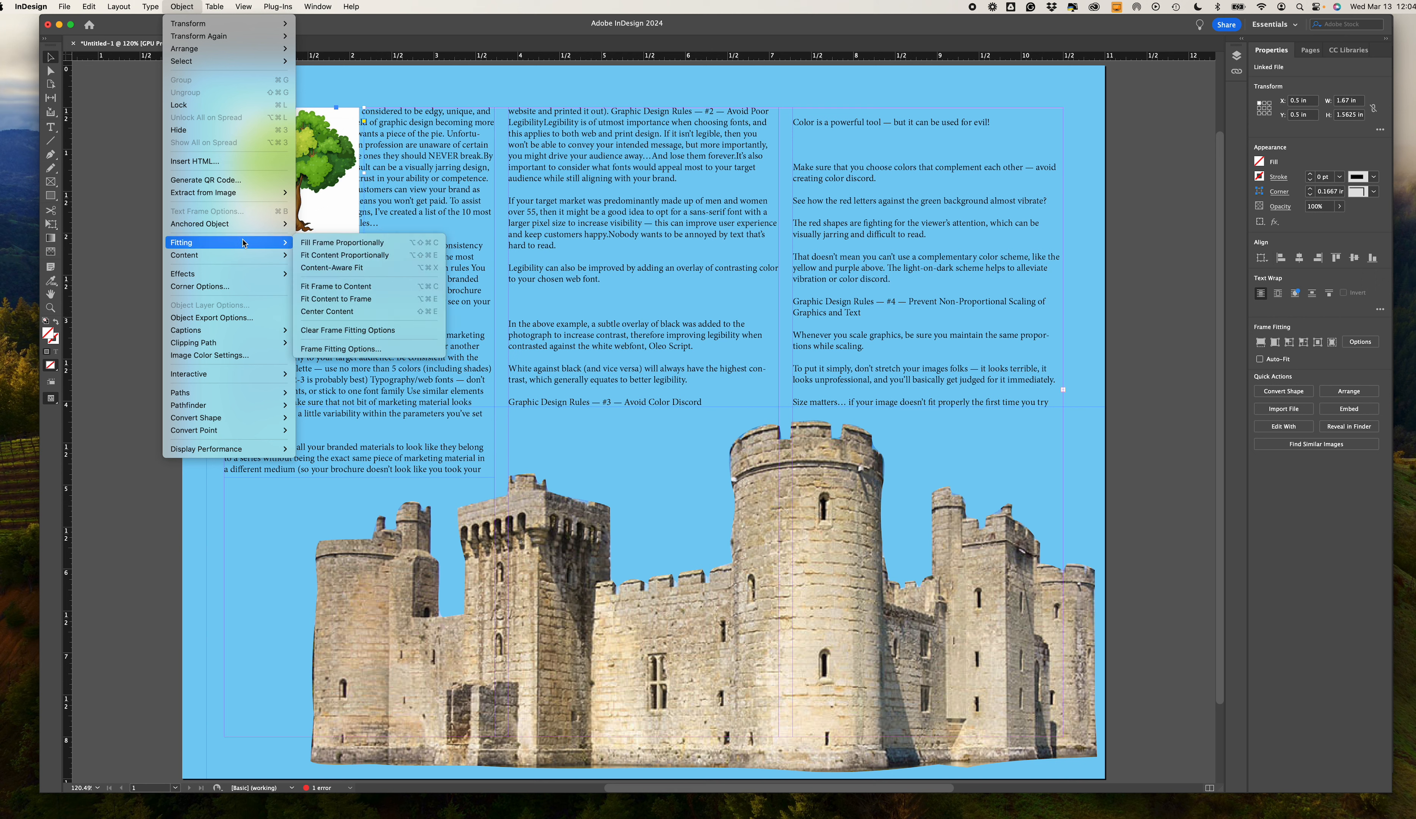
left_click(339, 287)
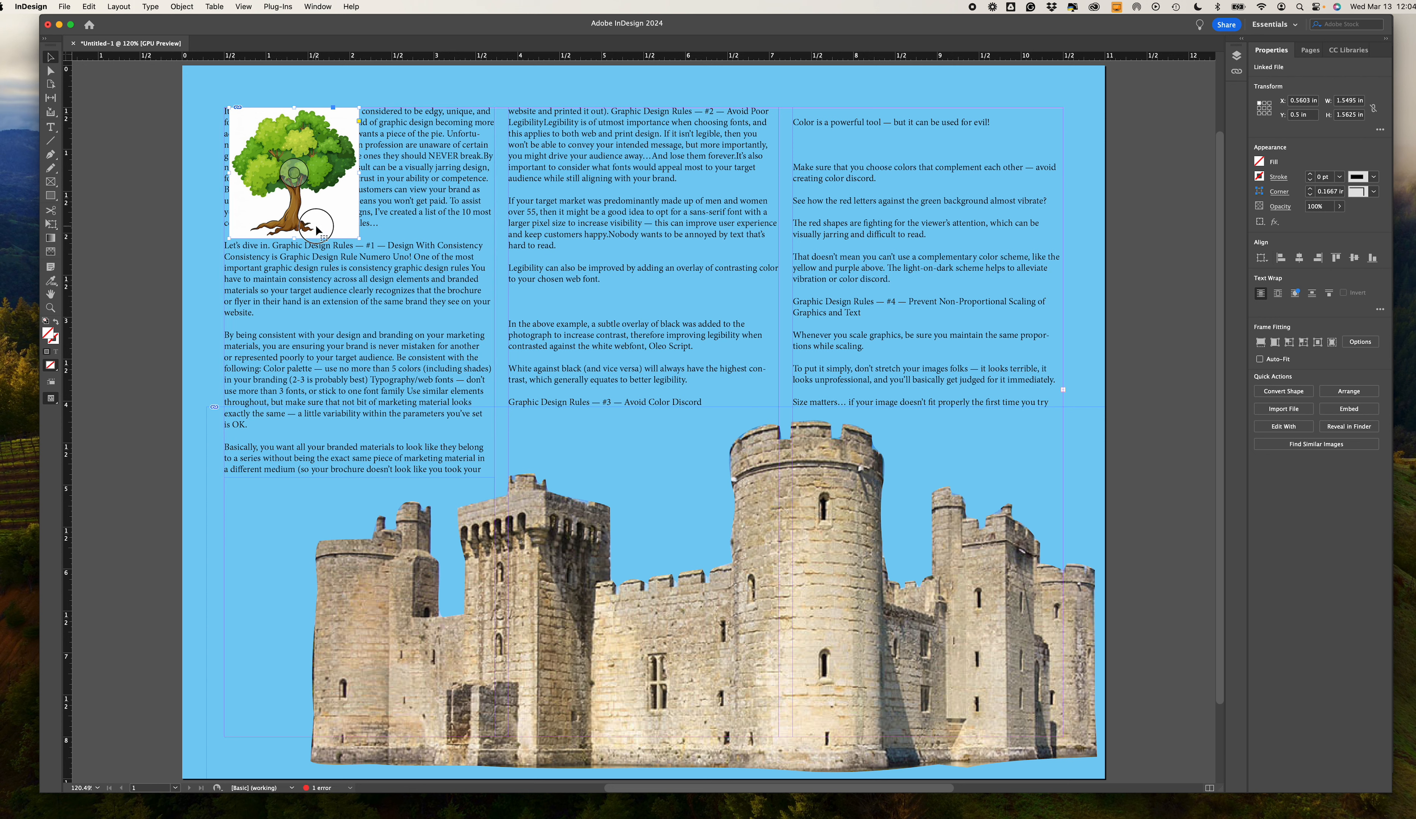
Move the tree picture to the page's upper-left margin corner, at X 0.5 in and Y 0.5 in.
left_click_drag(318, 230, 315, 230)
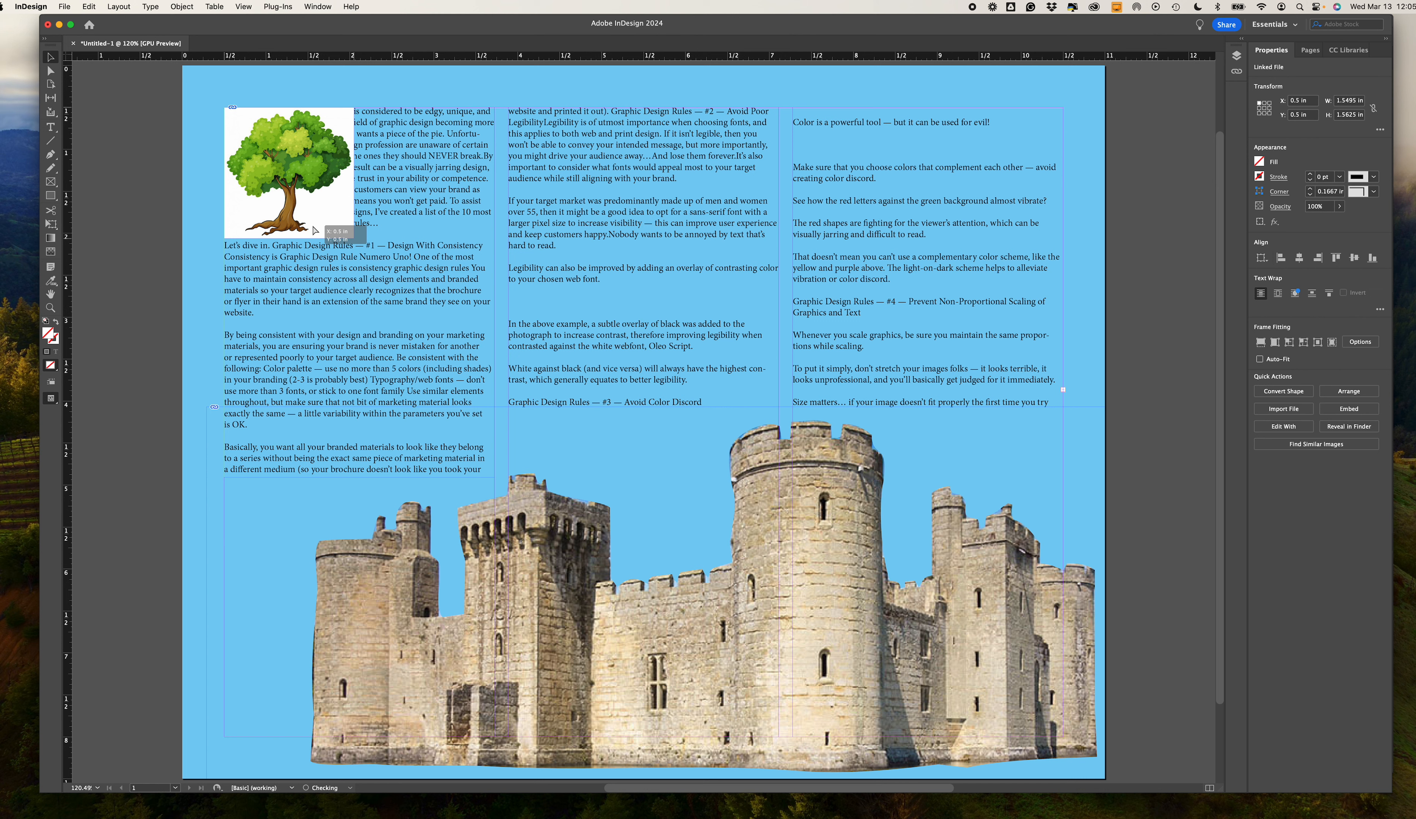
left_click_drag(314, 230, 315, 230)
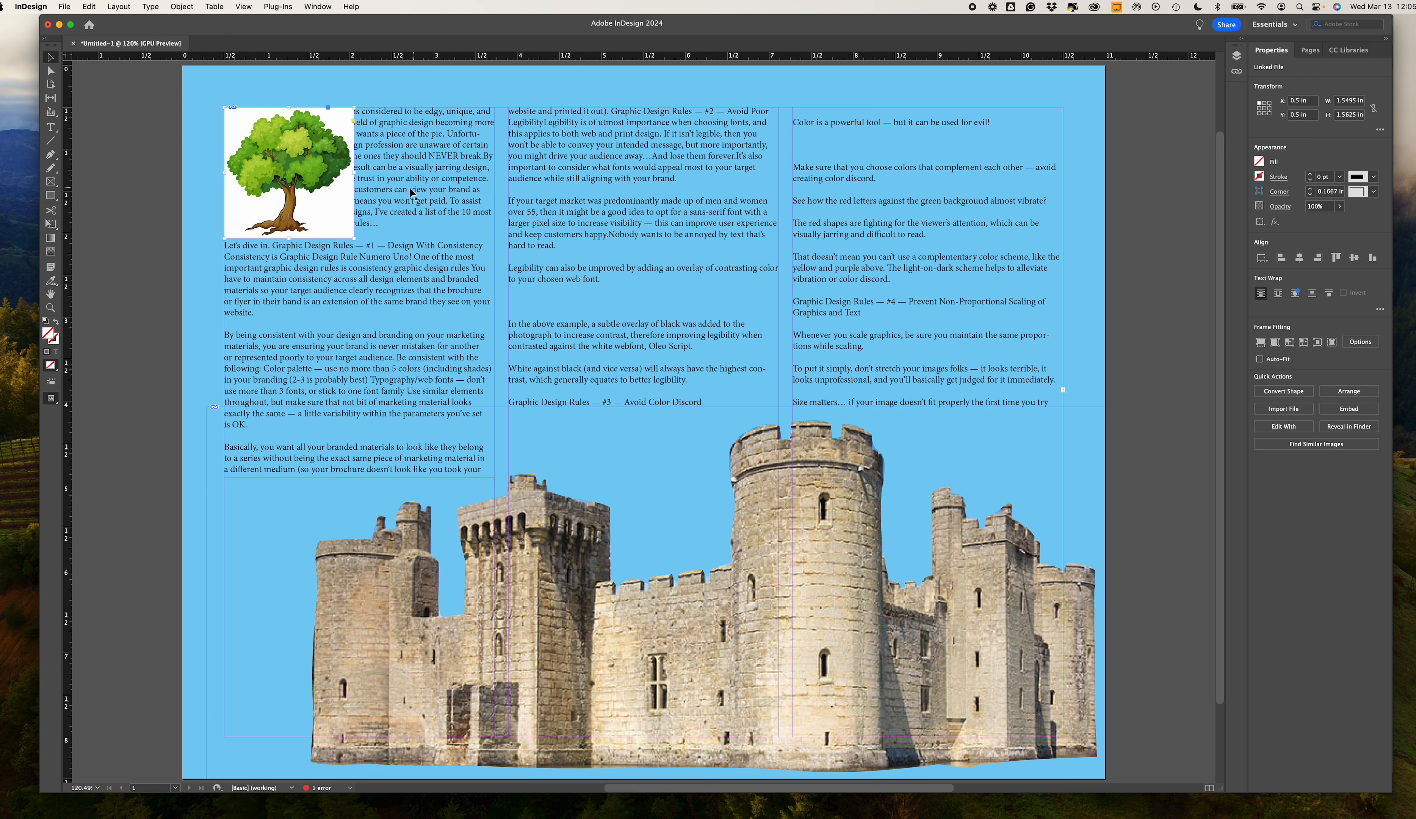
left_click(318, 7)
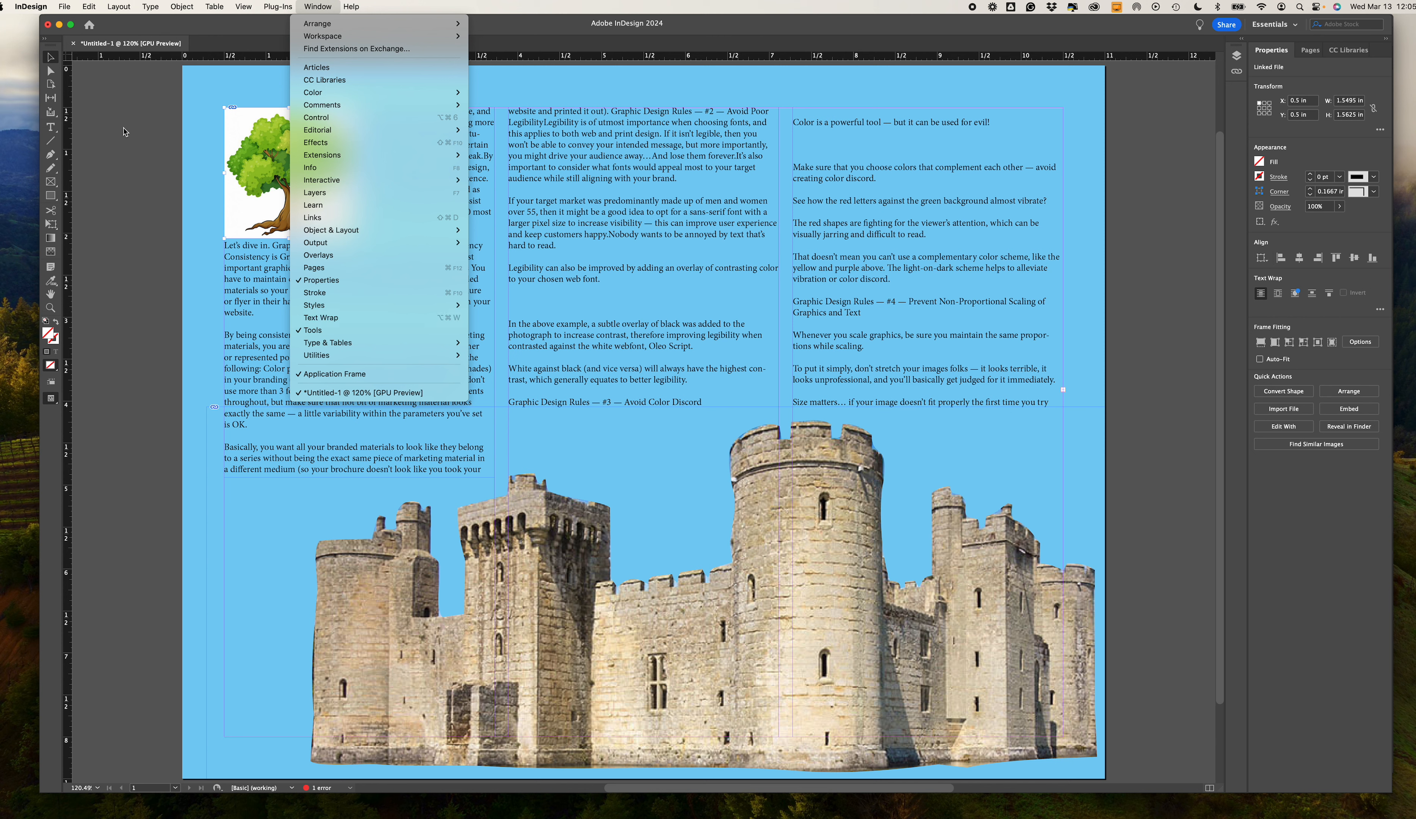
left_click(193, 140)
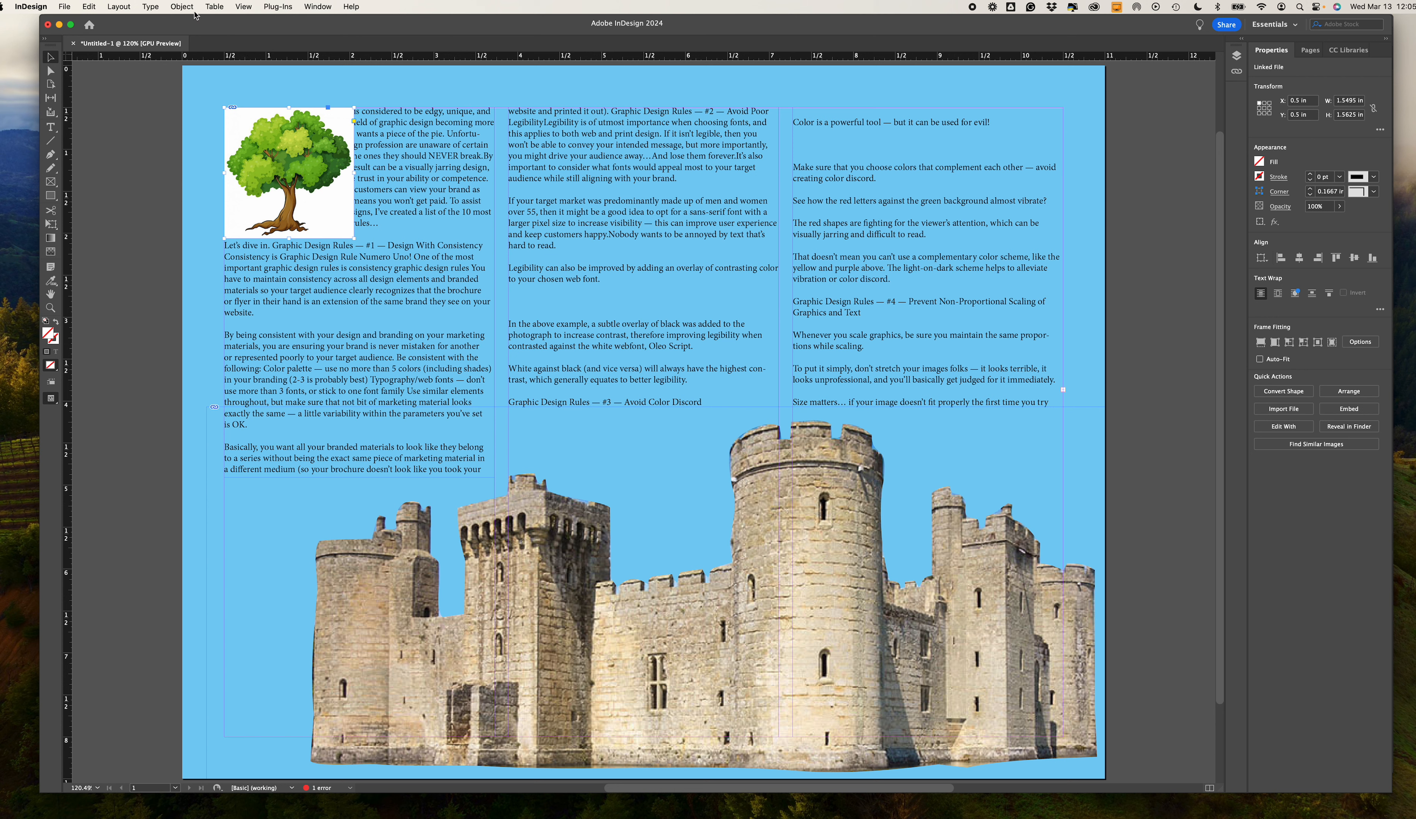
Apply a Detect Edges clipping path with threshold 25 and tolerance 2 to the tree image to remove its white background.
left_click(178, 7)
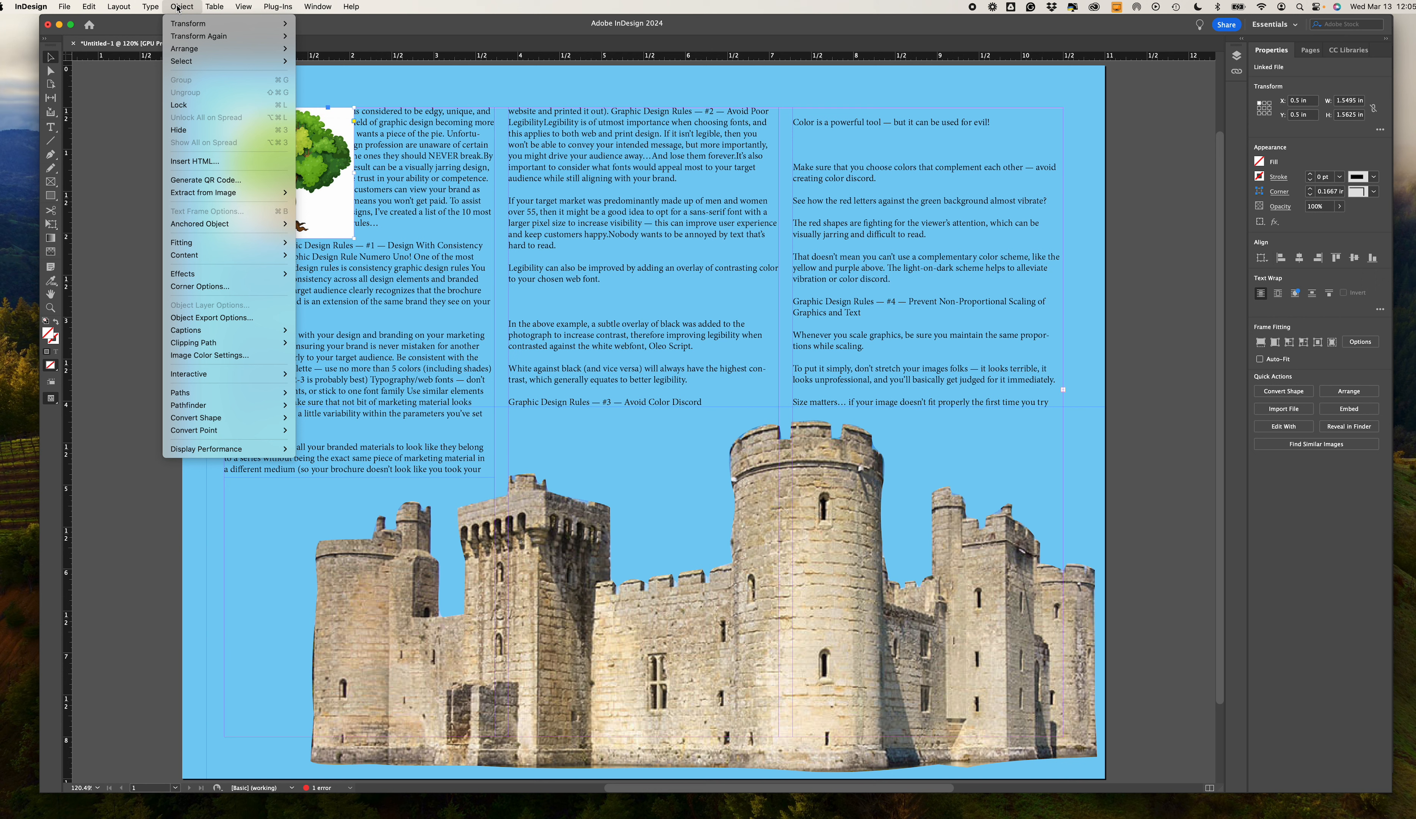
mouse_move(267, 342)
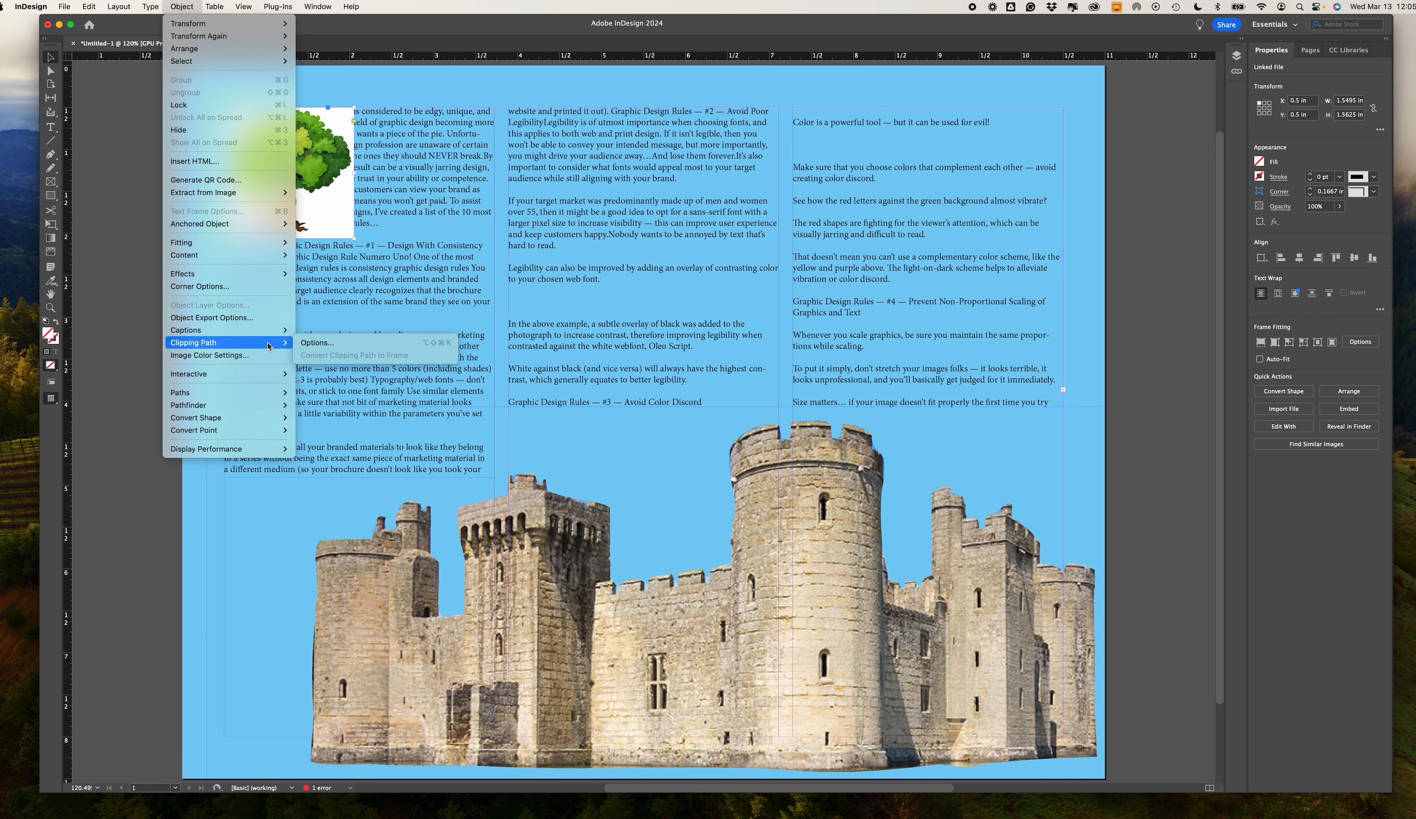
left_click(320, 342)
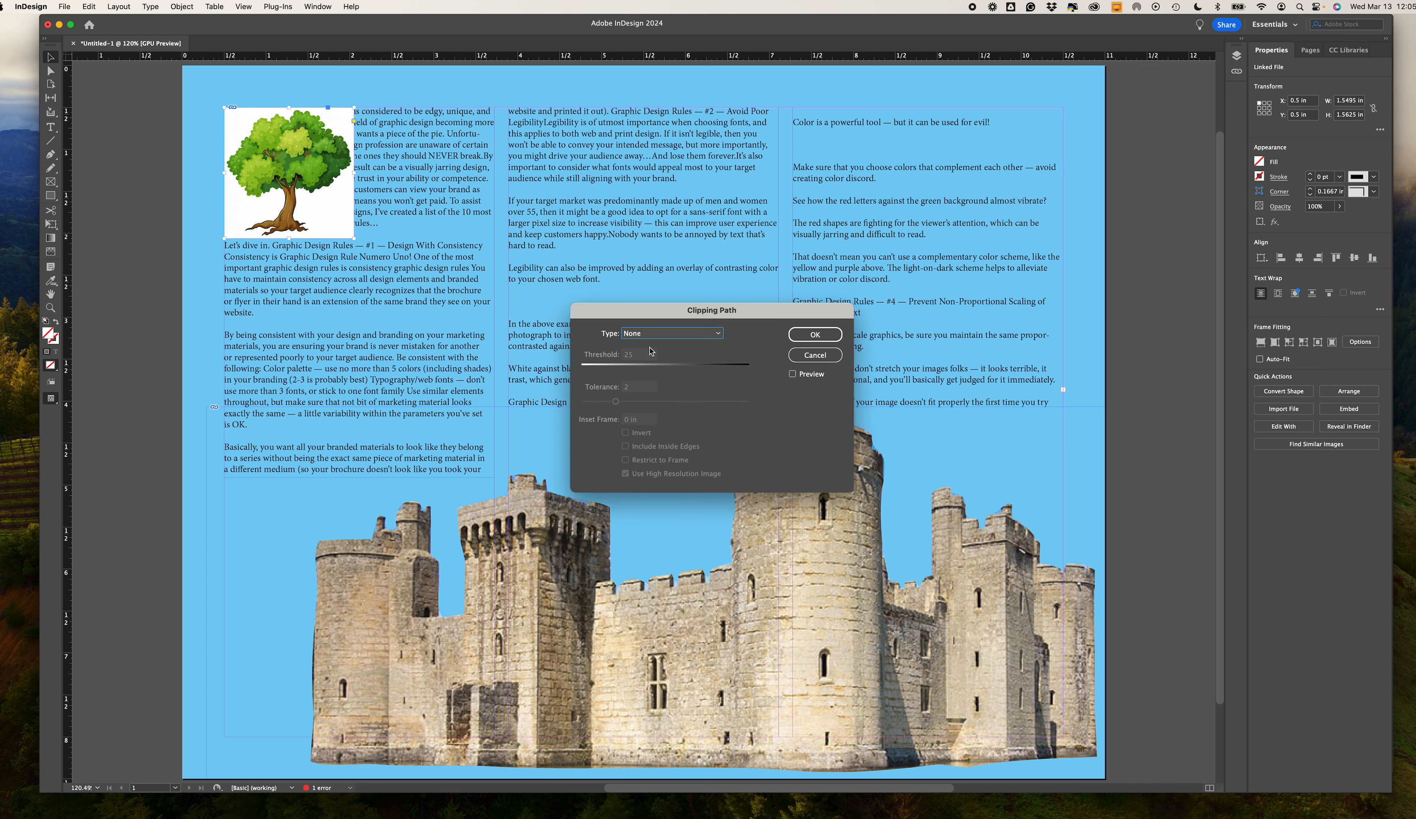
left_click(678, 338)
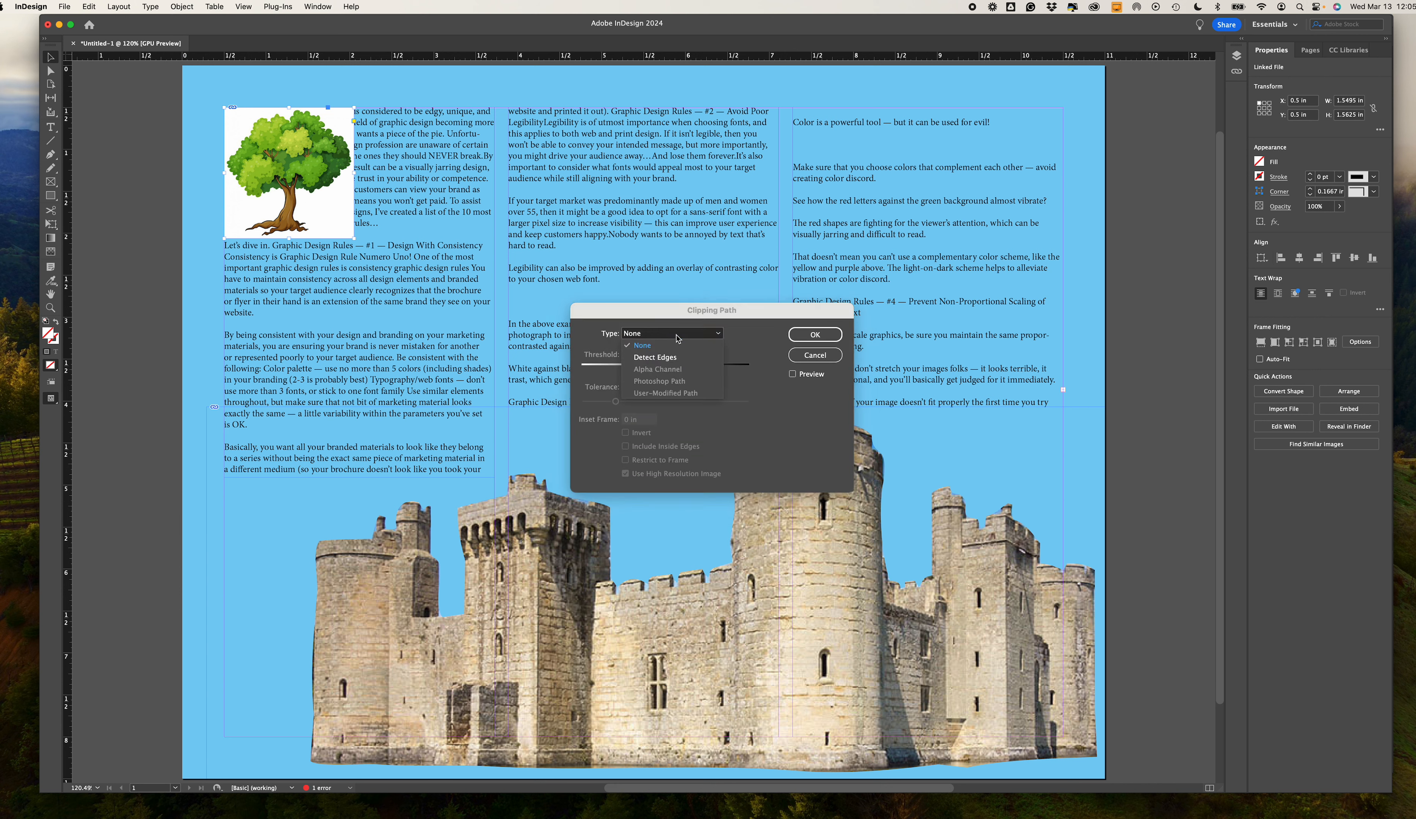
left_click(677, 358)
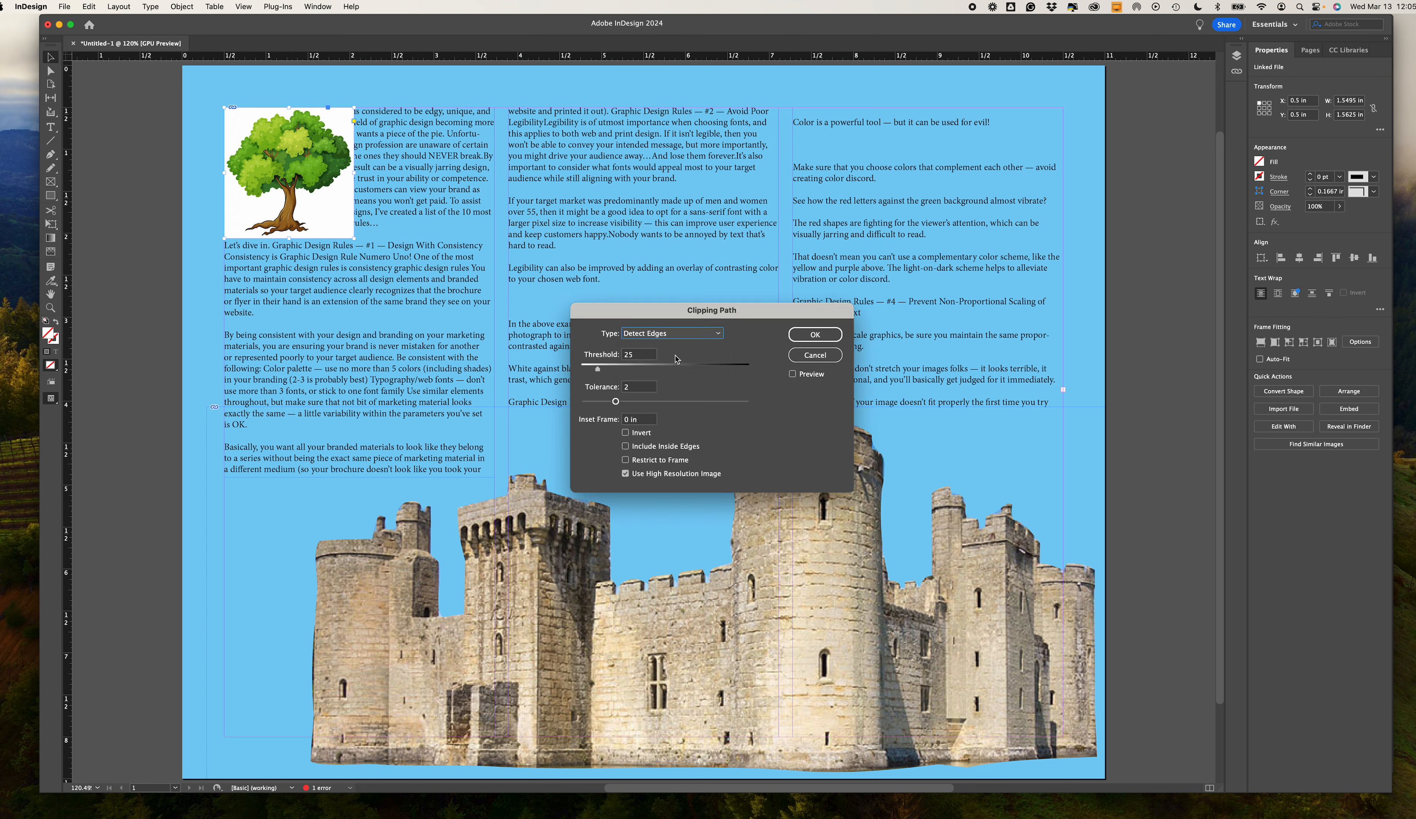
left_click(793, 374)
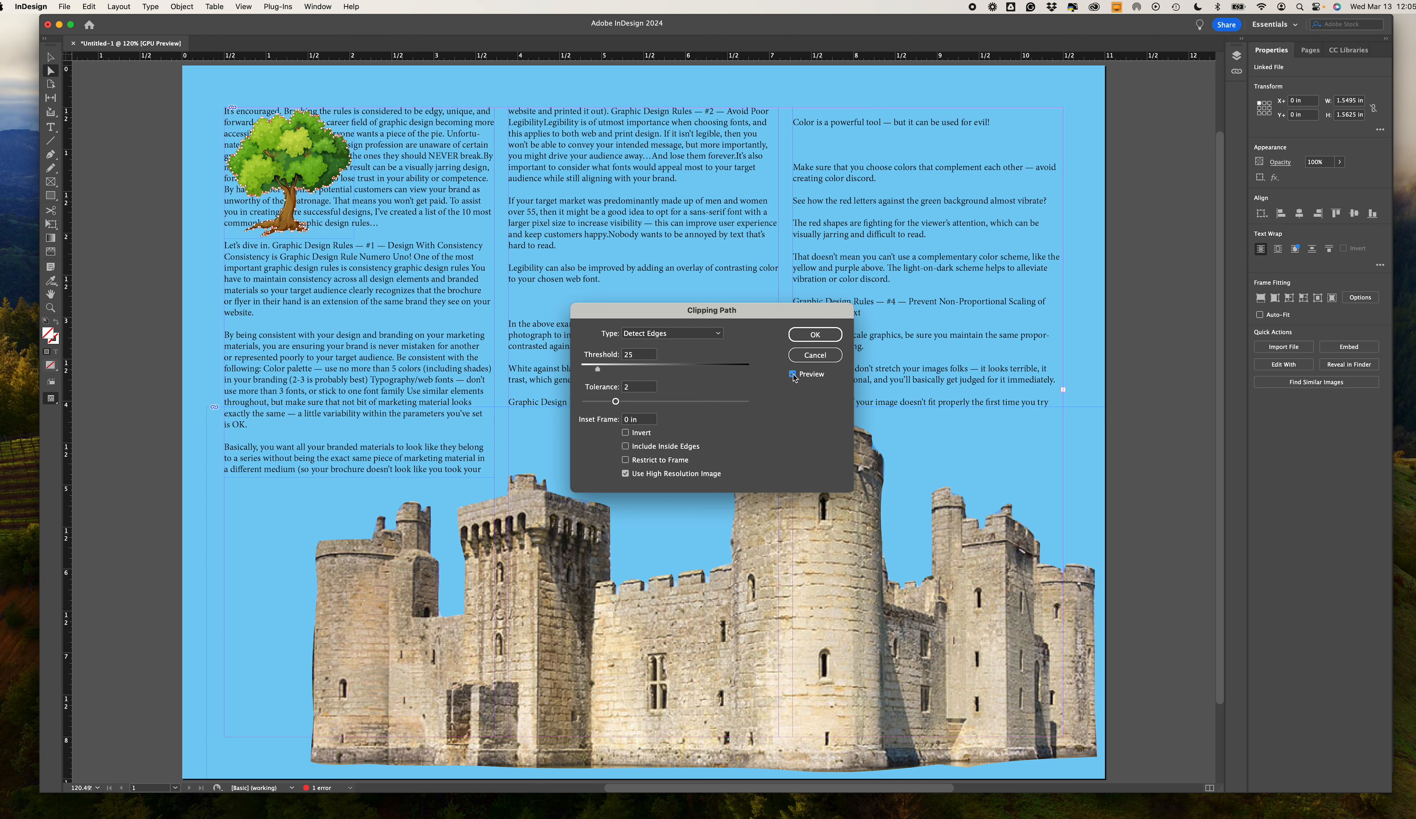
left_click(809, 335)
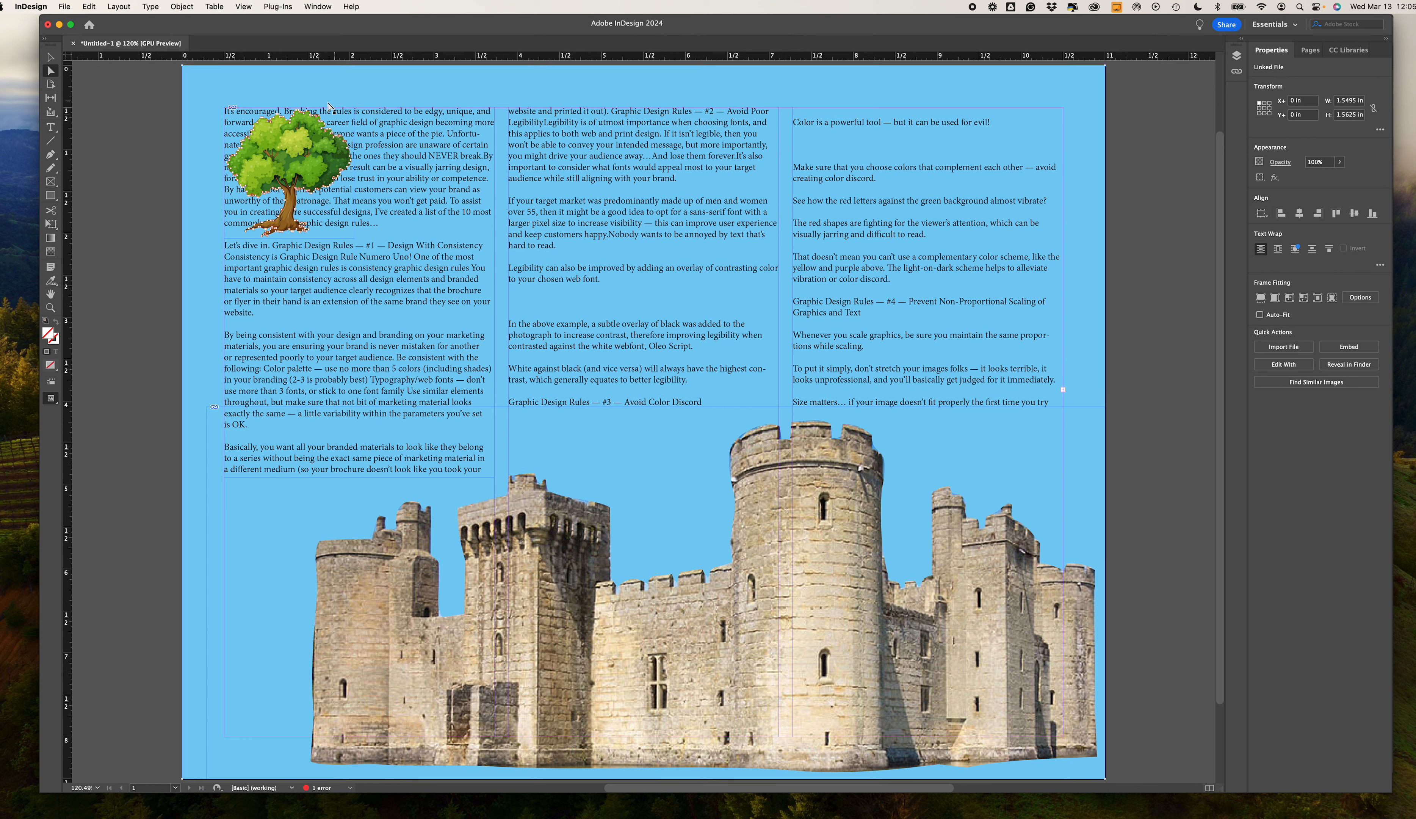
Make the text wrap around the tree's object shape, and dismiss the Subject Aware Wrapping introduction.
left_click(313, 7)
left_click(332, 289)
left_click_drag(922, 281, 1105, 198)
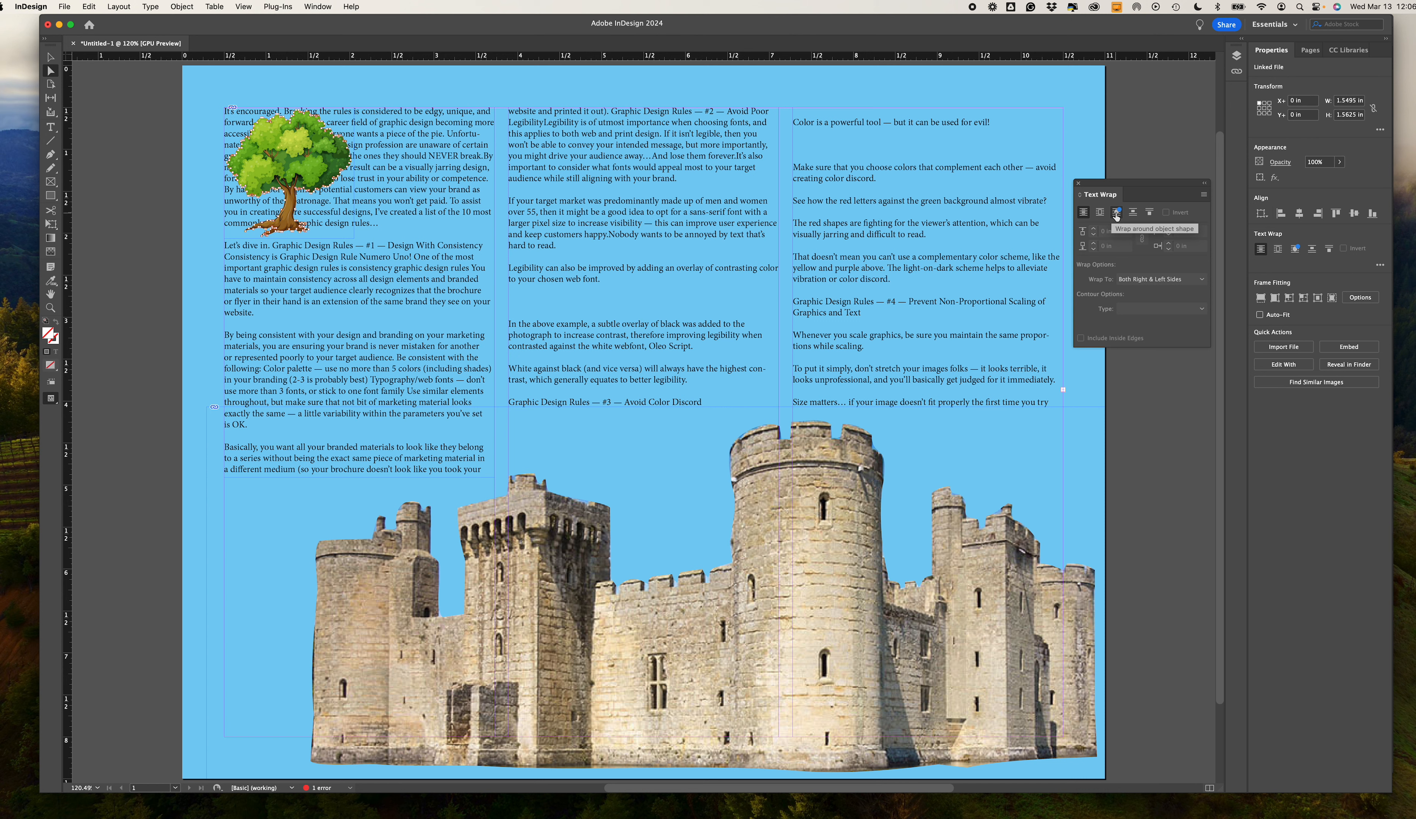
left_click(1117, 213)
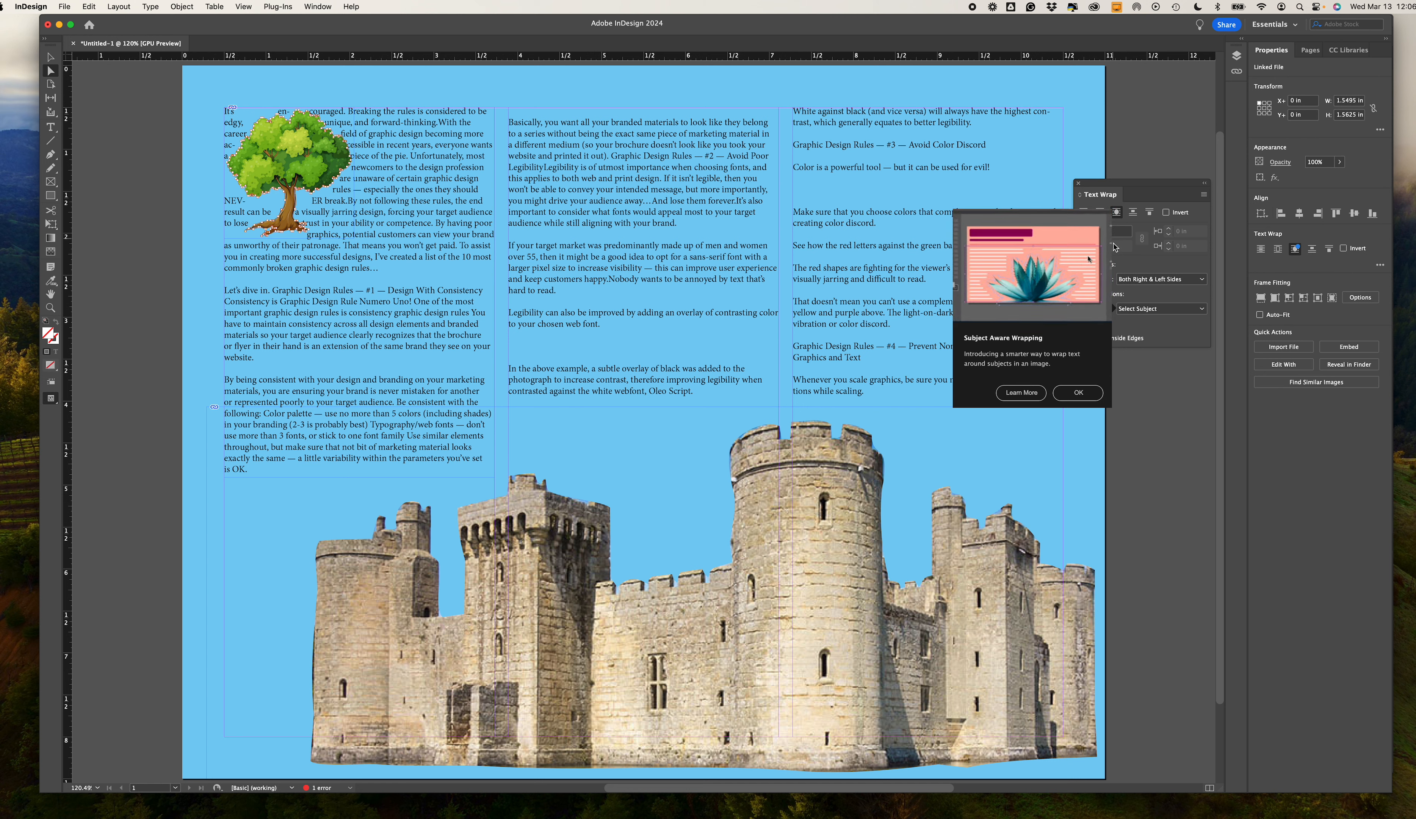
left_click(1066, 397)
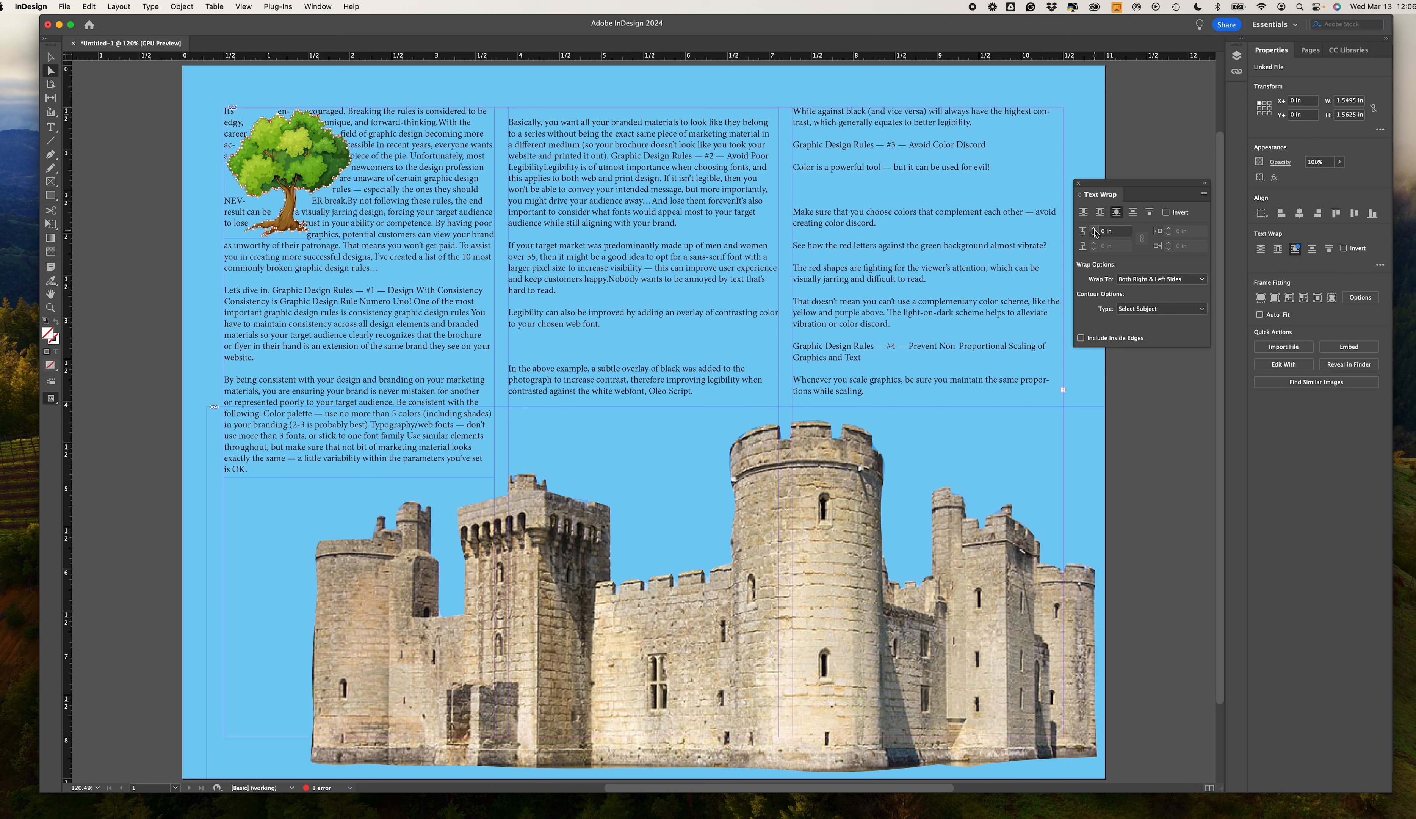
Increase the tree's text wrap offset to 0.3125 in.
left_click(1094, 230)
left_click(1094, 230)
left_click(1094, 230)
left_click(1094, 230)
left_click(1094, 230)
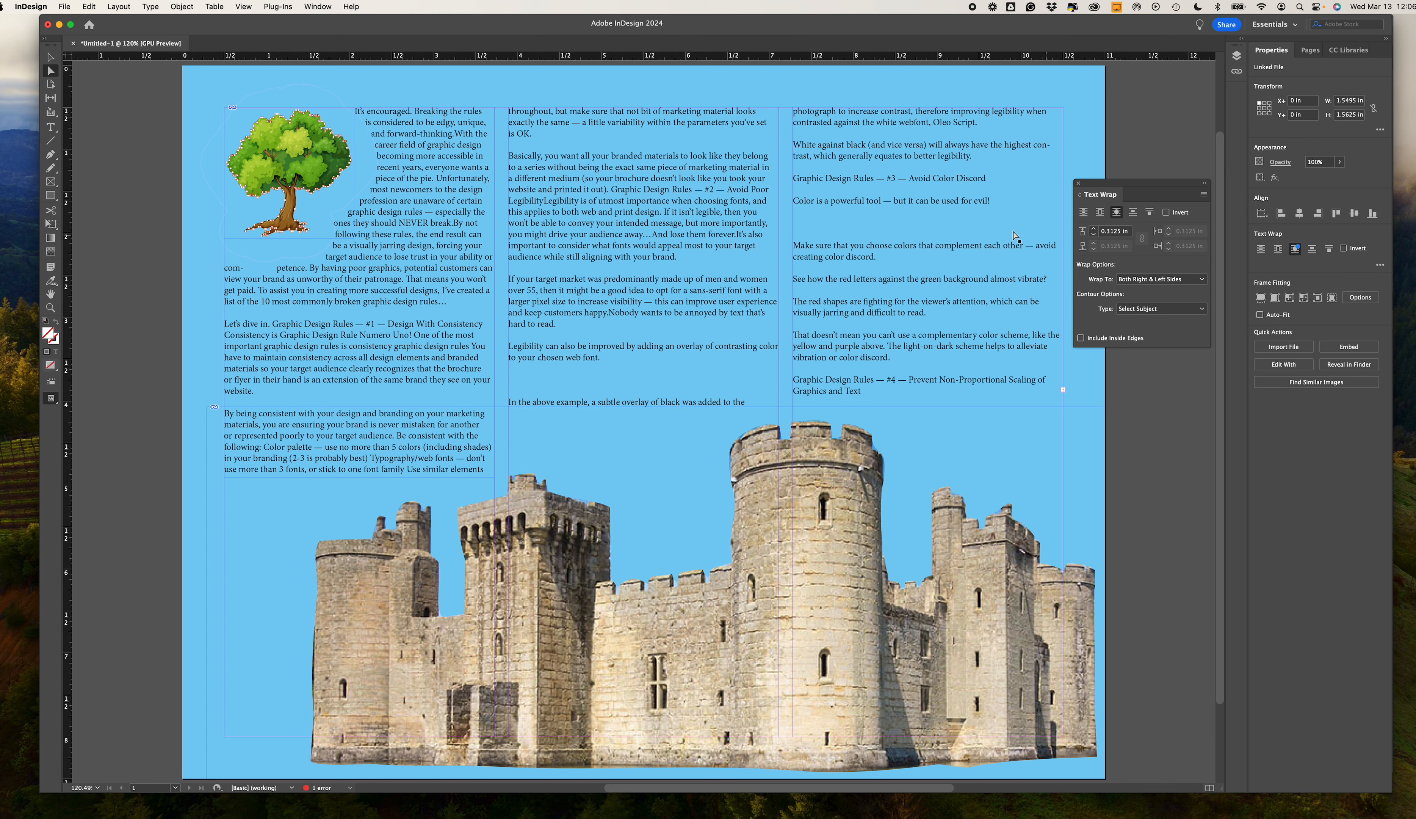
Nudge the tree frame slightly left and up to X 0.4583 in and Y 0.4722 in.
left_click(51, 58)
left_click(209, 154)
left_click(290, 155)
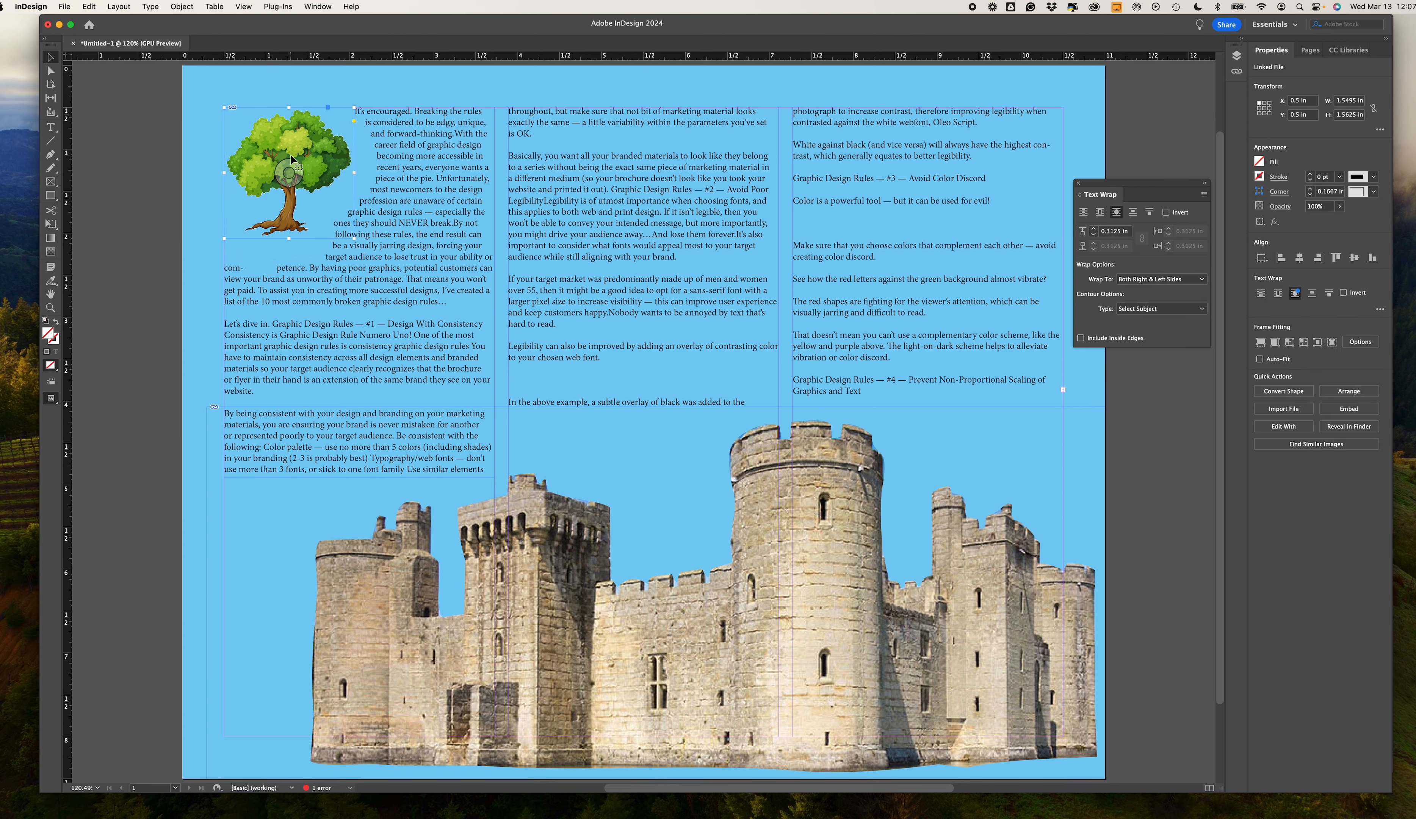
key("Left")
key("Left")
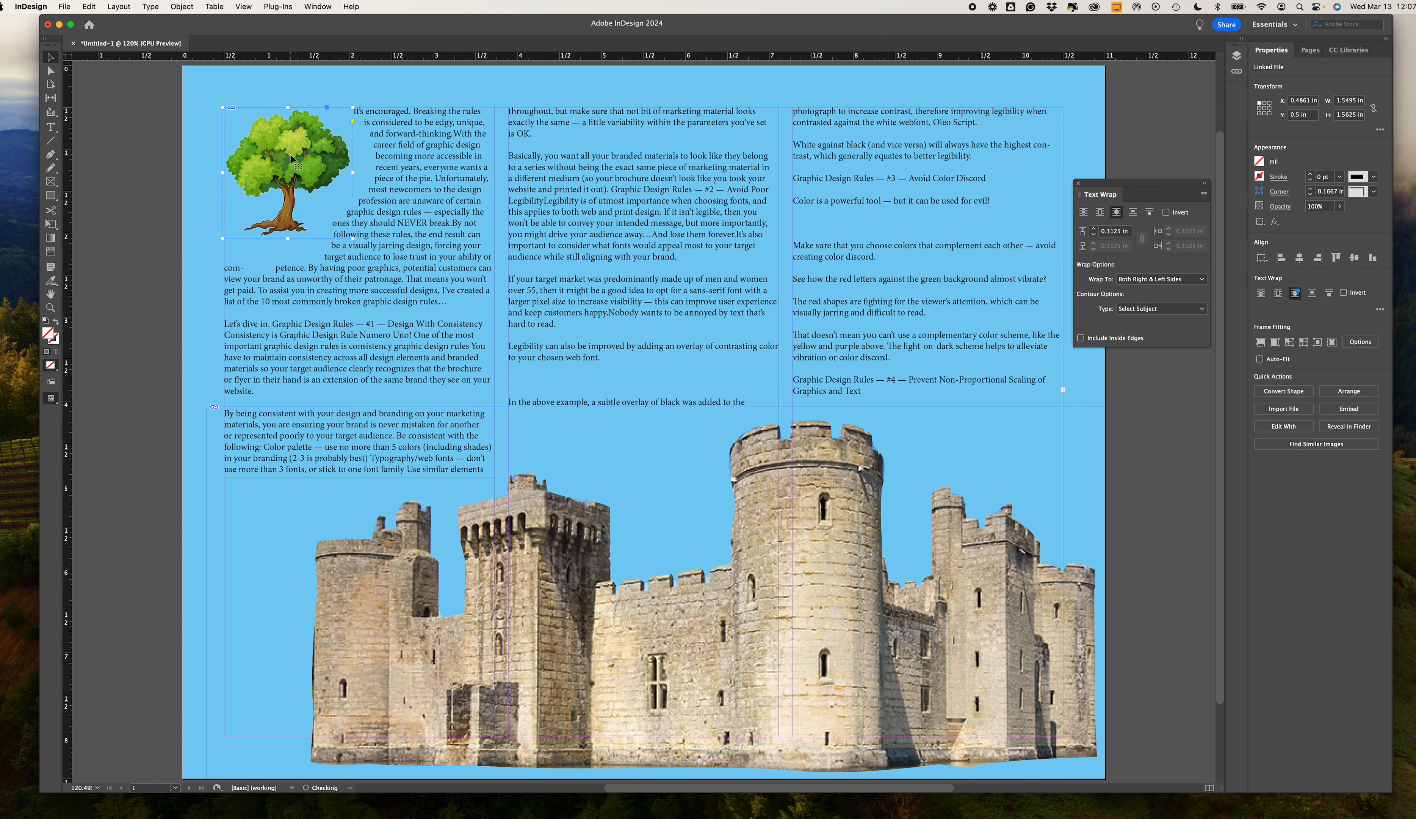
key("Left")
key("Up")
key("Up")
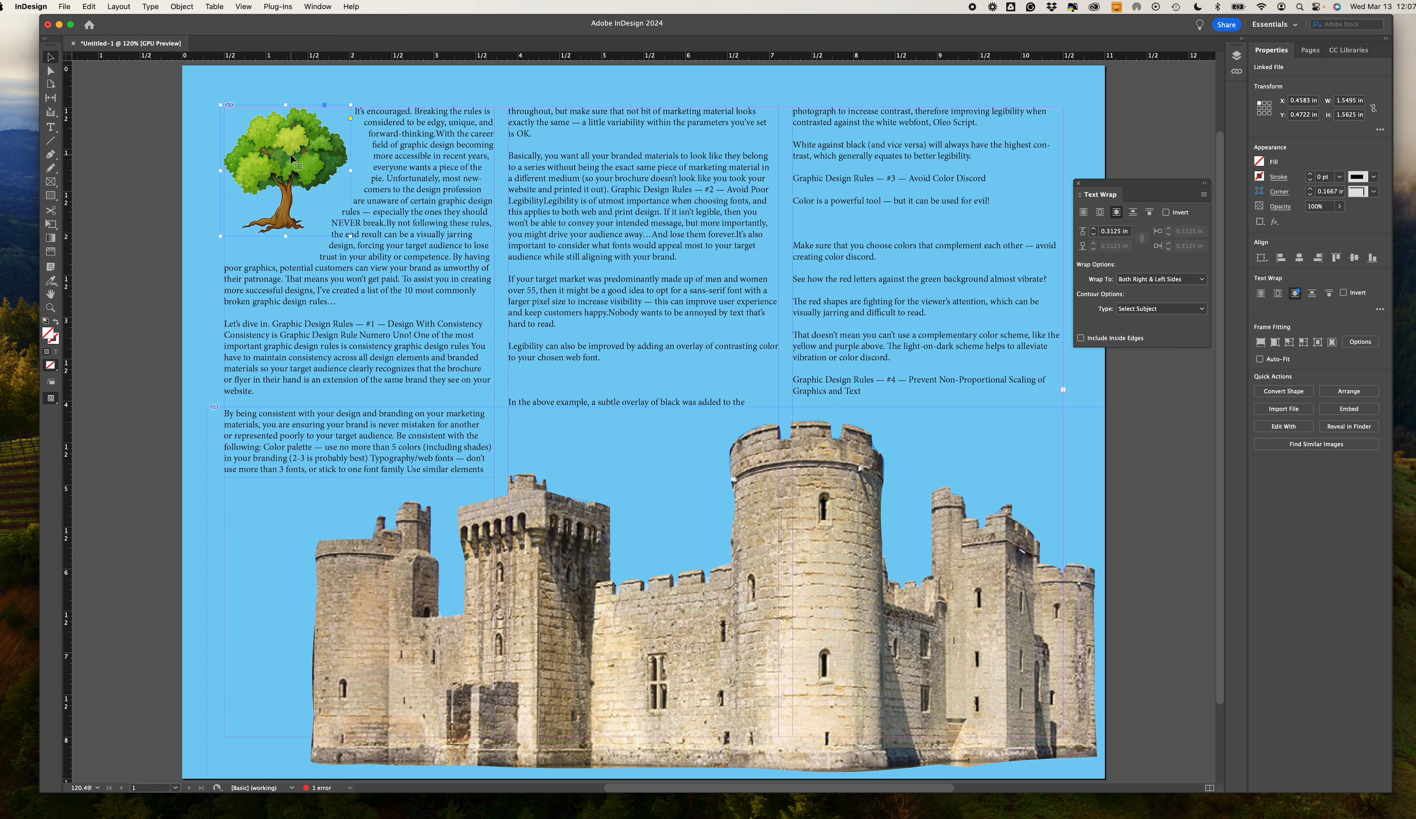
Change the font of all the threaded column text to Carol Gothic.
double_click(442, 361)
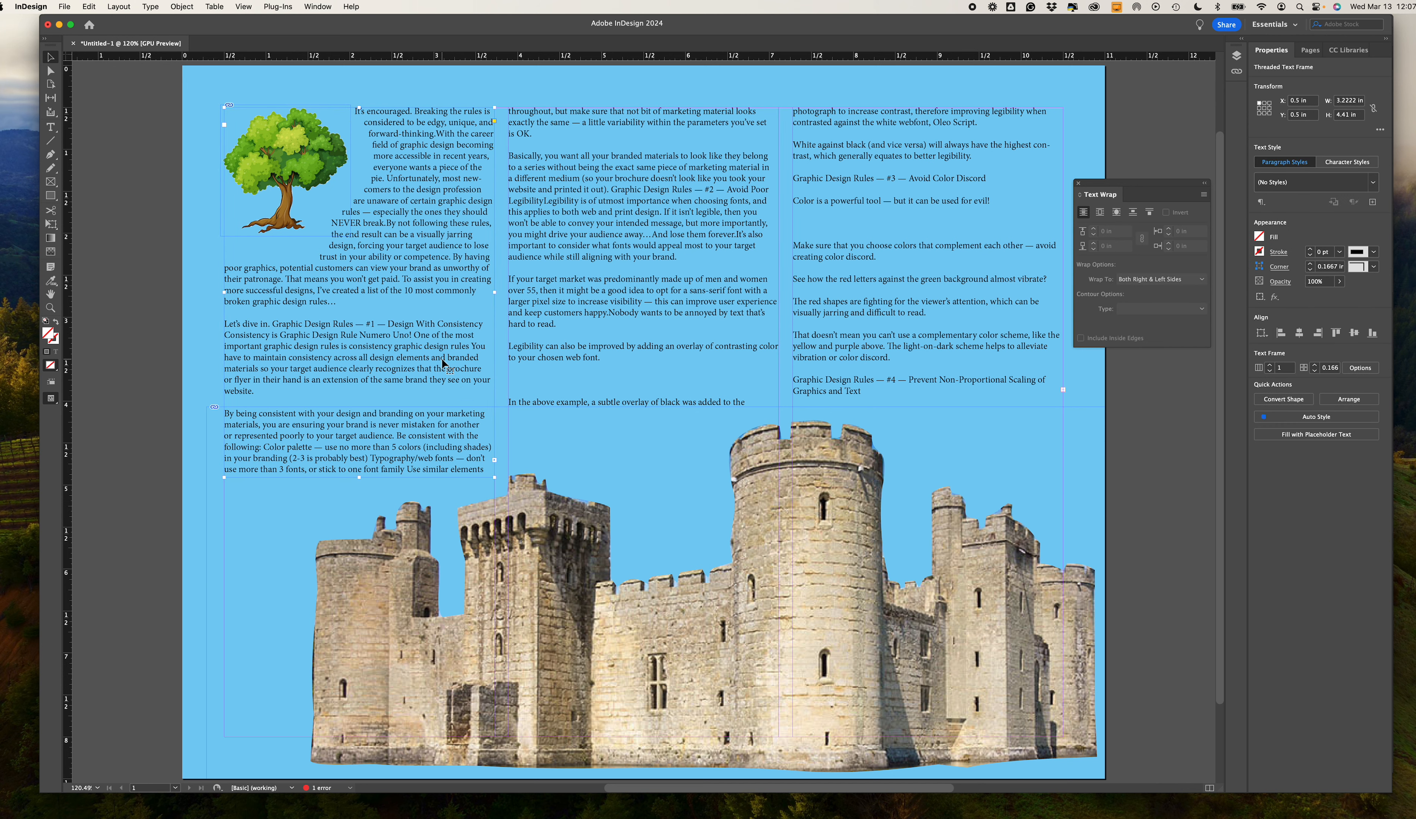
left_click(443, 358)
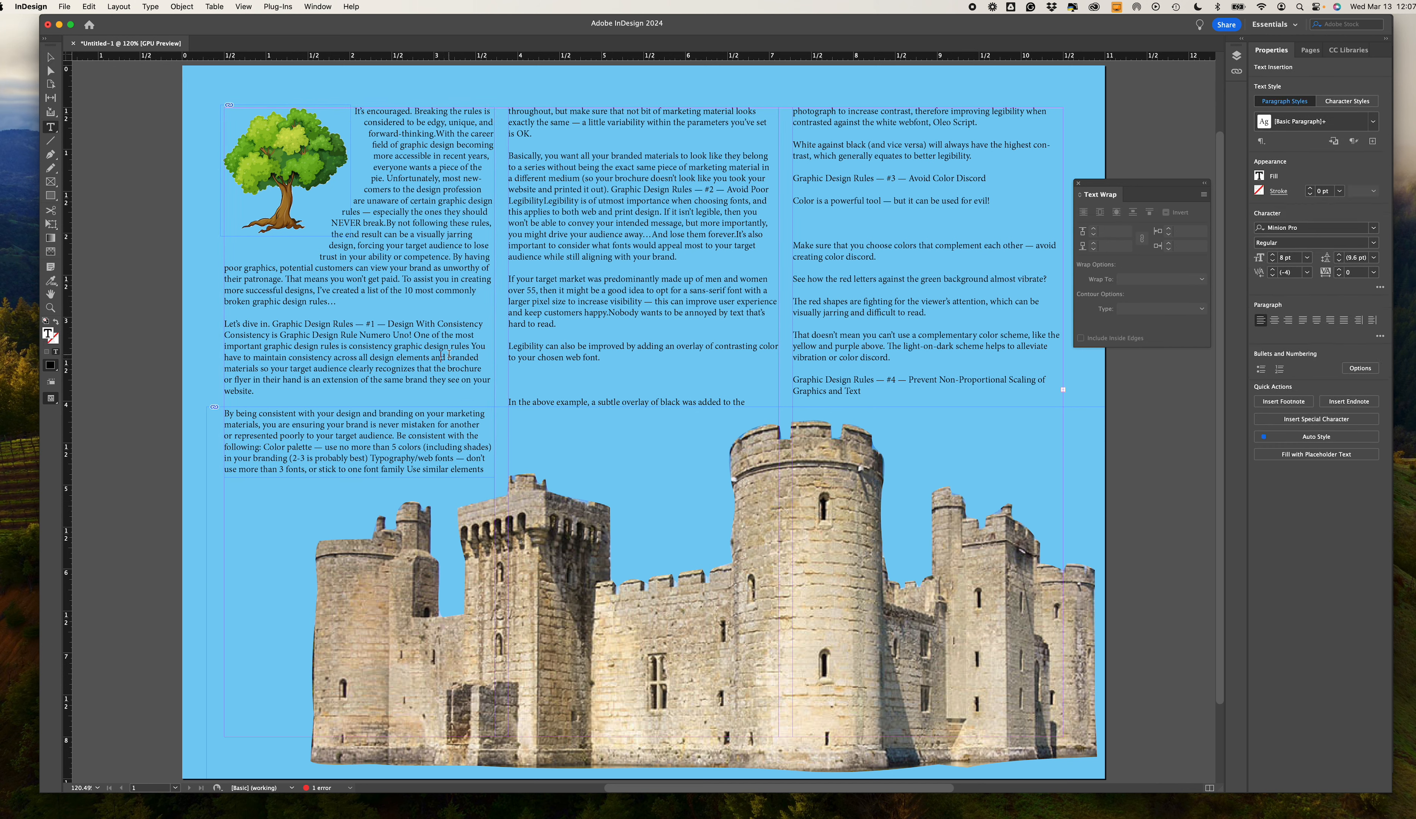
key("super")
key("super+a")
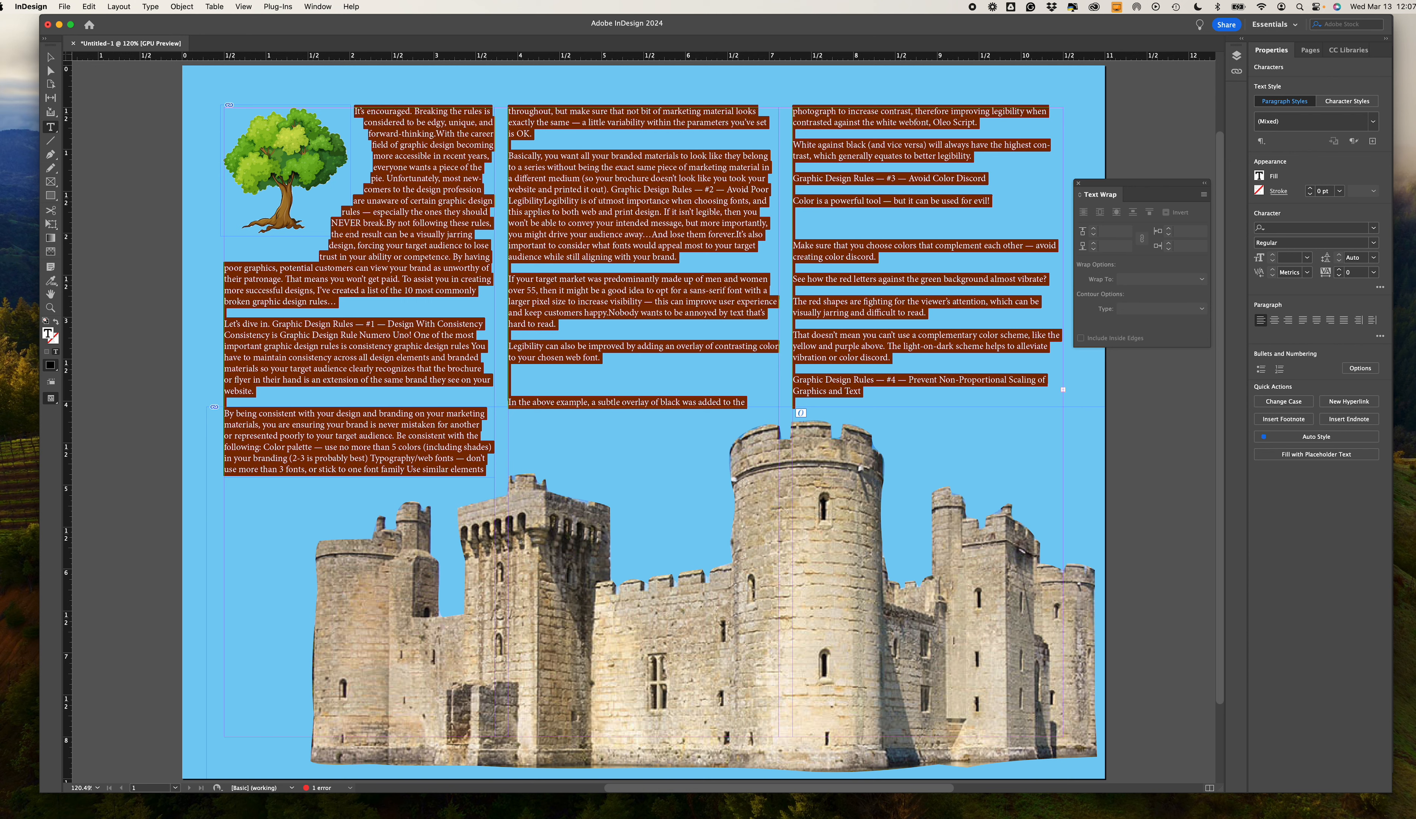
left_click(1373, 228)
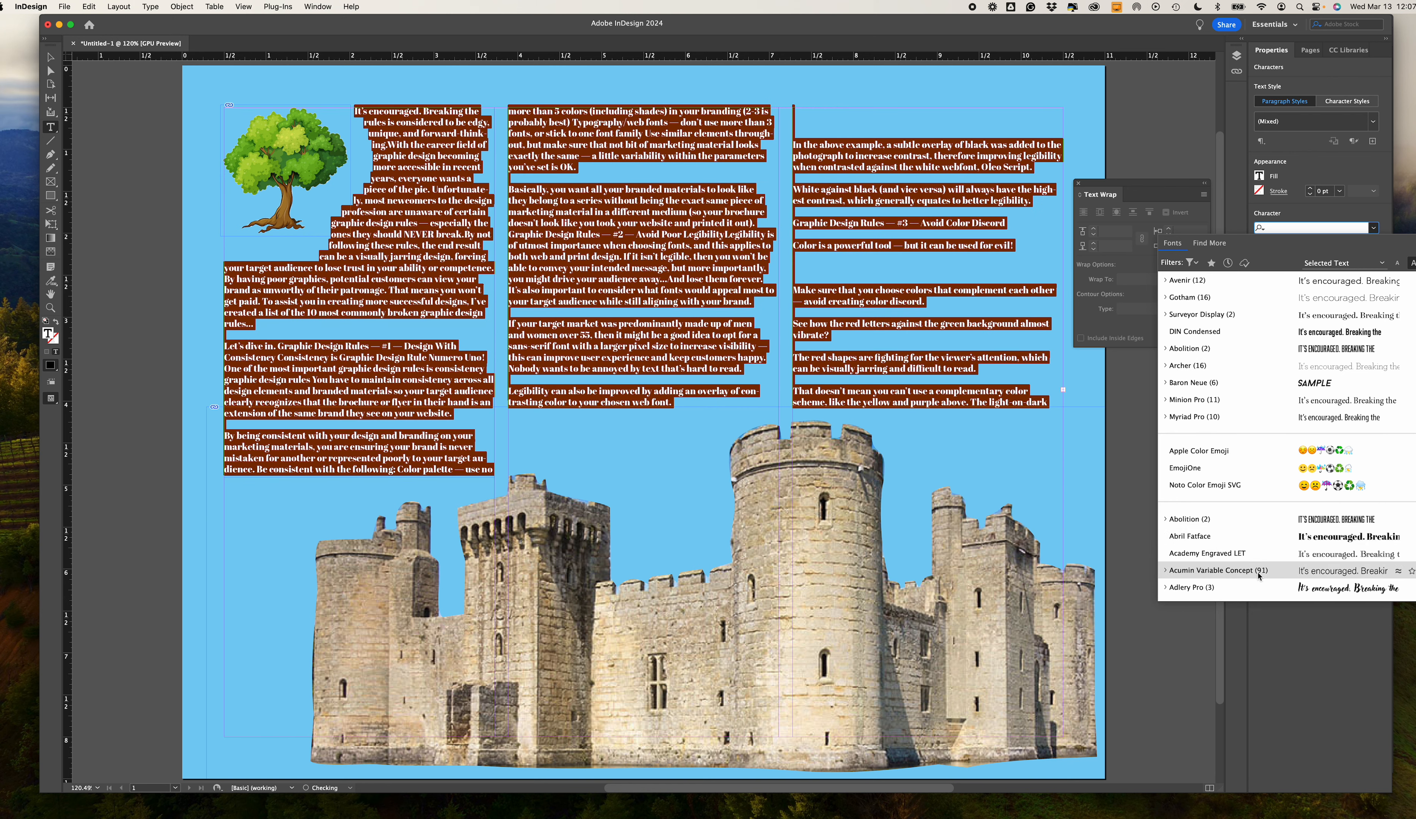
scroll(1253, 562, "down", 10)
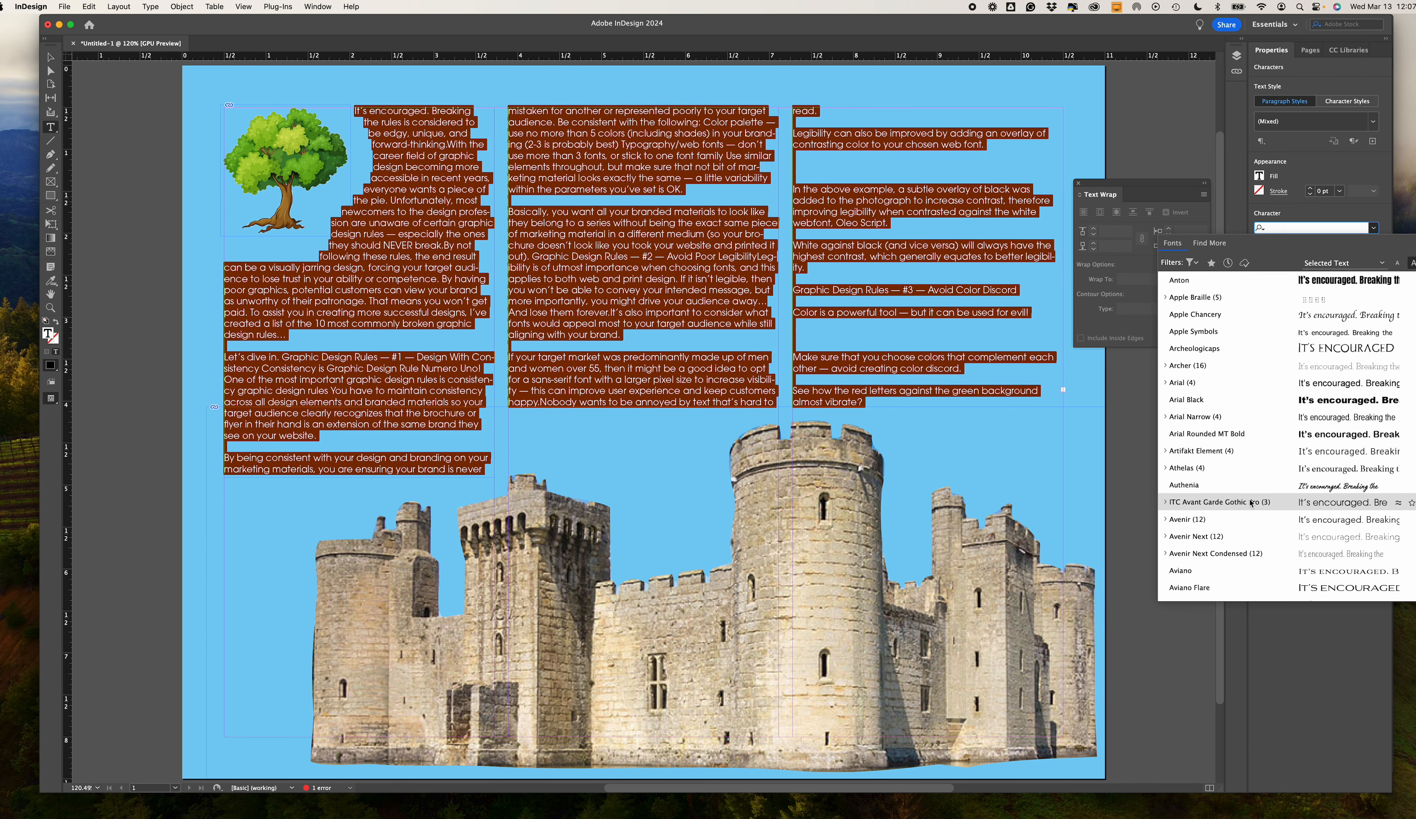
scroll(1250, 502, "down", 3)
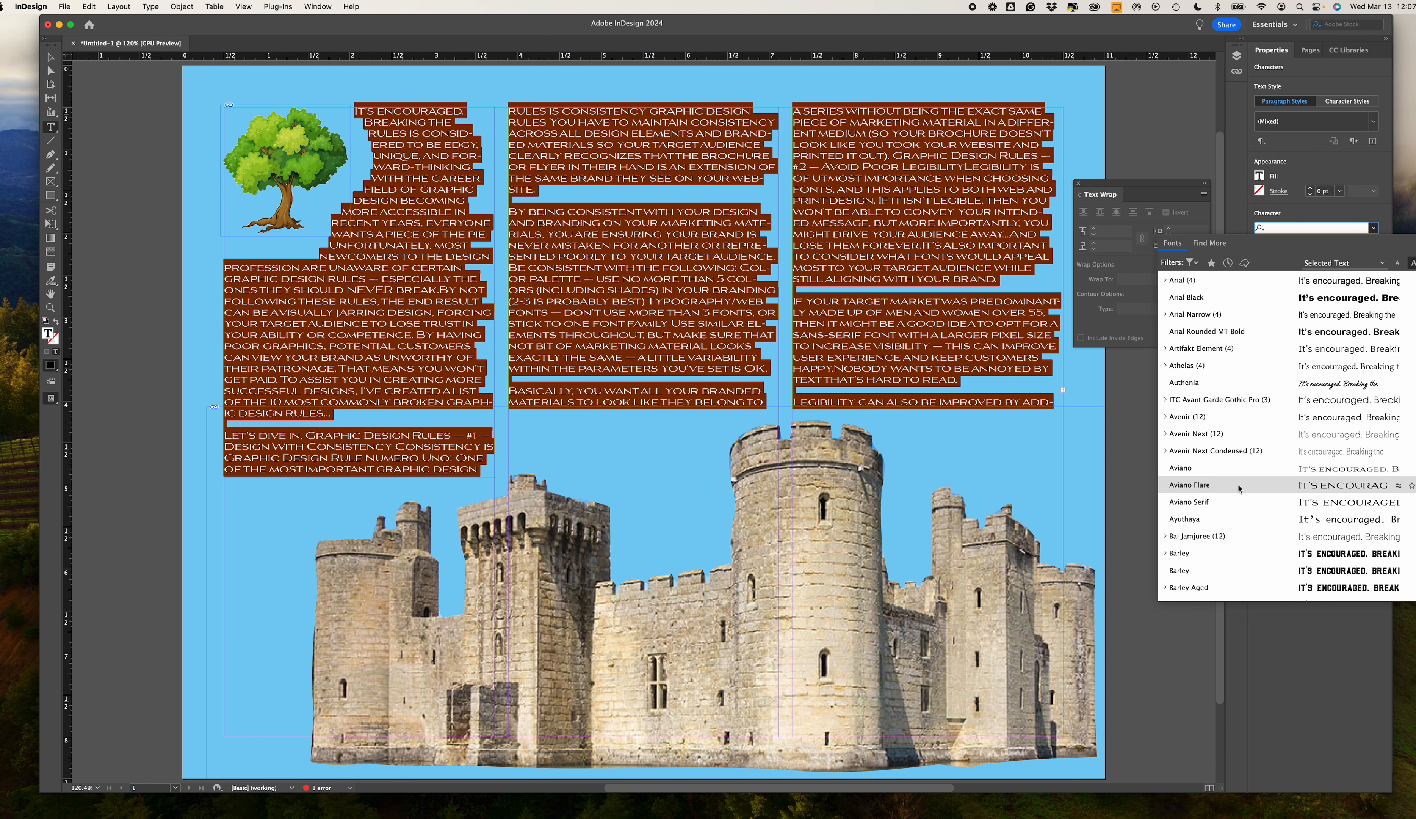
scroll(1239, 488, "down", 1)
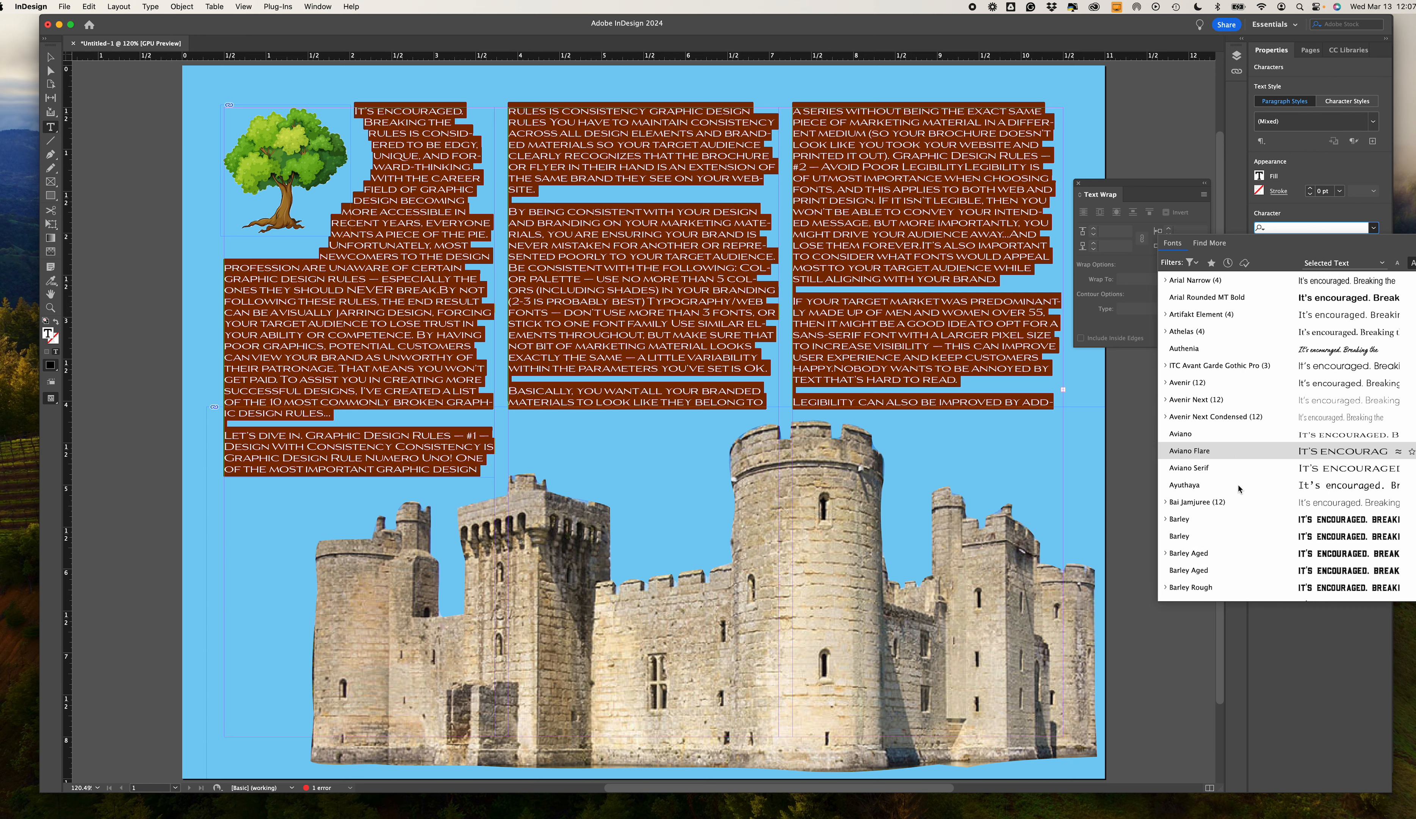
scroll(1239, 488, "down", 5)
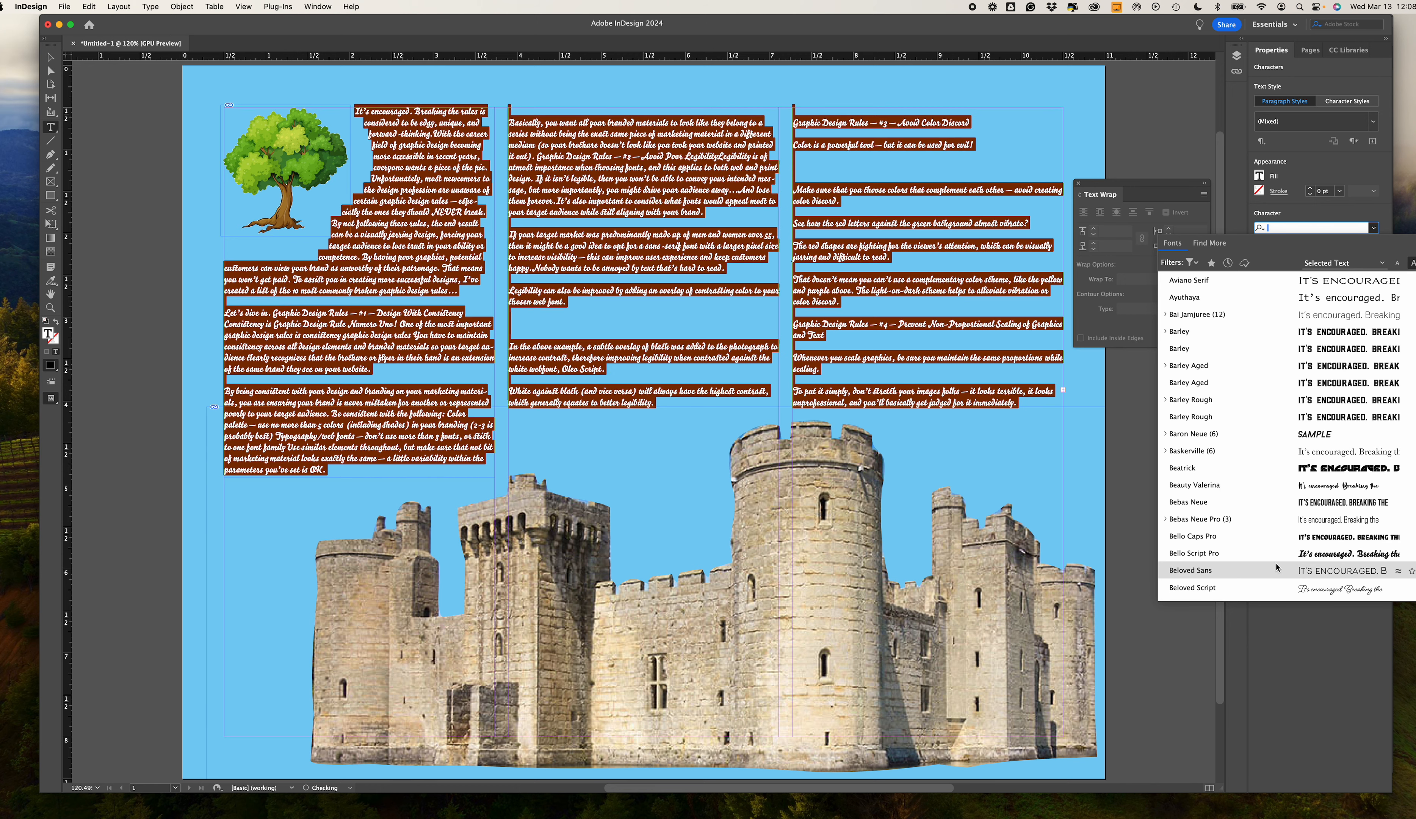
scroll(1280, 573, "down", 3)
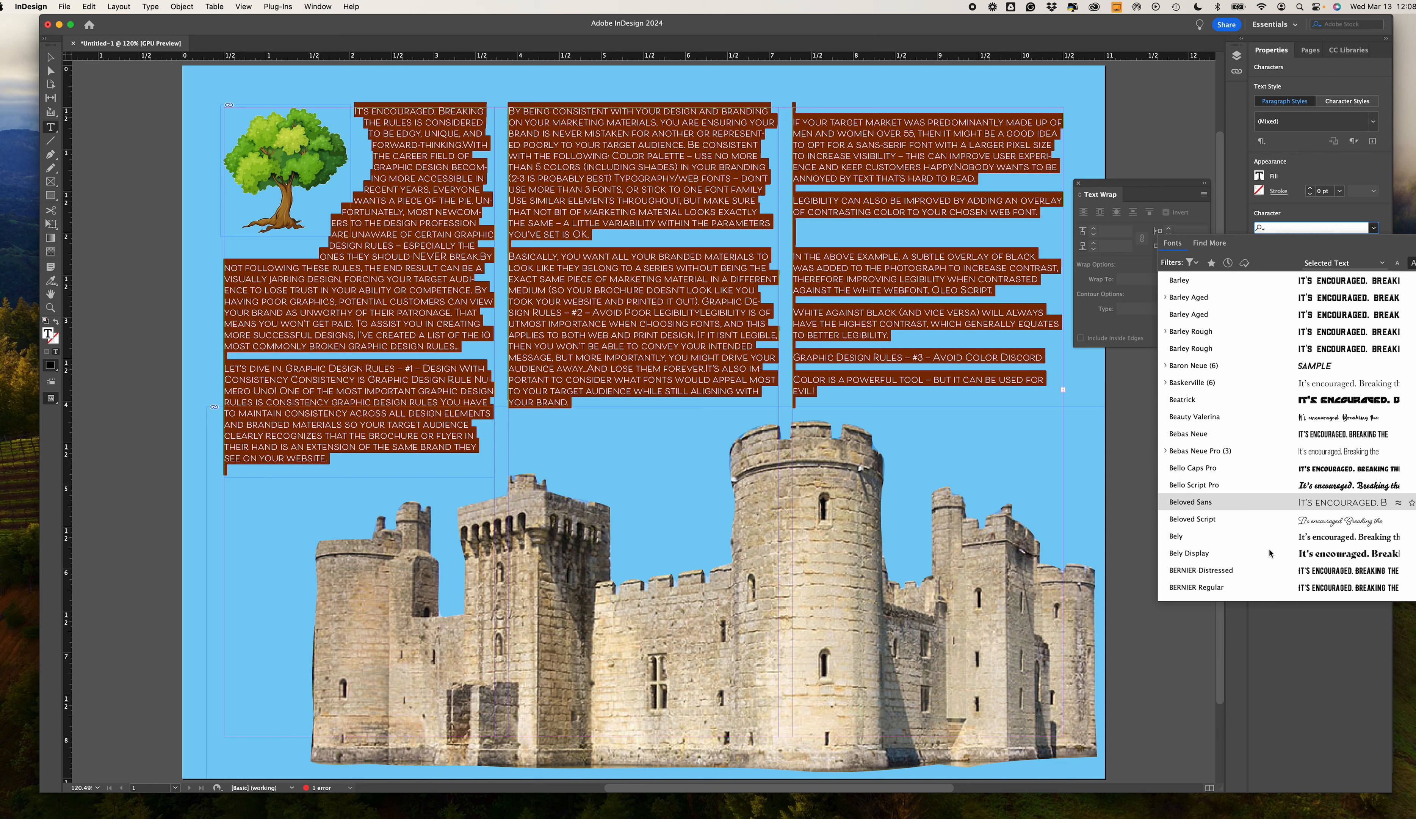
scroll(1263, 545, "down", 5)
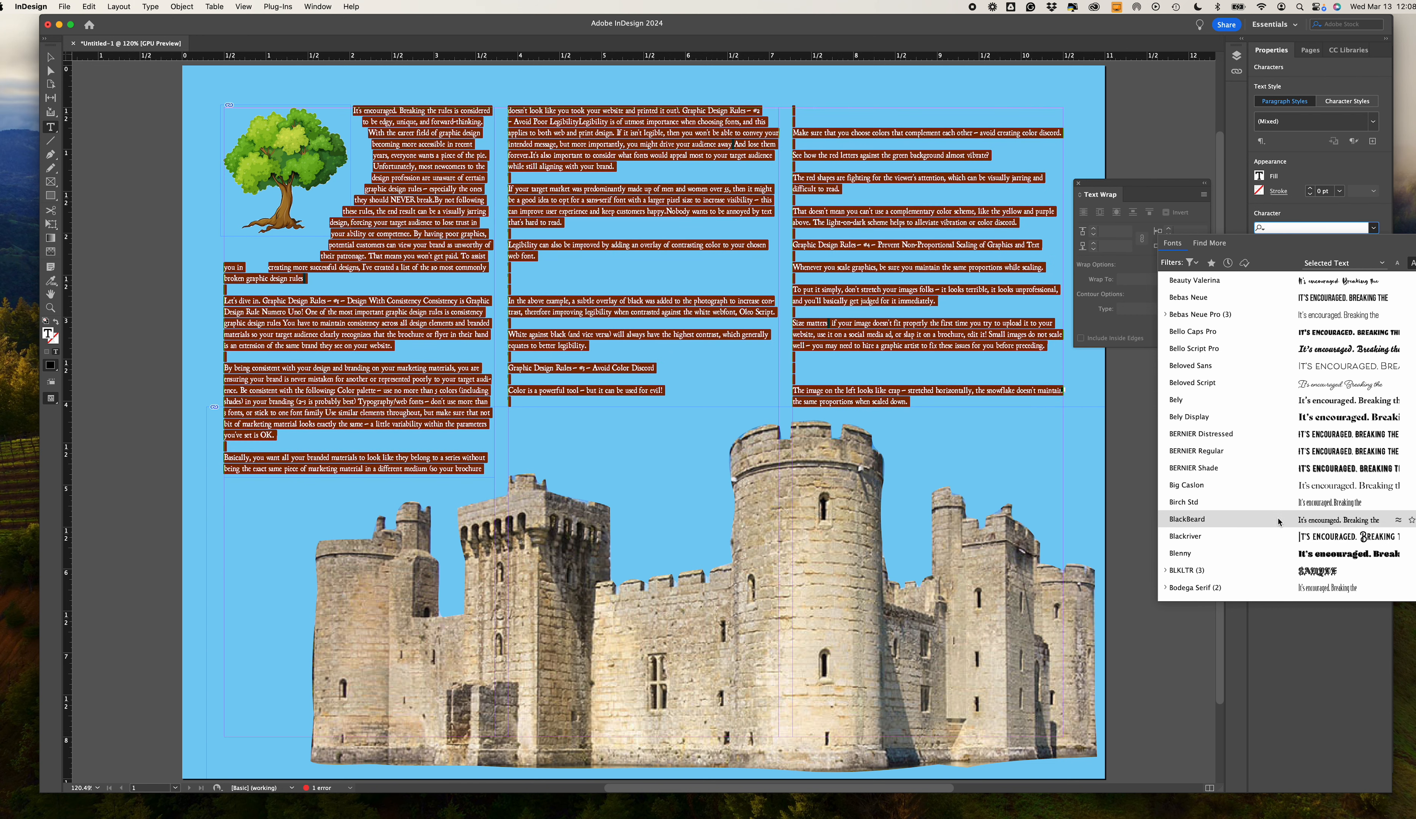
scroll(1276, 521, "down", 5)
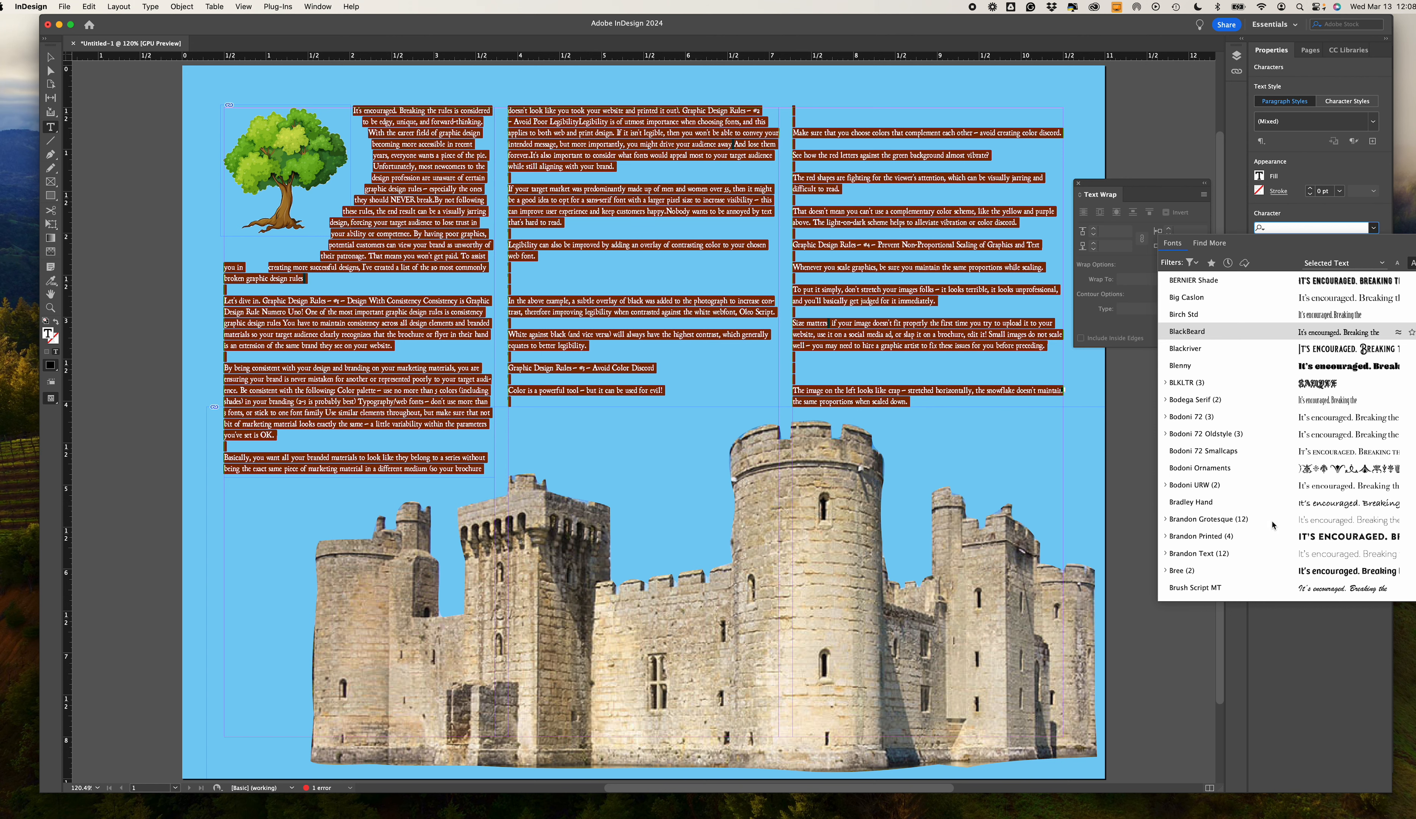
scroll(1273, 525, "down", 4)
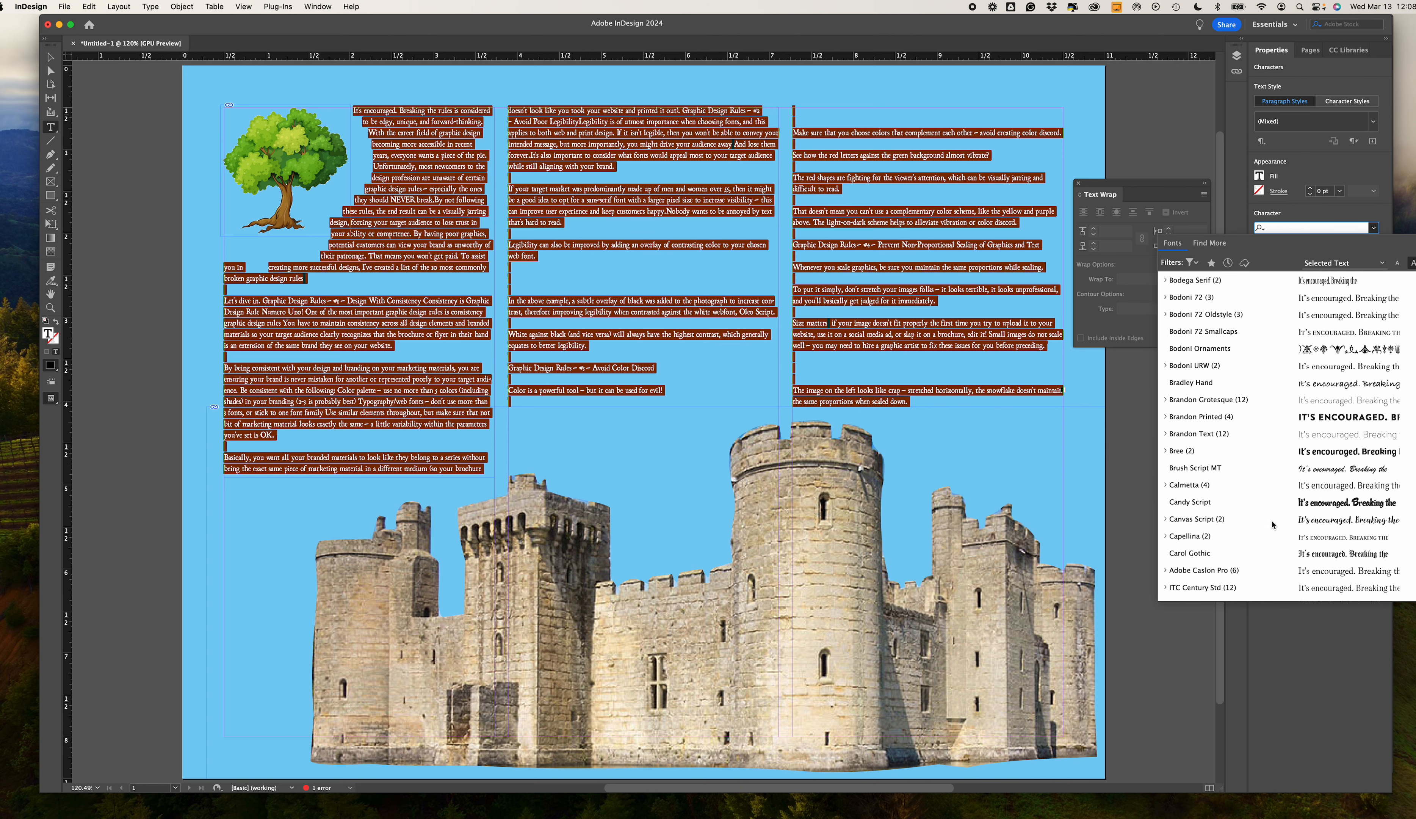
left_click(1323, 554)
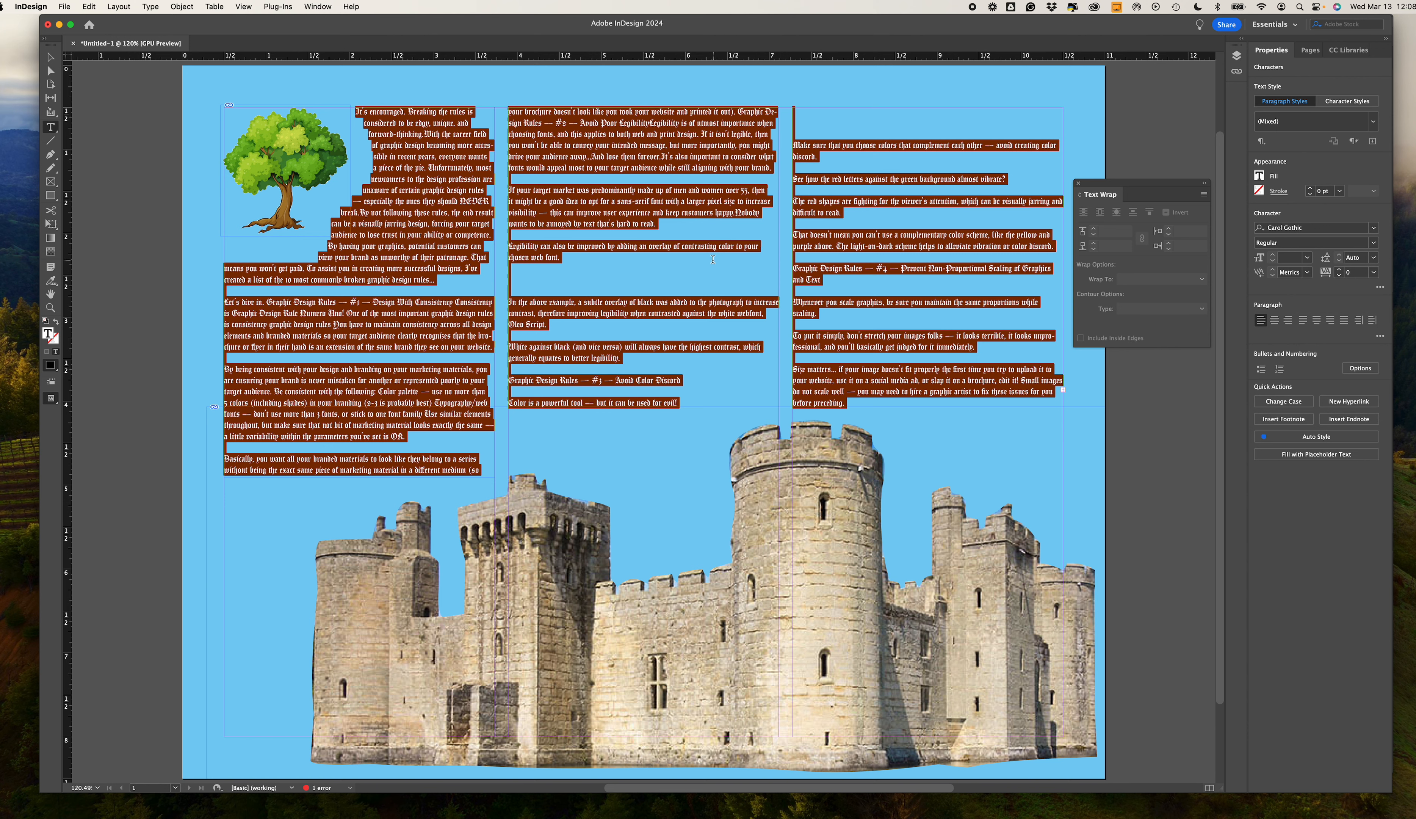
Delete the surplus blank lines at the top of the third column and above the second column's "In the above example" paragraph.
left_click(798, 132)
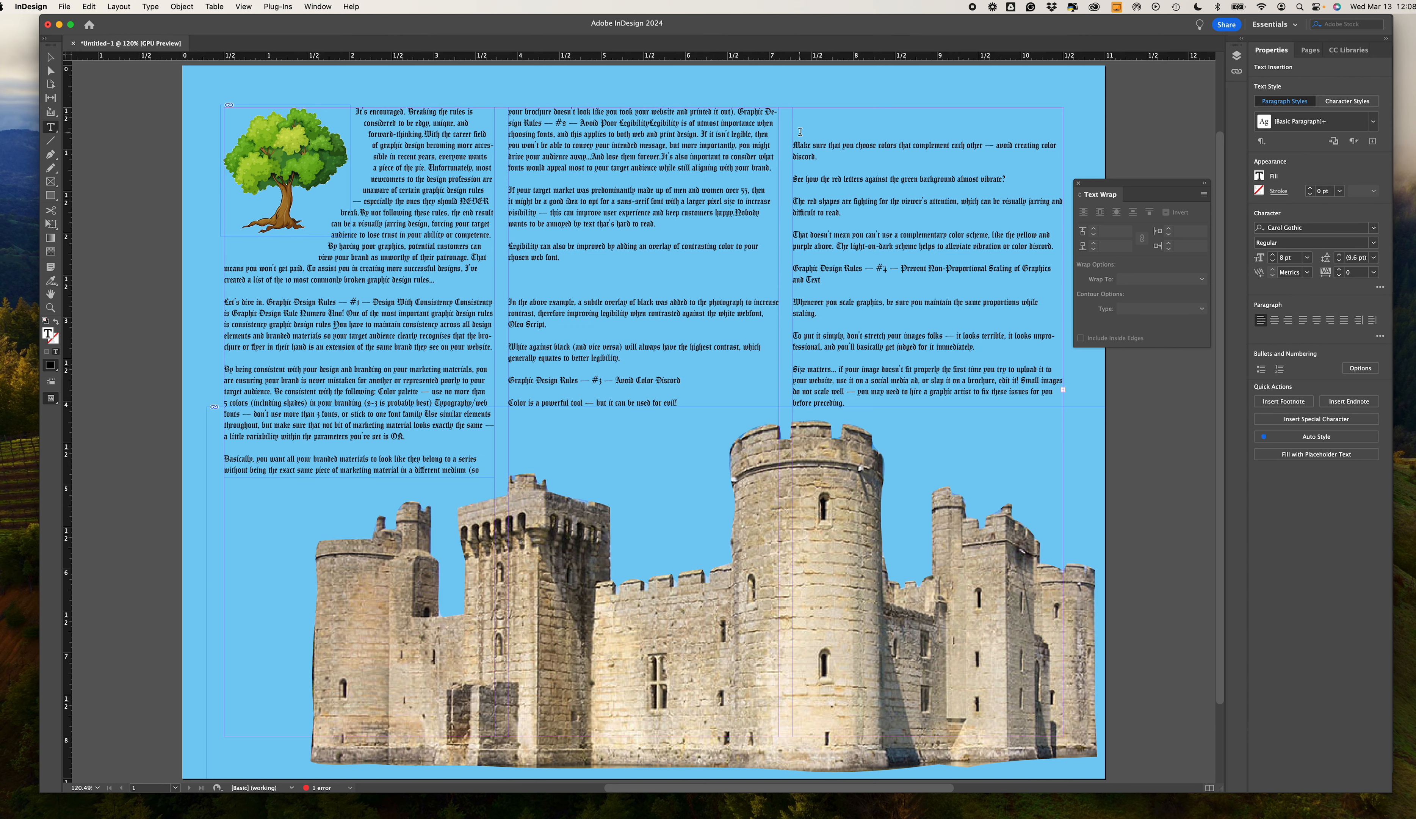
key("BackSpace")
key("BackSpace")
key("BackSpace")
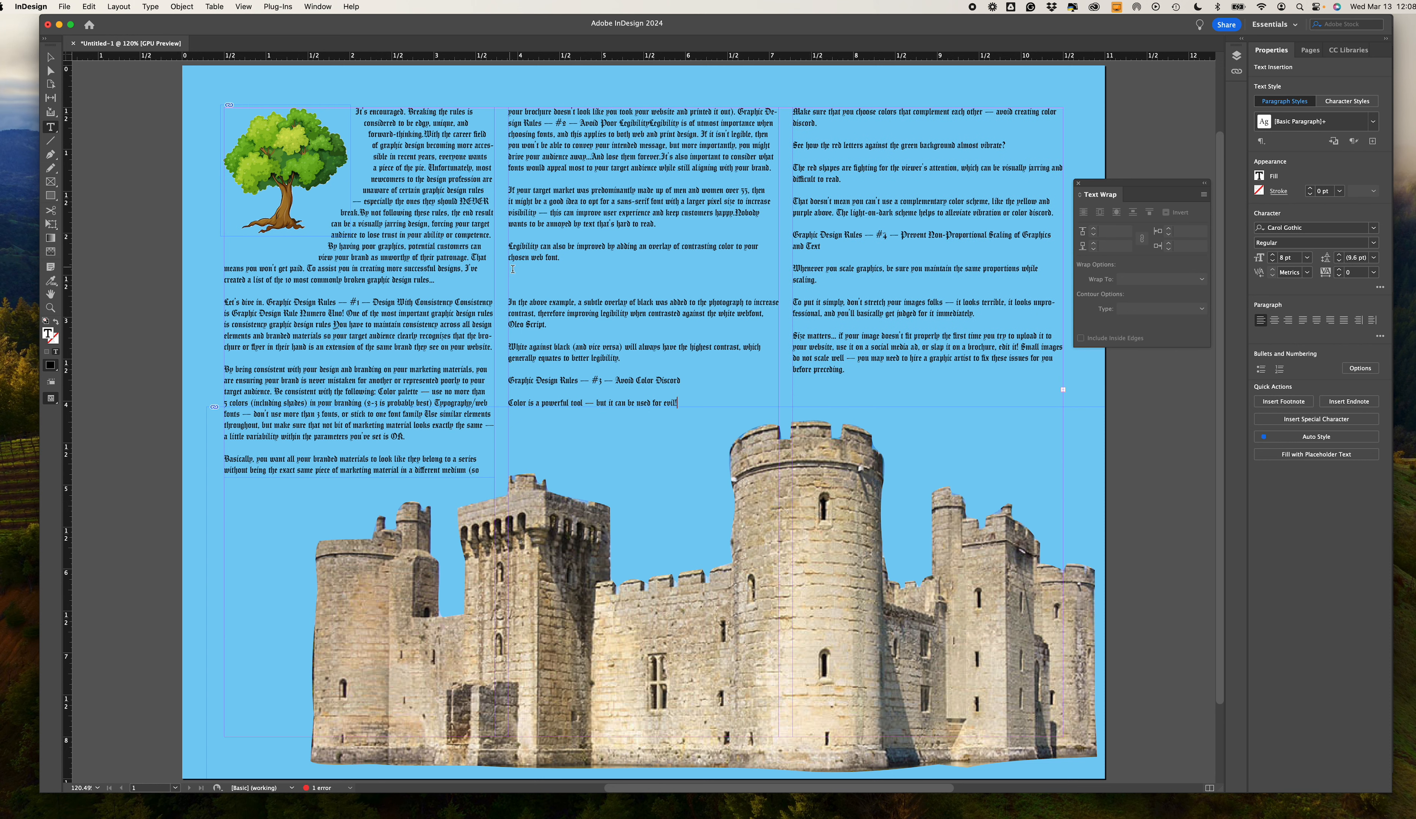
left_click(518, 295)
key("BackSpace")
key("BackSpace")
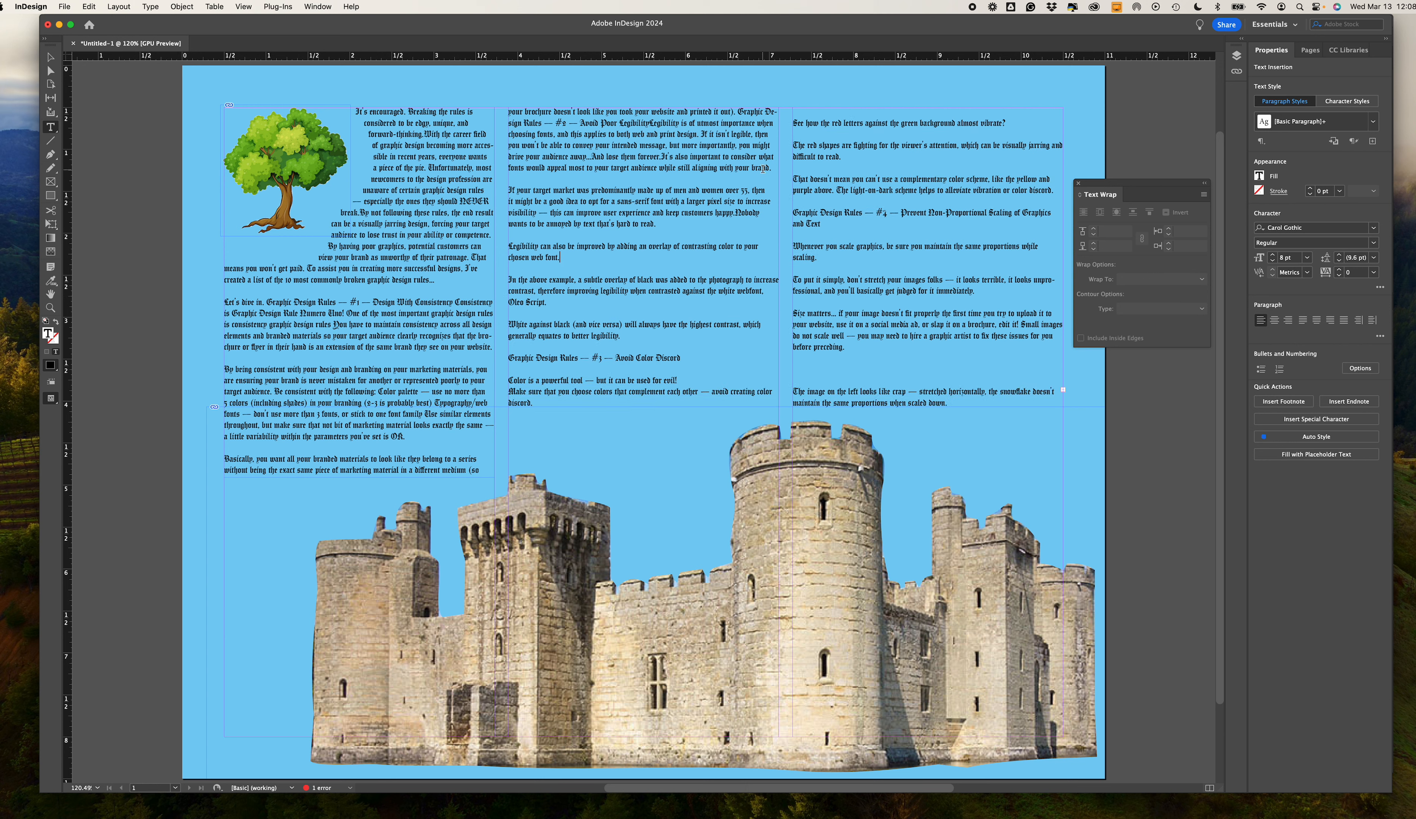
left_click(796, 117)
key("BackSpace")
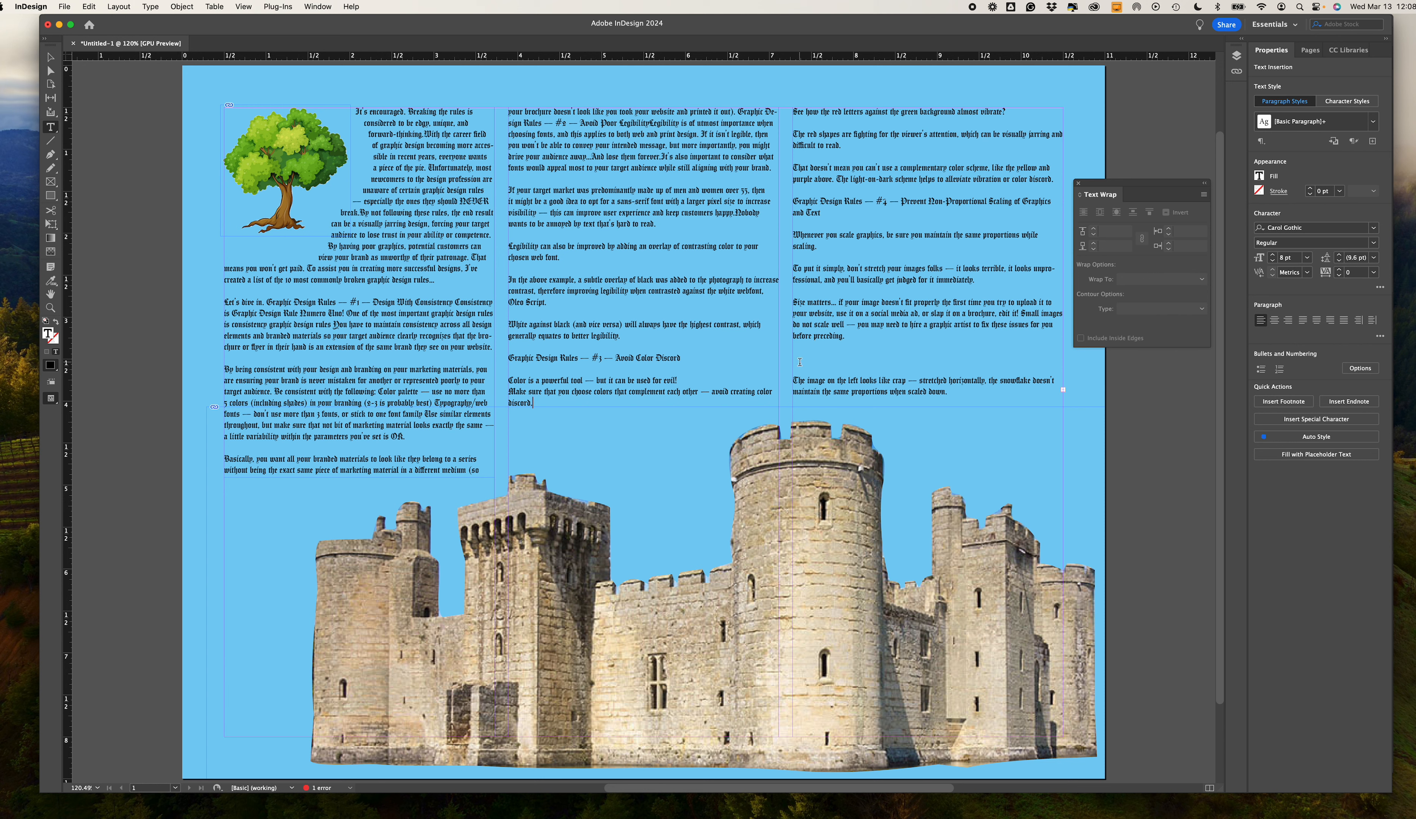
Delete the surplus blank lines above the third column's "The image on the left looks like crap" paragraph.
left_click(814, 371)
key("BackSpace")
key("BackSpace")
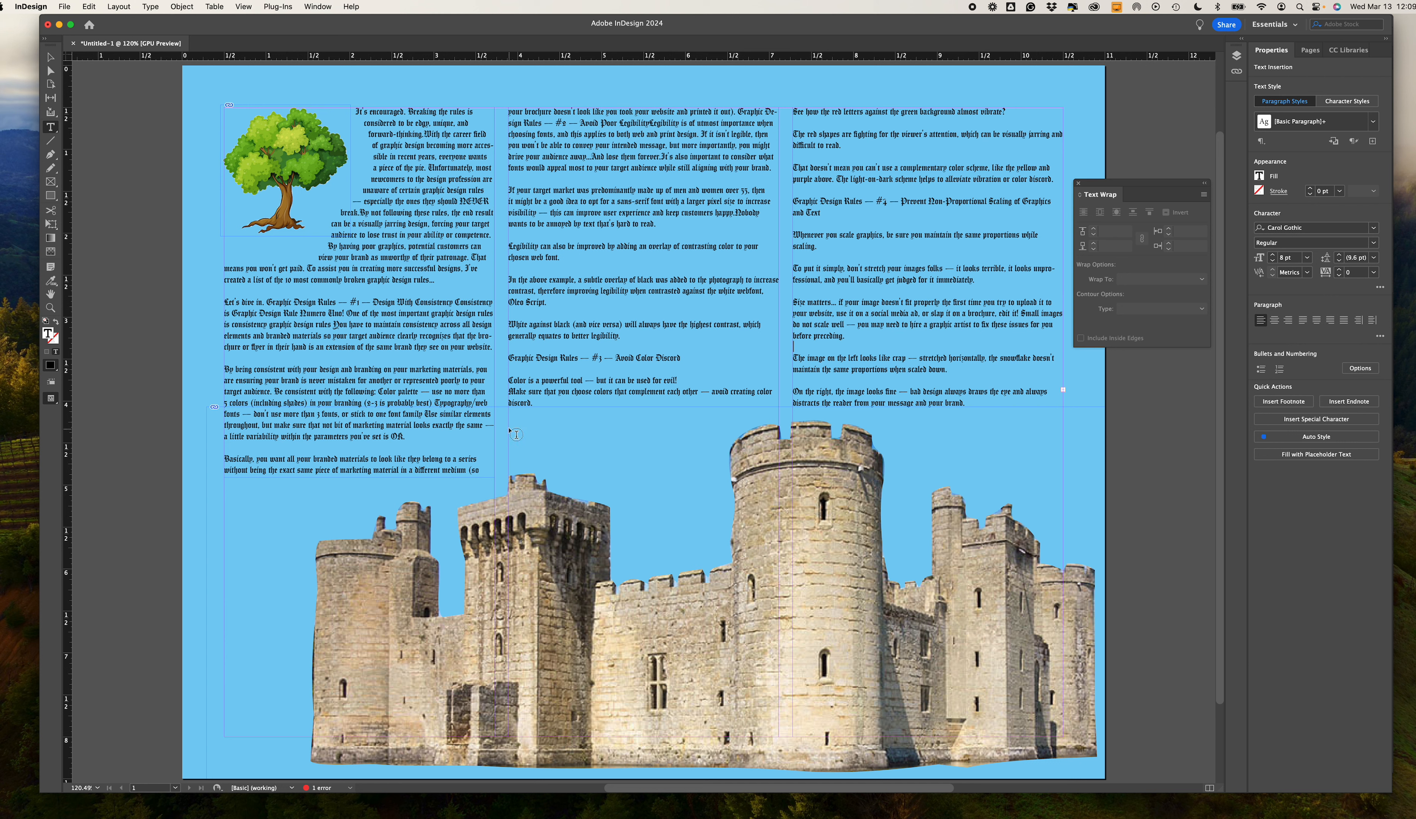
Draw a text frame about 2.52 by 0.44 in just below the second column's text and enter "Exercise #1" in it.
left_click_drag(509, 425, 719, 461)
type("Exercise #1")
Set the whole "Exercise #1" text in the Avenir font with the Black style.
key("super+a")
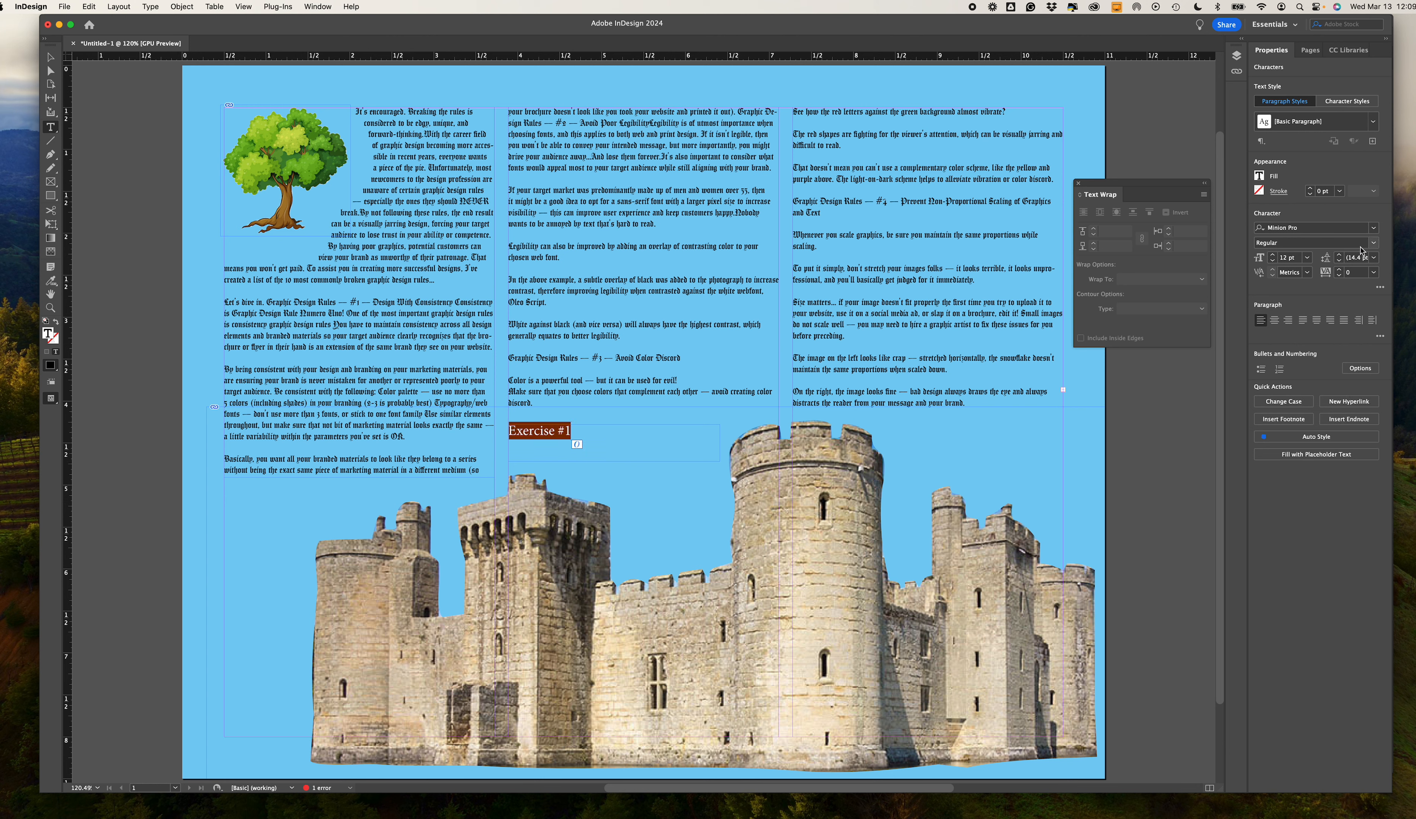
left_click(1373, 228)
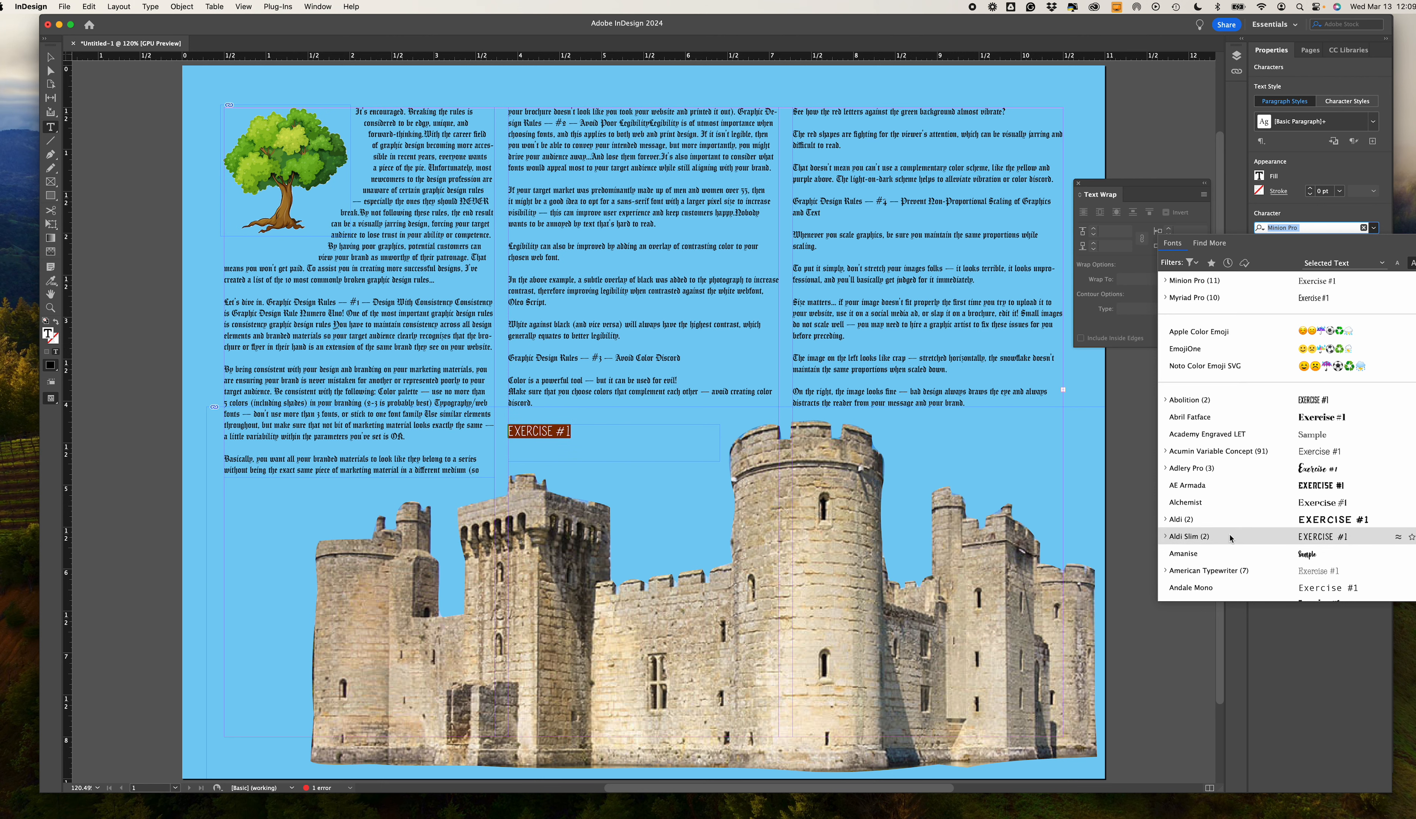
scroll(1229, 538, "down", 3)
scroll(1230, 538, "down", 5)
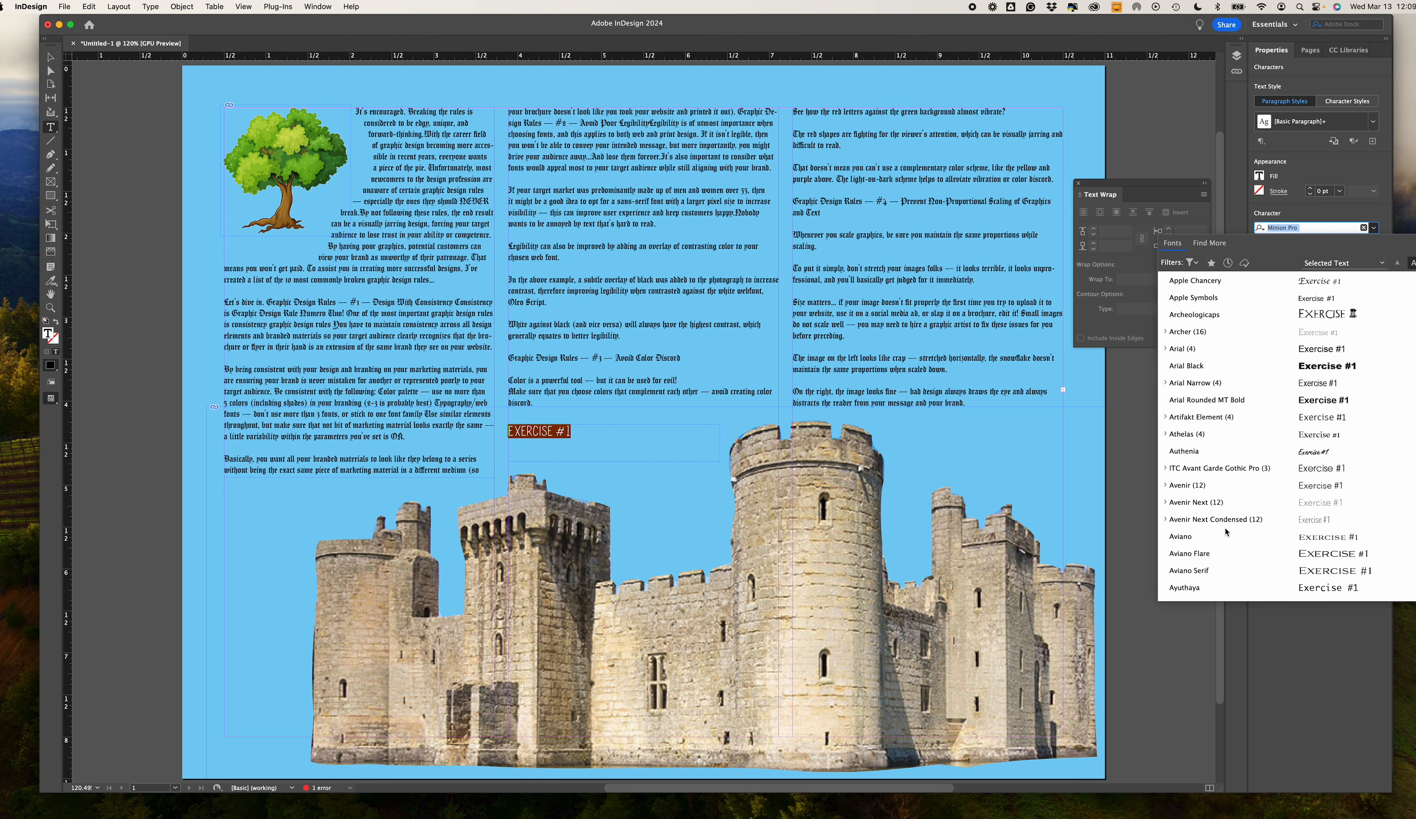
left_click(1194, 488)
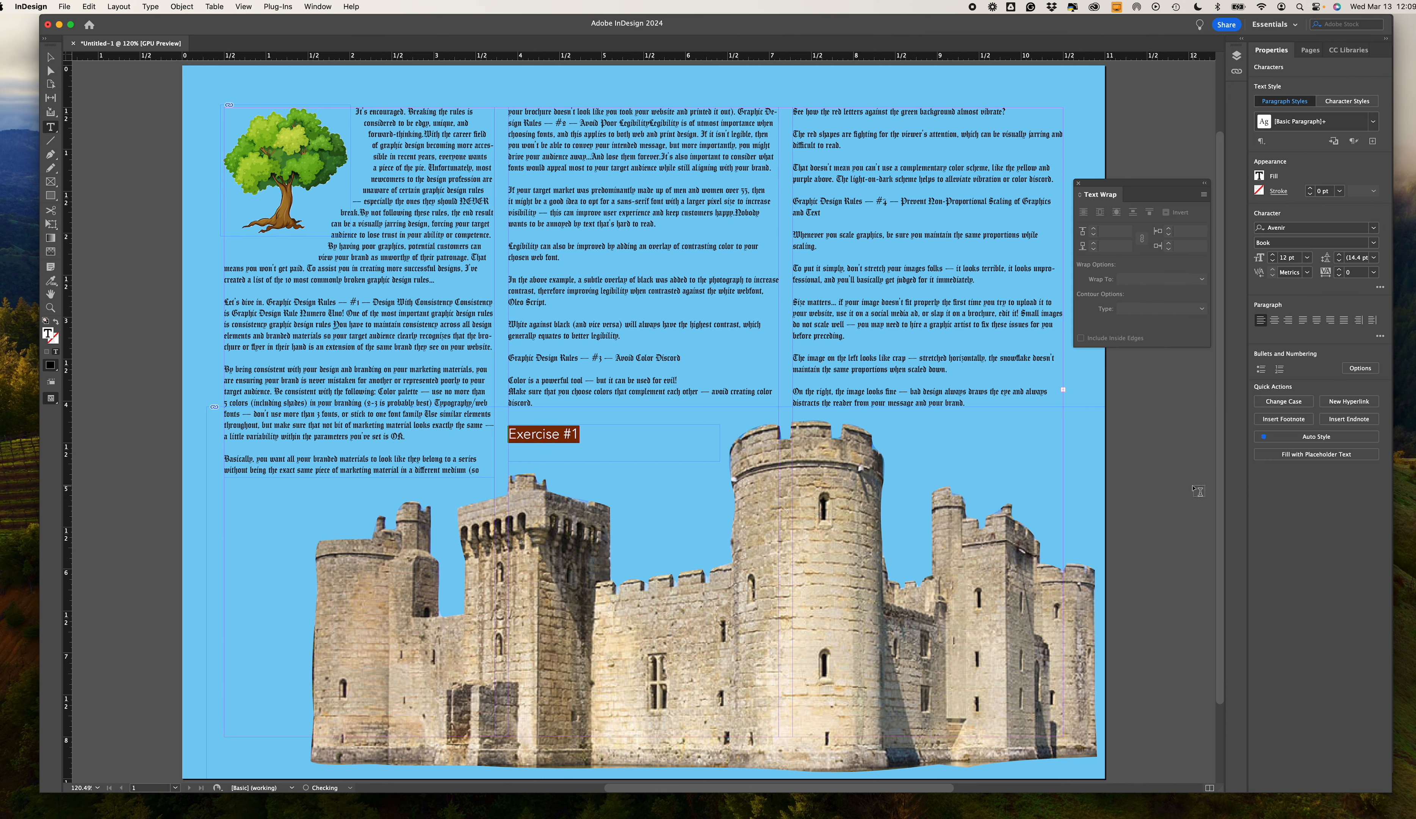
left_click(1371, 245)
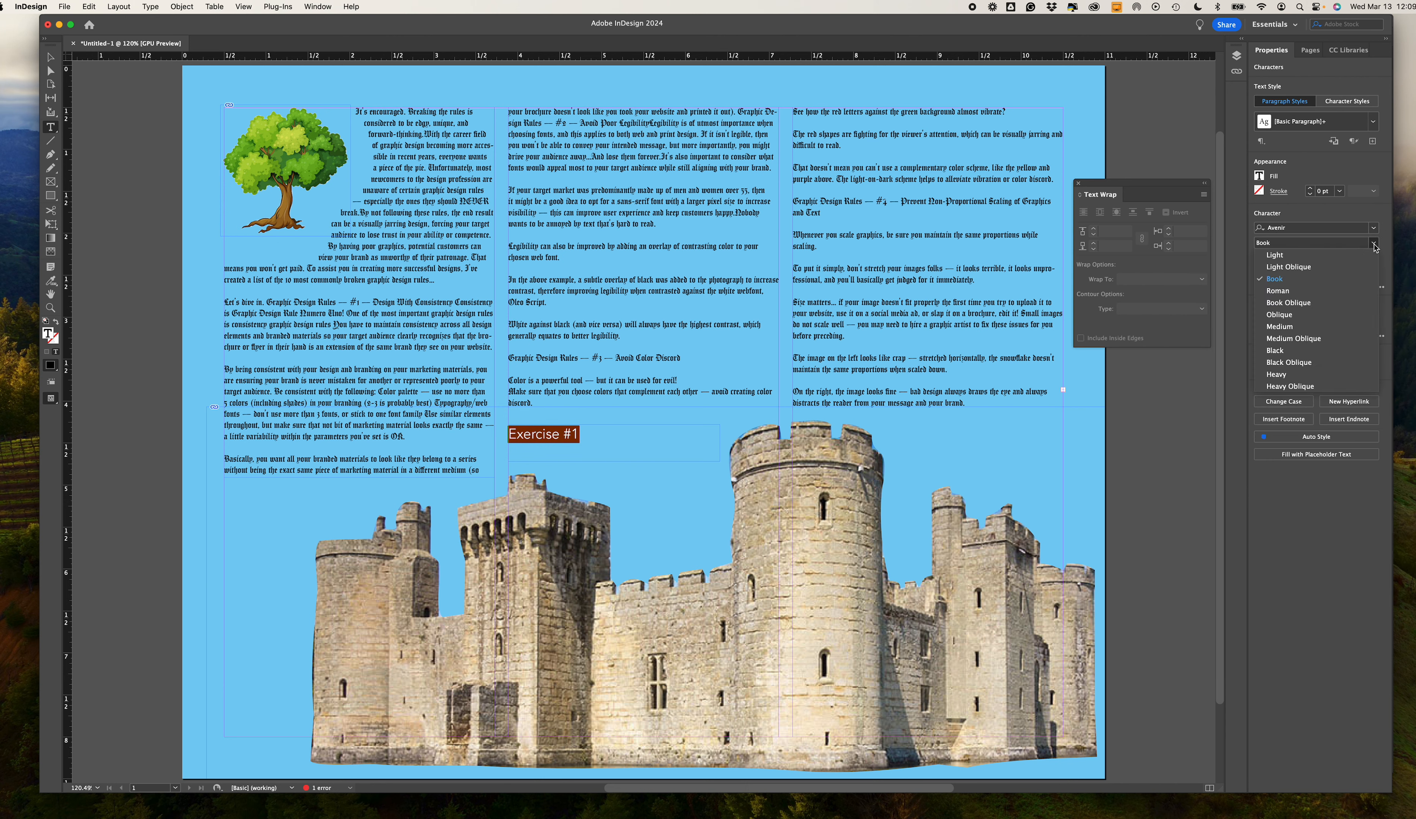
left_click(1315, 350)
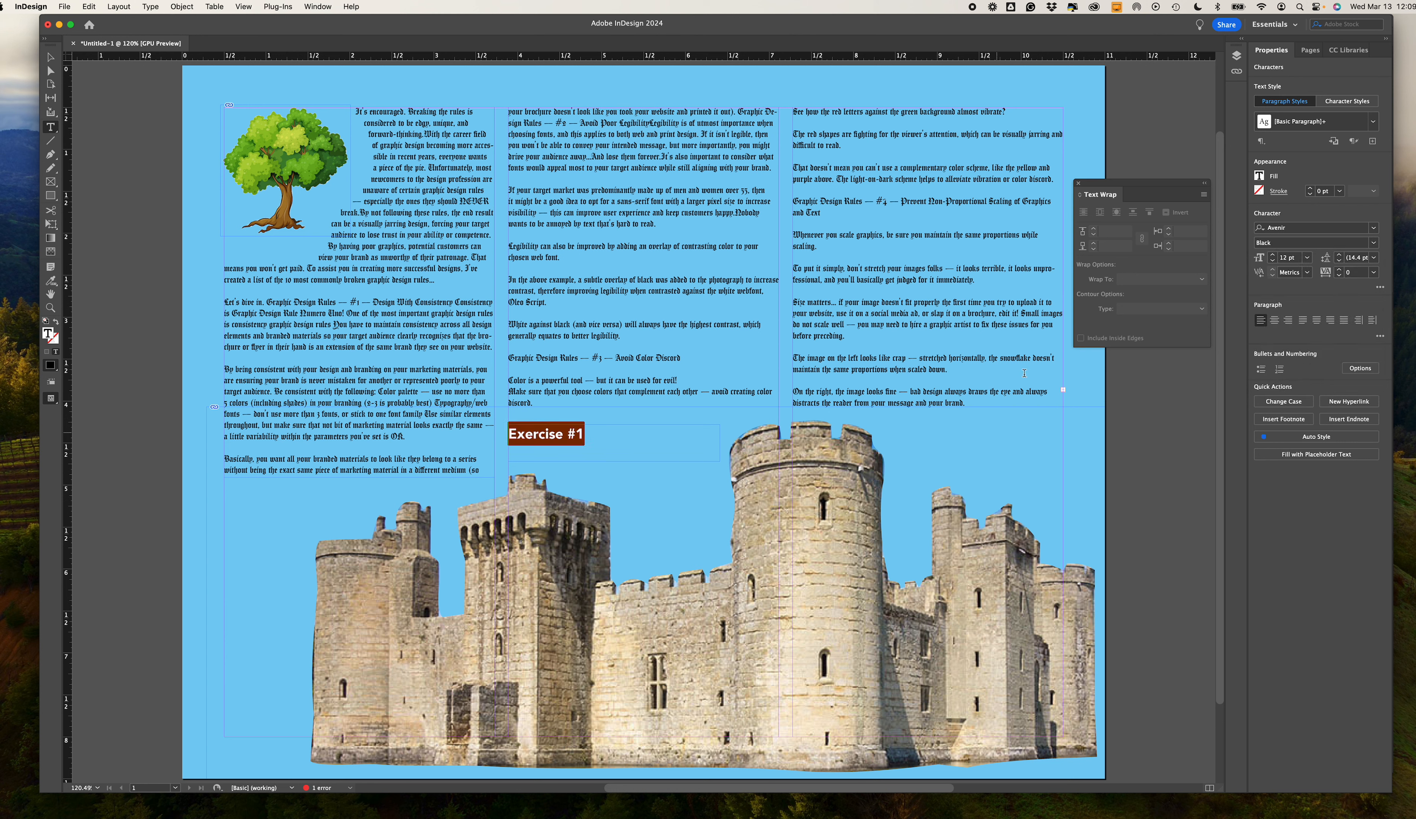
Color the "Exercise #1" text with the Paper swatch and center it horizontally in its frame.
left_click(1259, 178)
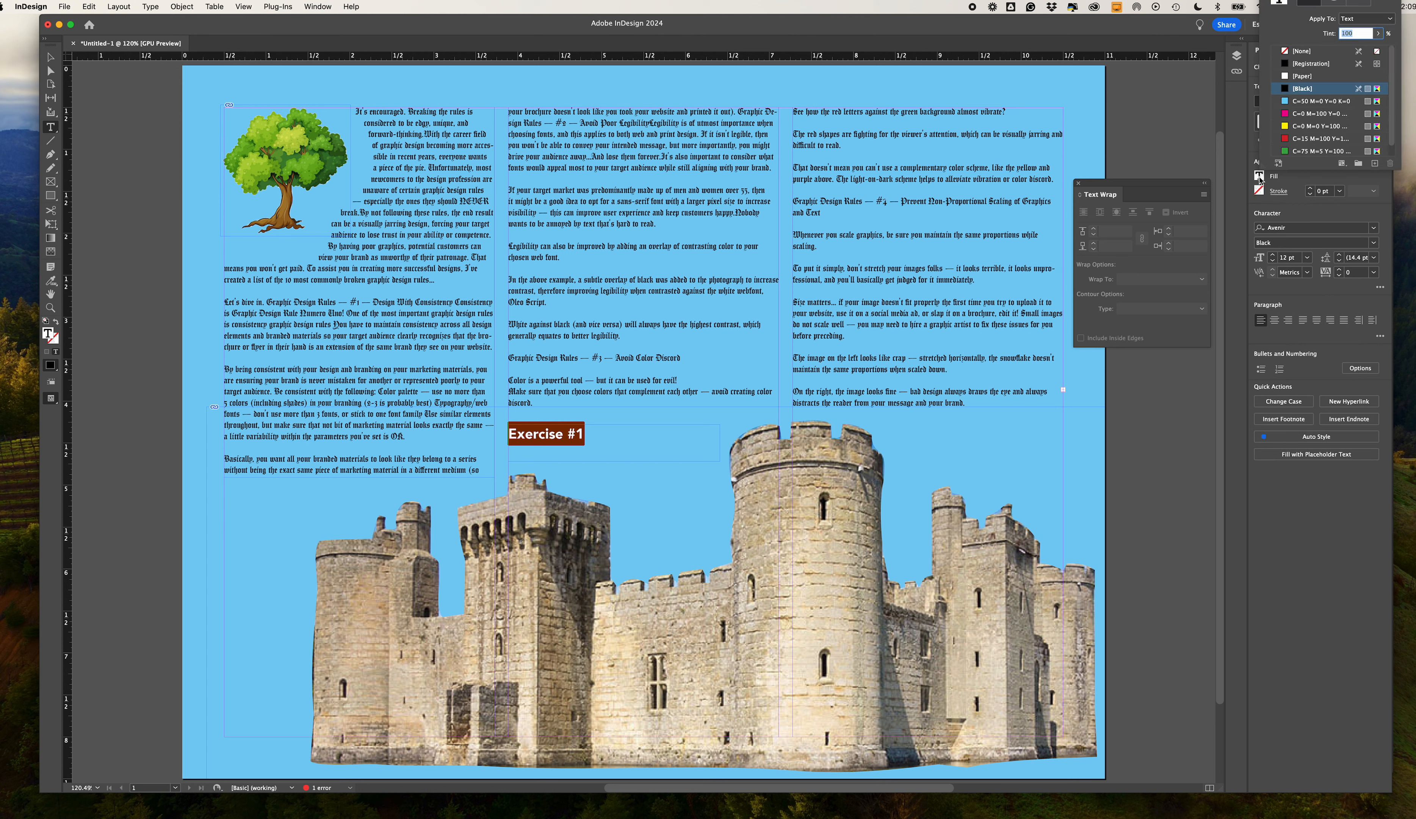
left_click(1286, 79)
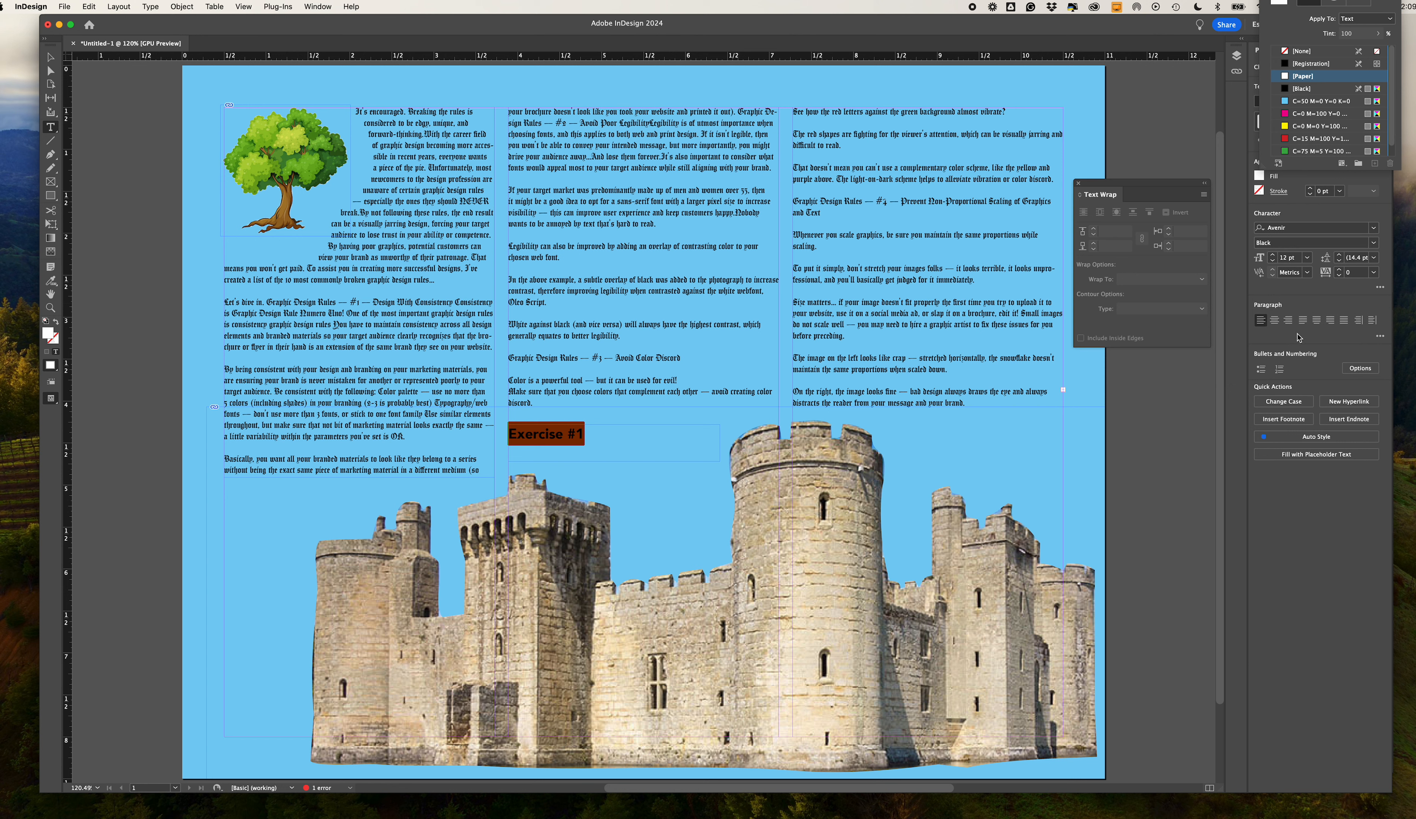
left_click(1273, 322)
left_click(1273, 321)
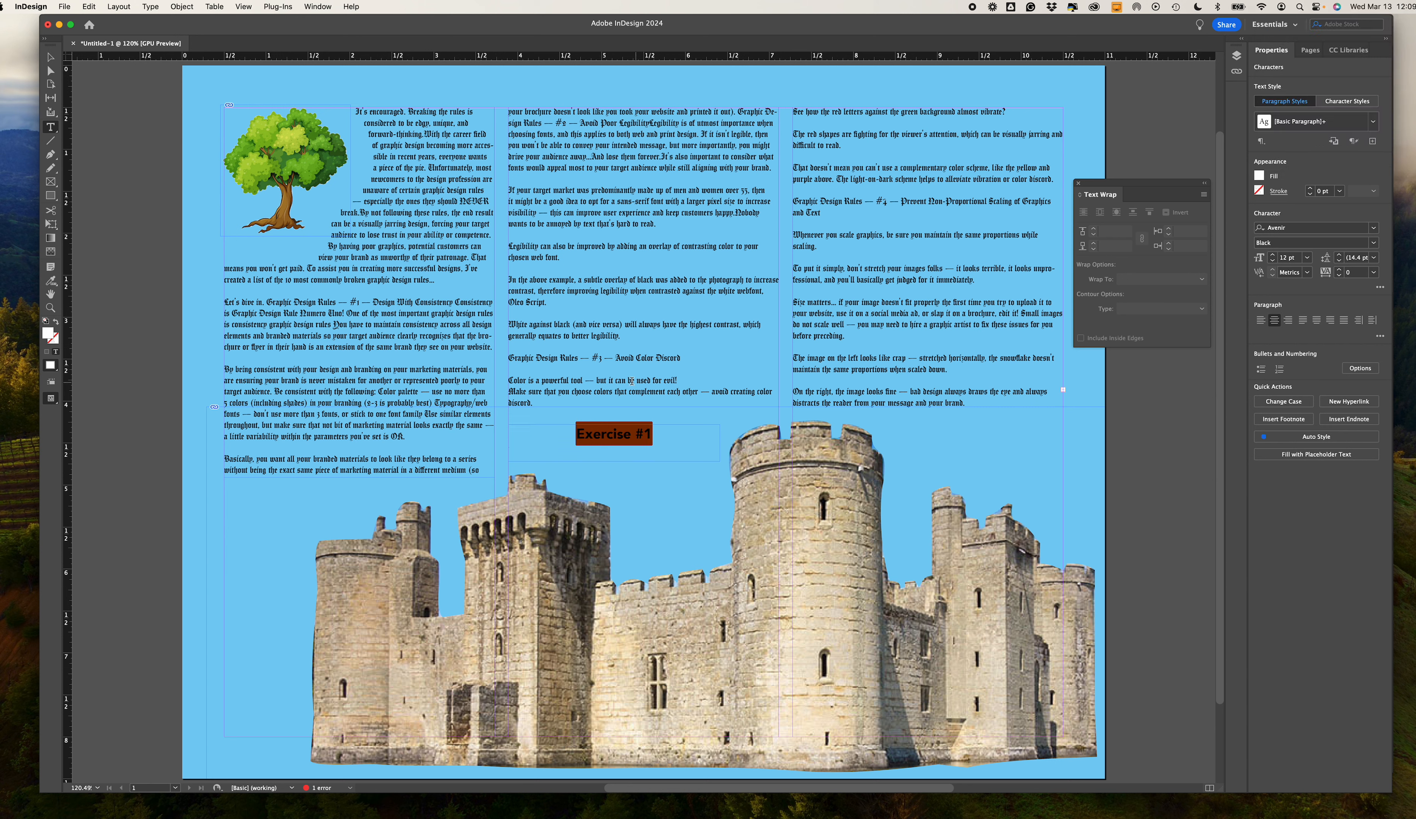
Fill the "Exercise #1" text frame with the Black swatch.
left_click(49, 56)
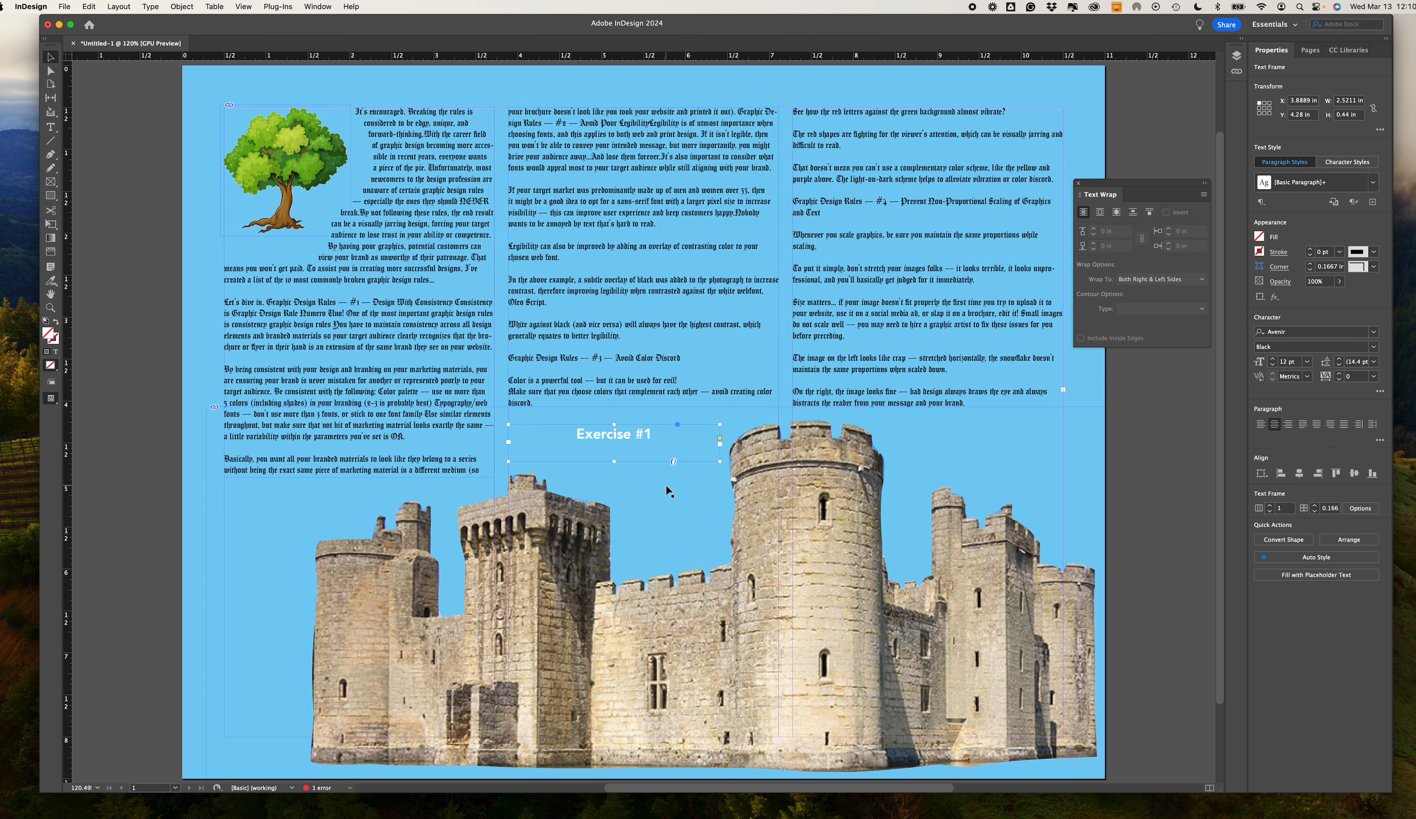
left_click(1259, 237)
left_click(1287, 149)
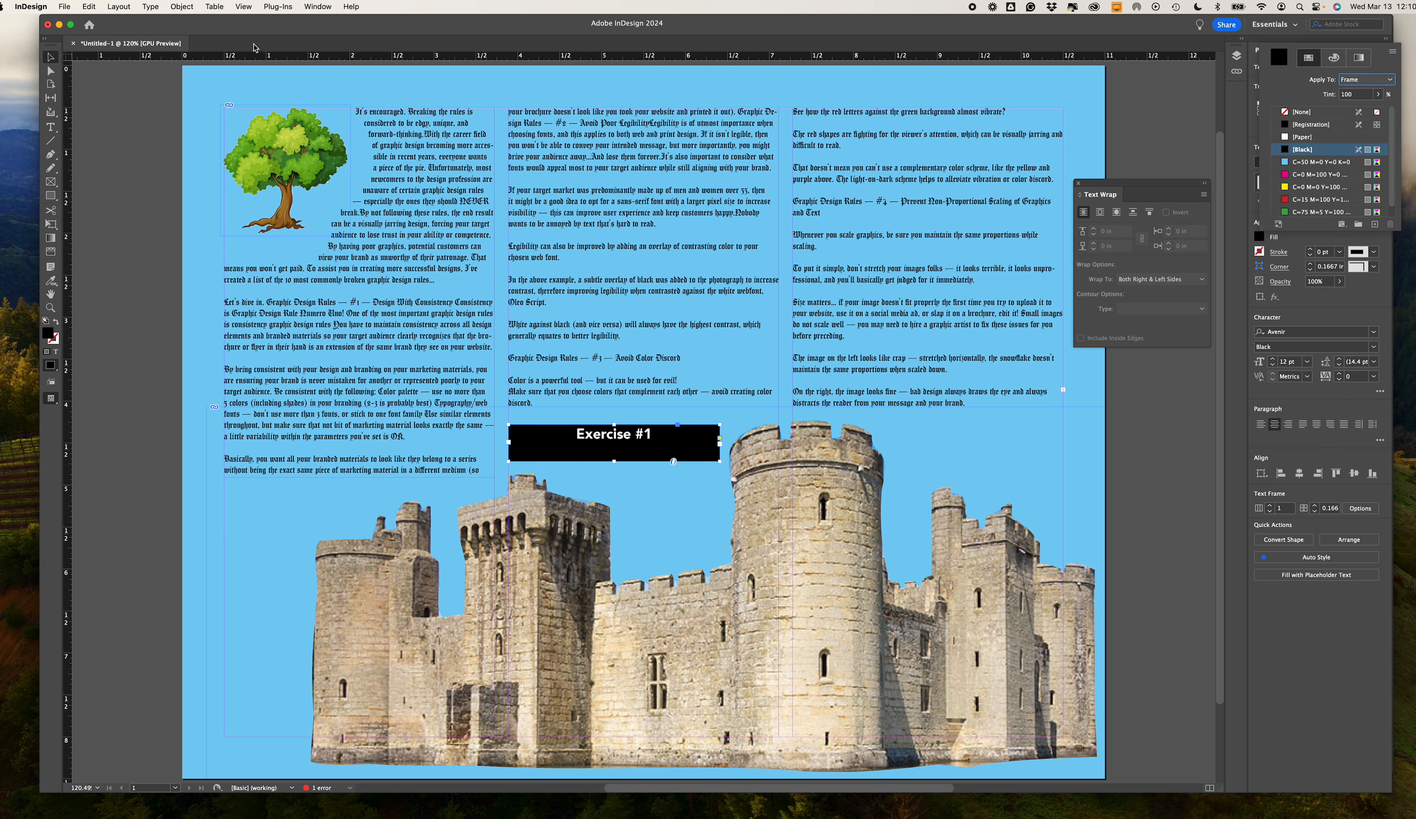
Set the "Exercise #1" frame's vertical justification to Center in its text frame options, and deselect the frame.
left_click(183, 7)
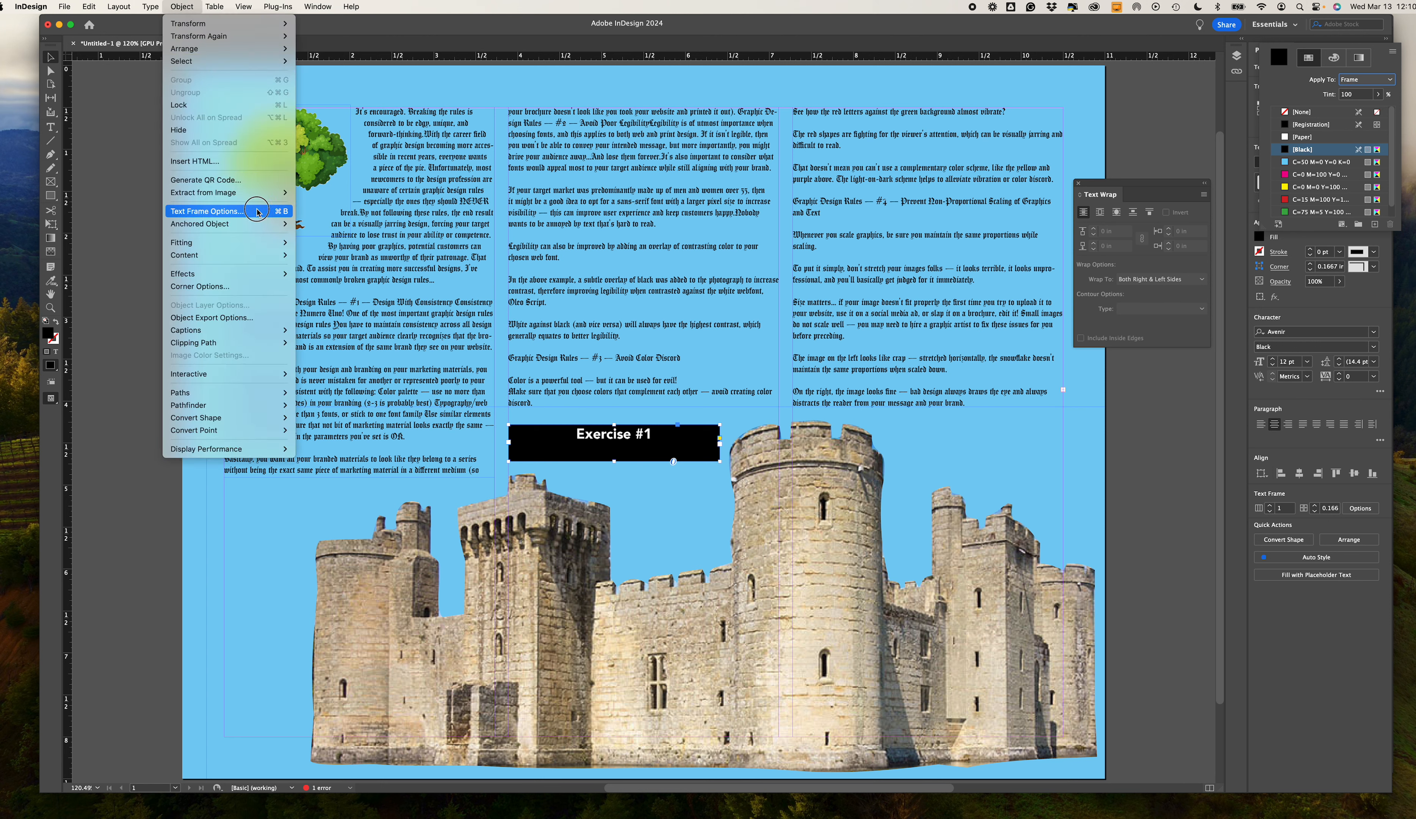
left_click(257, 211)
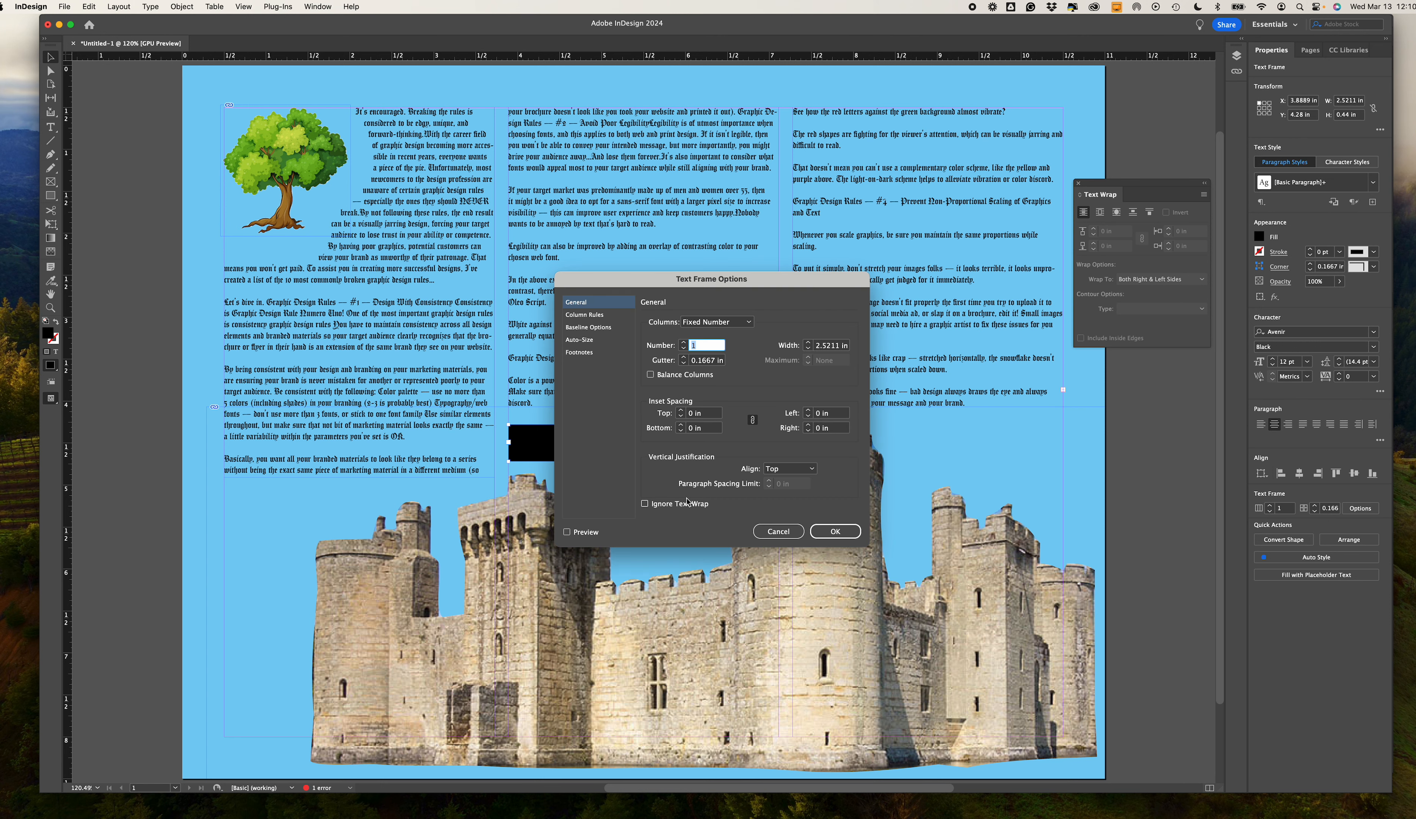
left_click(789, 469)
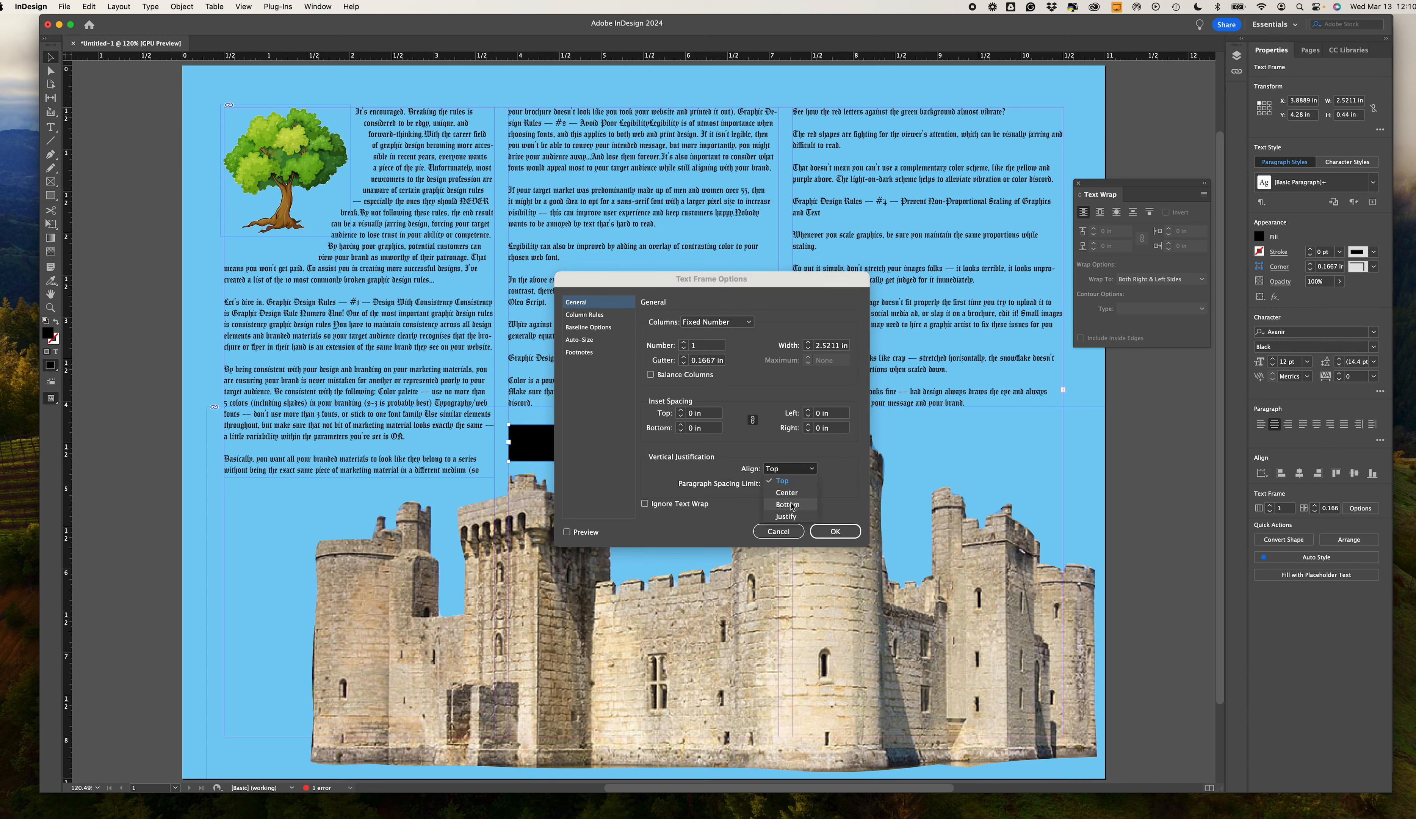
left_click(790, 504)
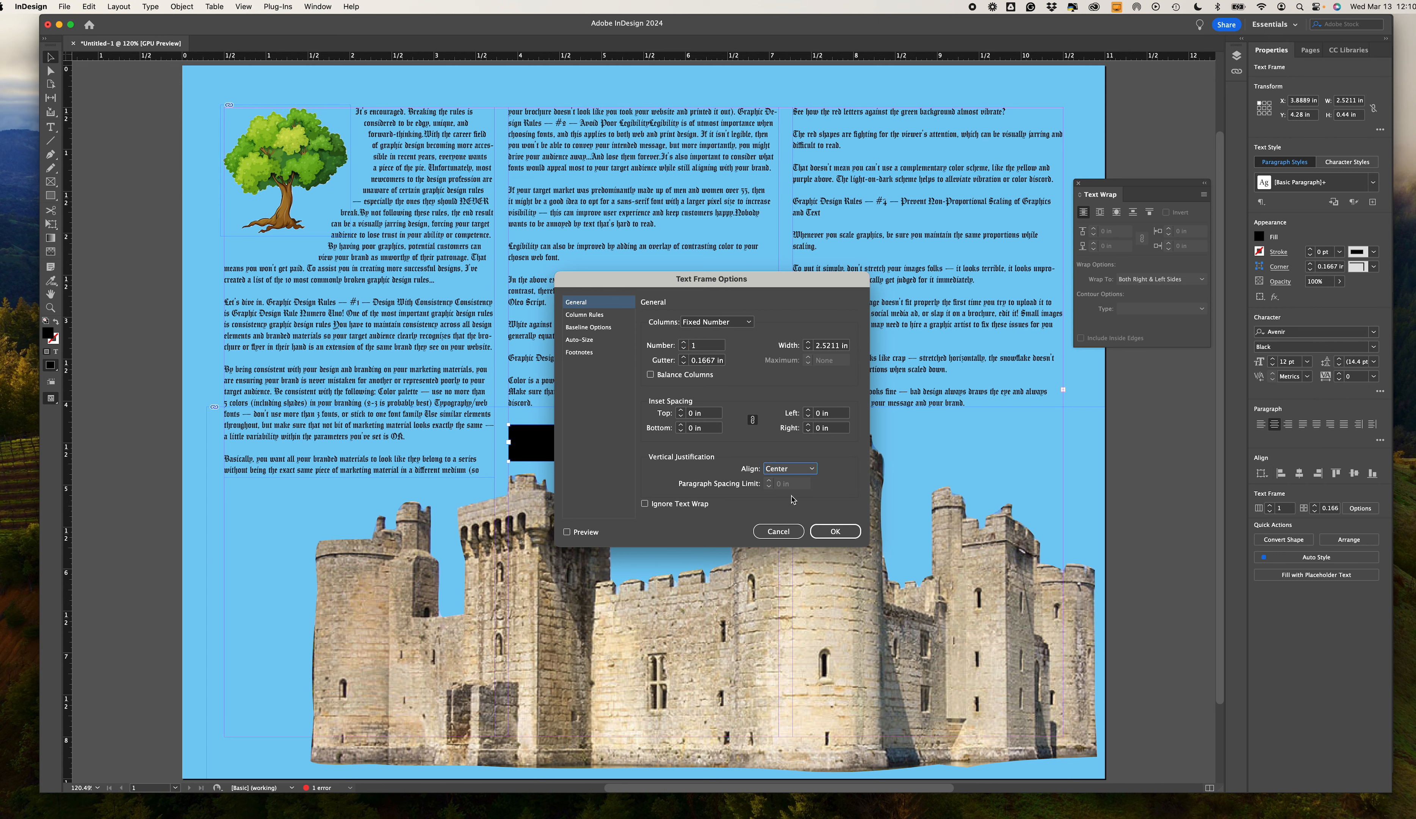
left_click(831, 532)
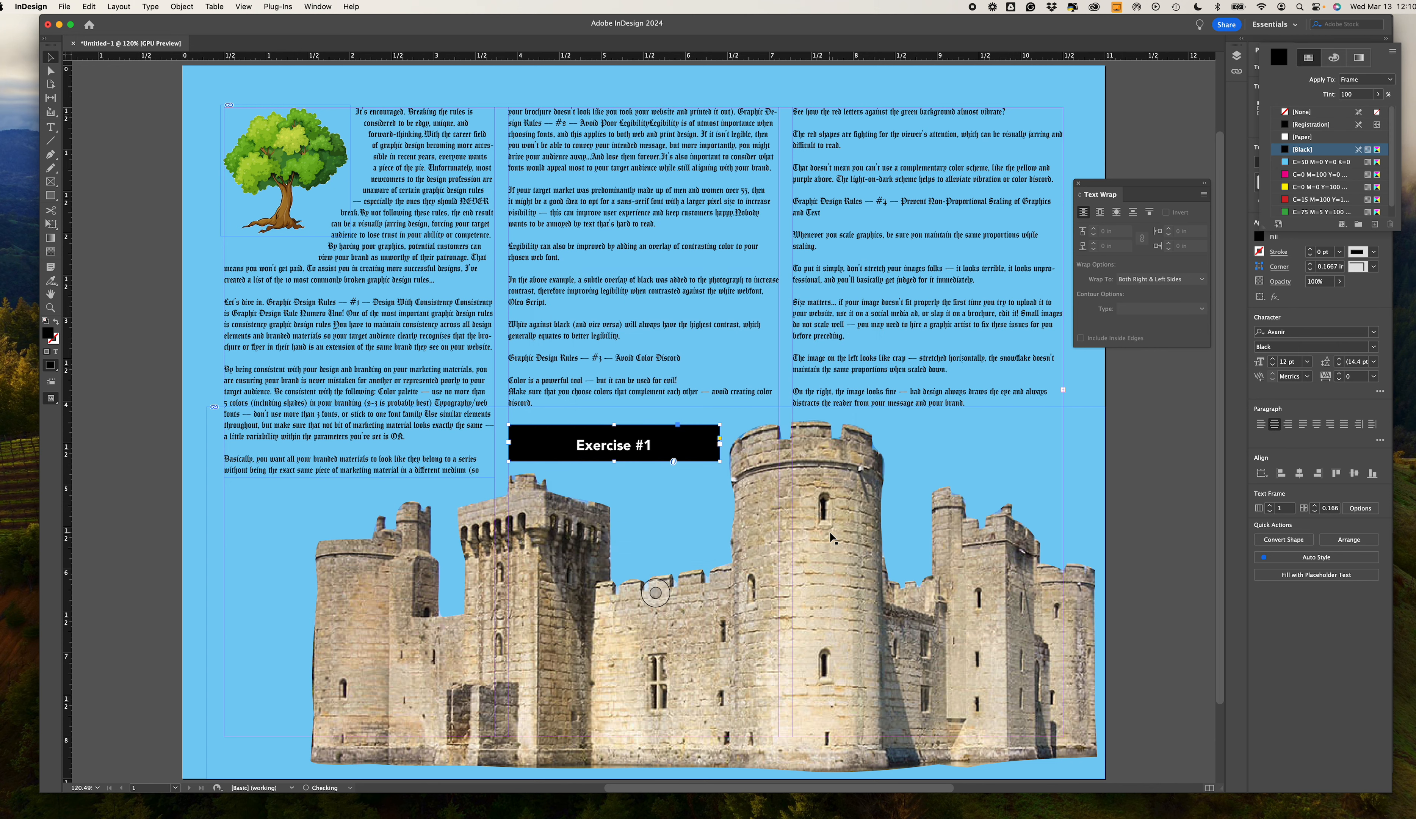
left_click(661, 491)
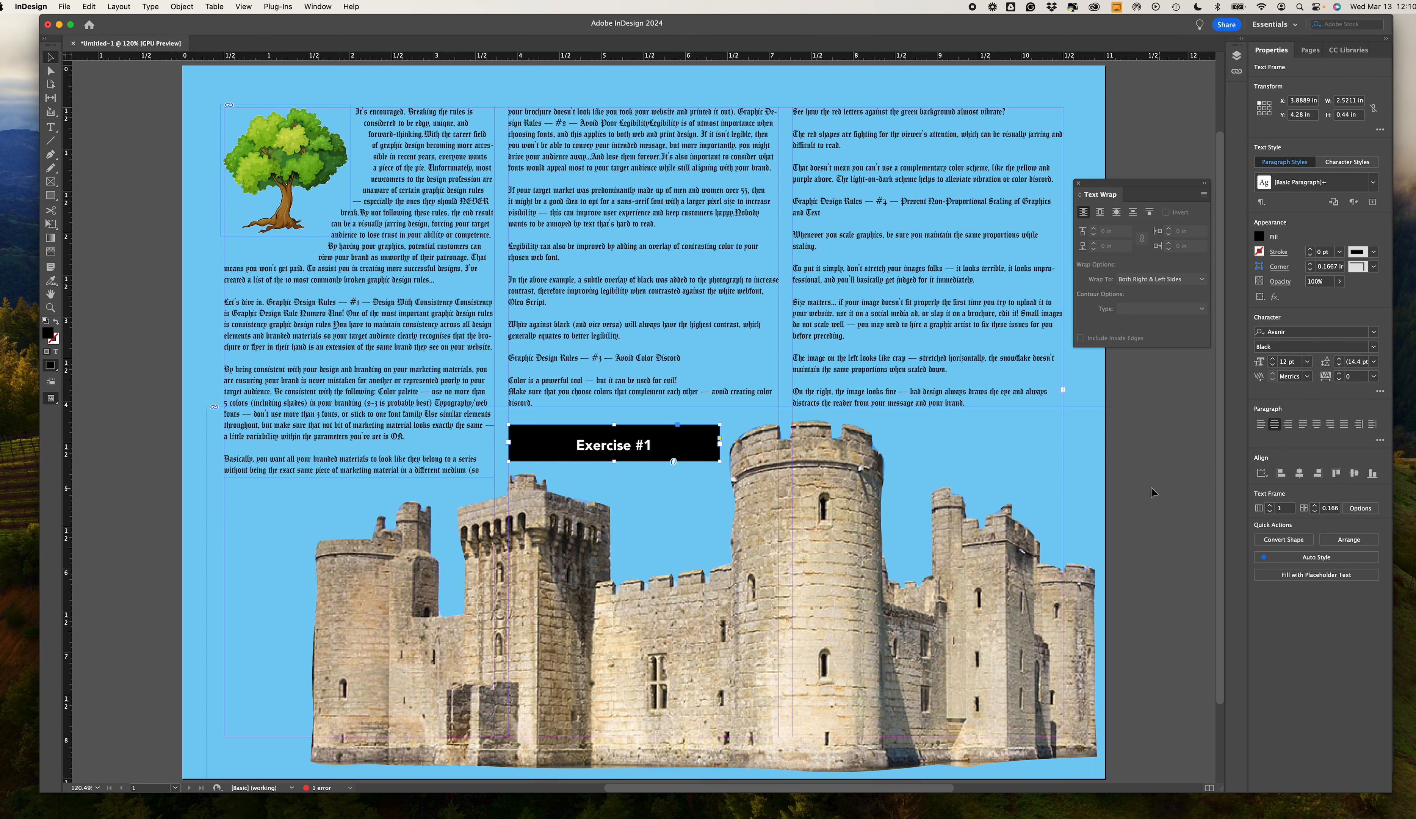
left_click(1136, 490)
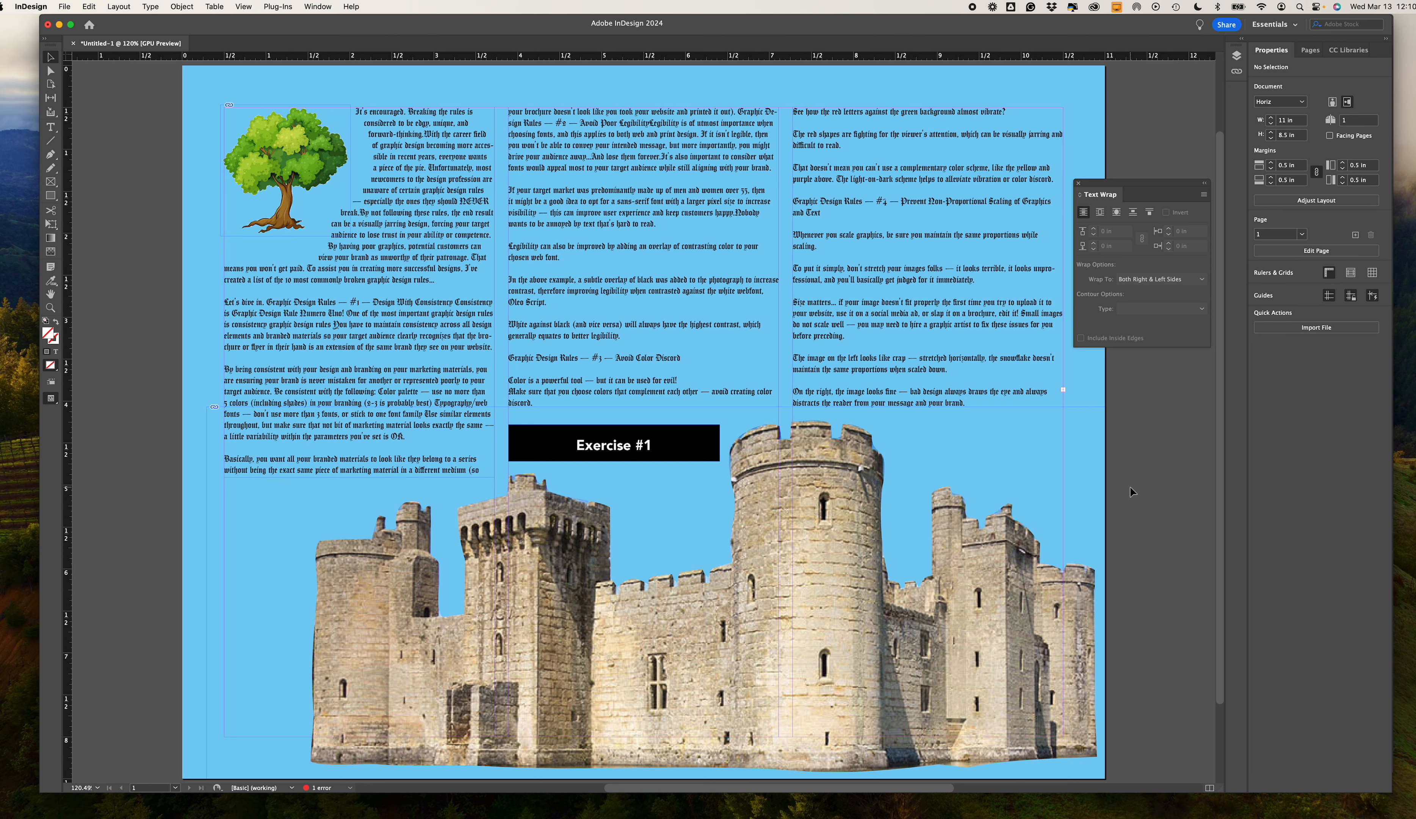
Save the document as ID_Ex1 in the 7-ID Ex 1 folder, inside exercises of the ART_208 course under ~SHC Teaching, ~Spring 2024.
key("super+s")
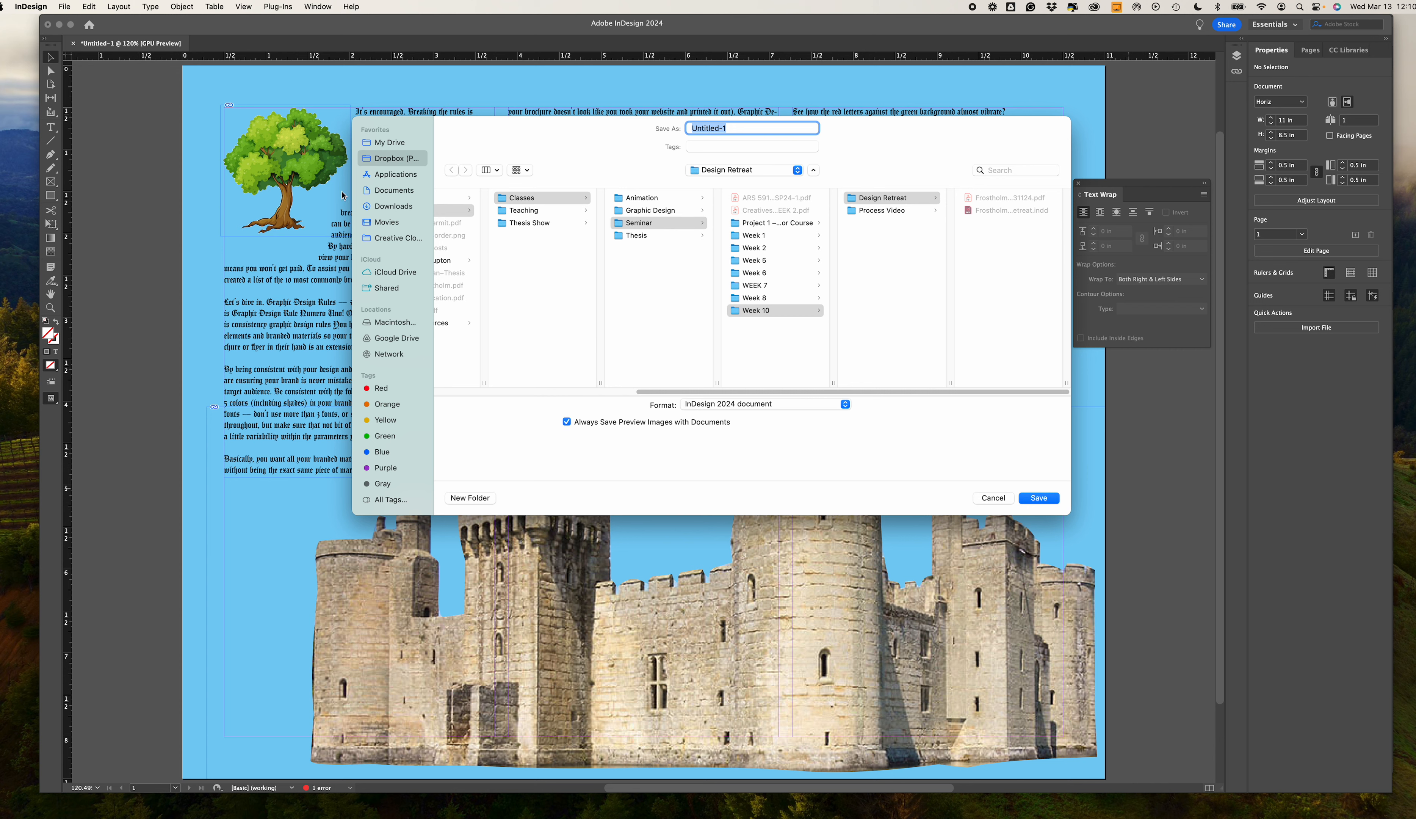
scroll(628, 339, "left", 10)
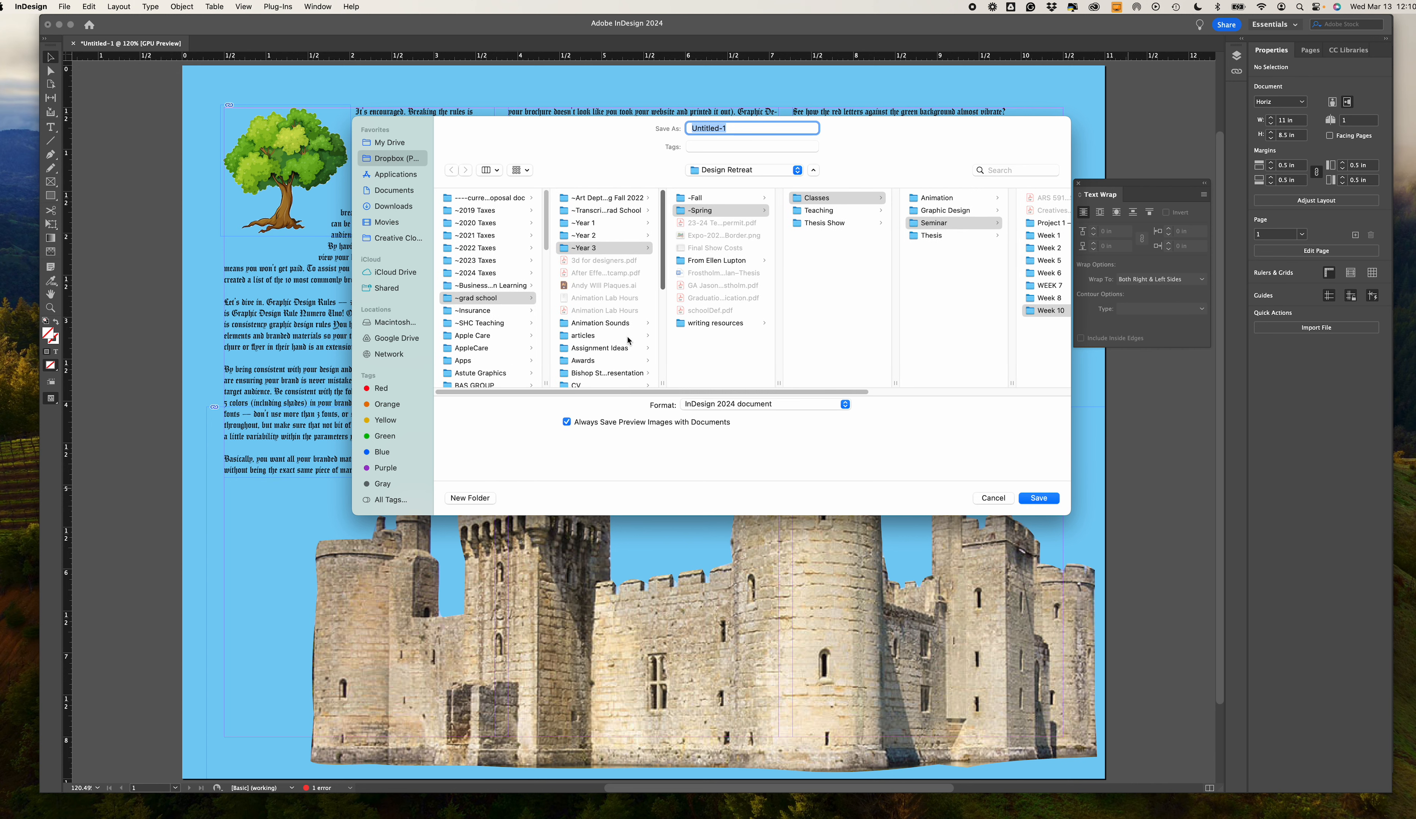
left_click(512, 325)
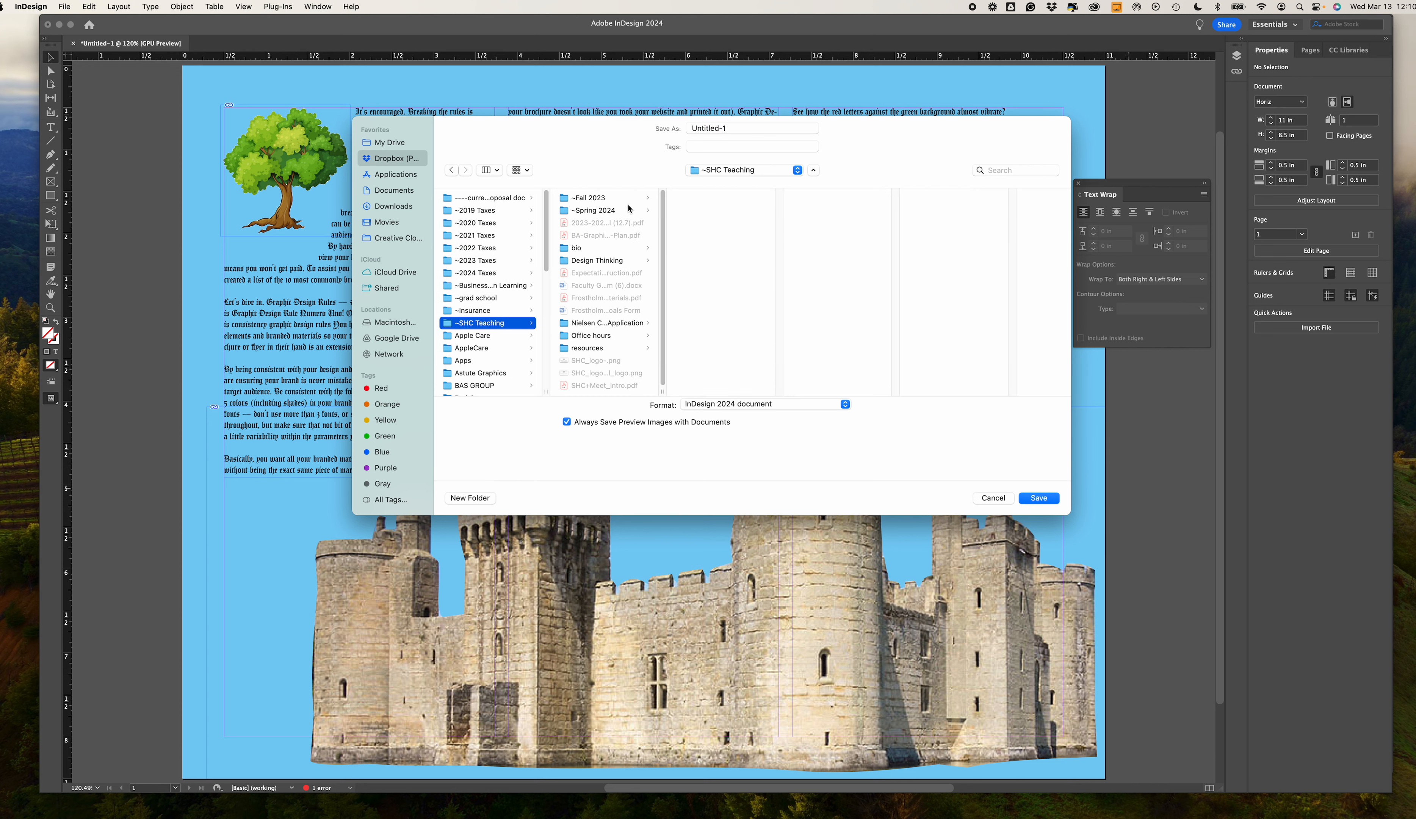
left_click(595, 213)
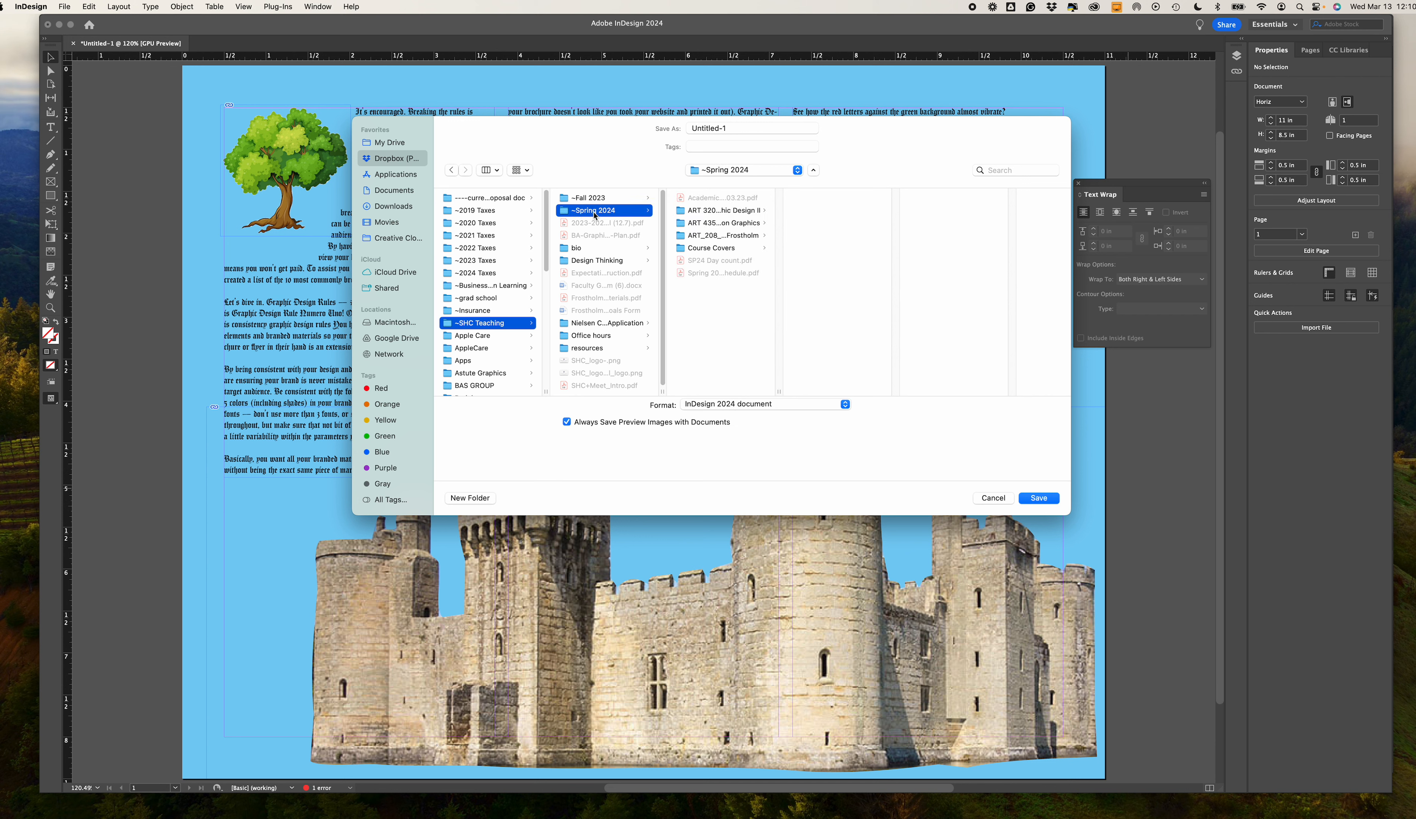
left_click(720, 235)
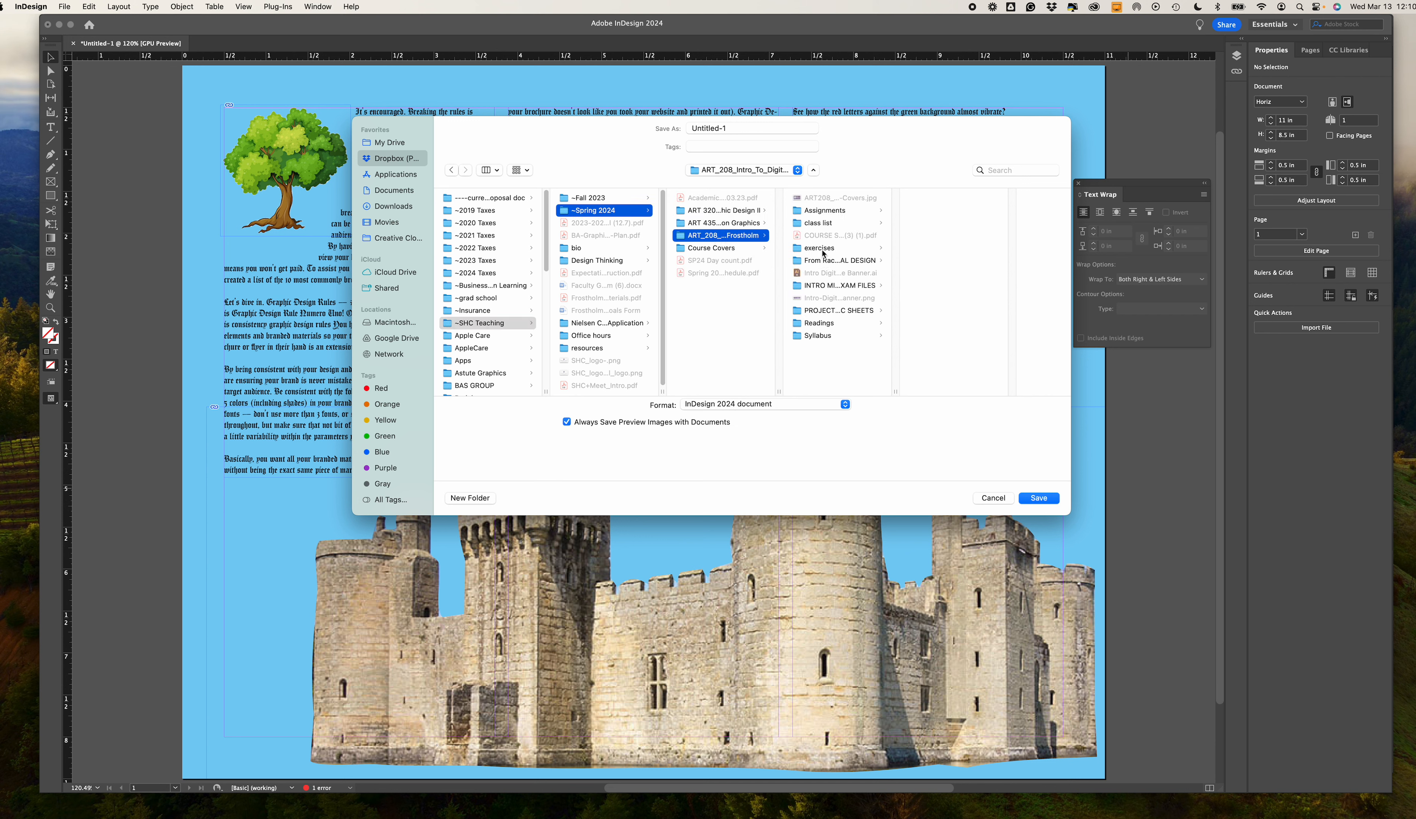
left_click(823, 250)
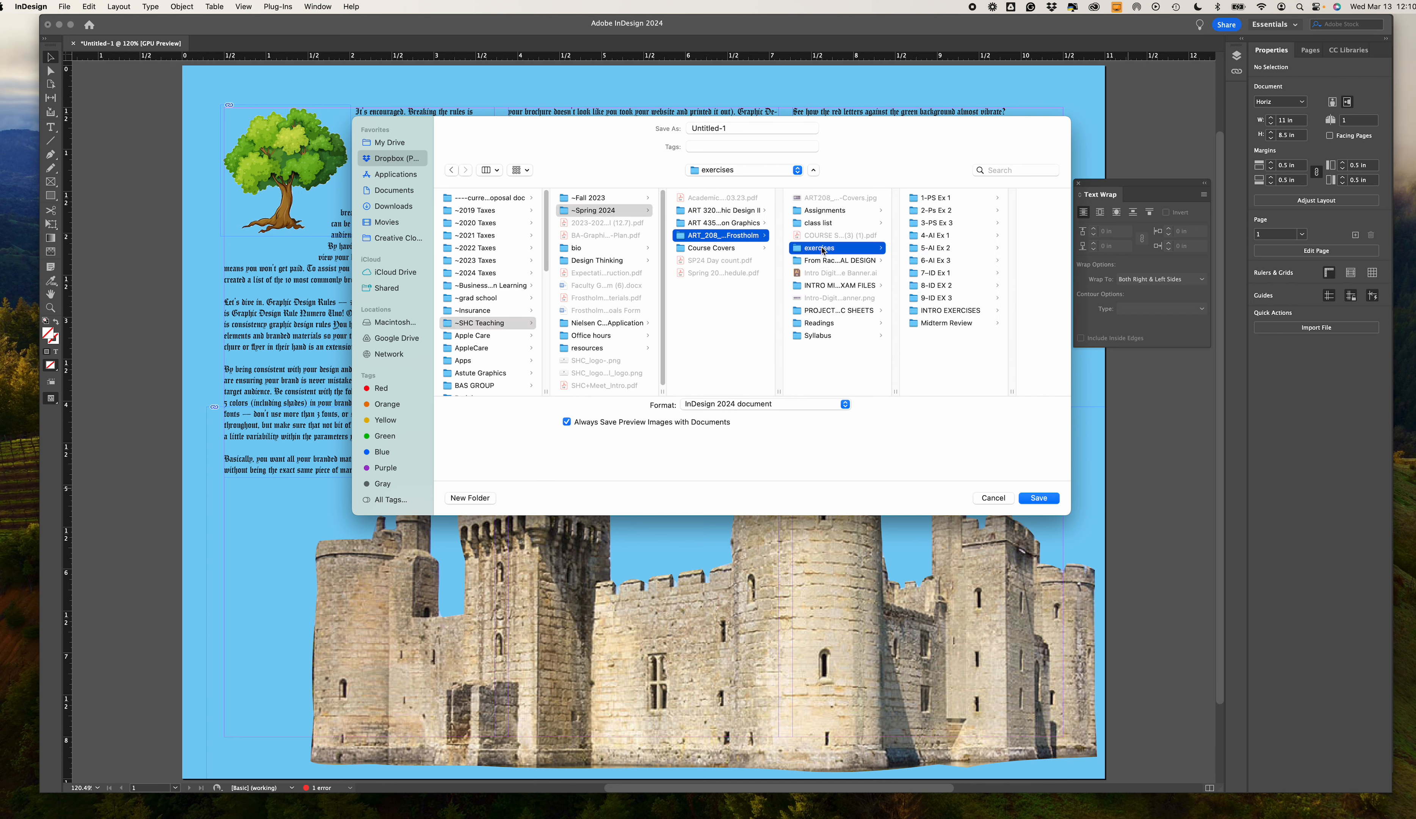
left_click(932, 275)
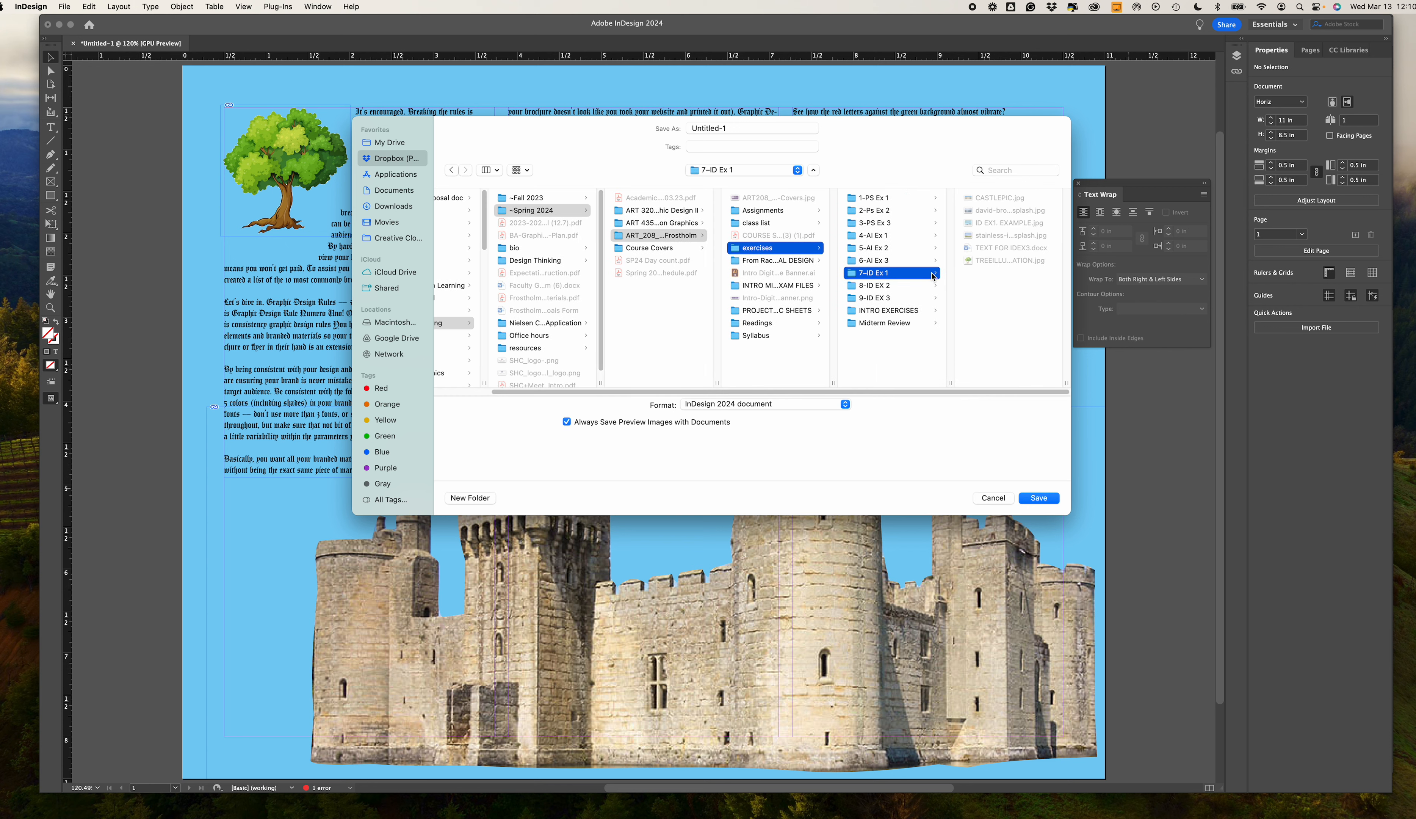
left_click(726, 128)
type("ID_Ex")
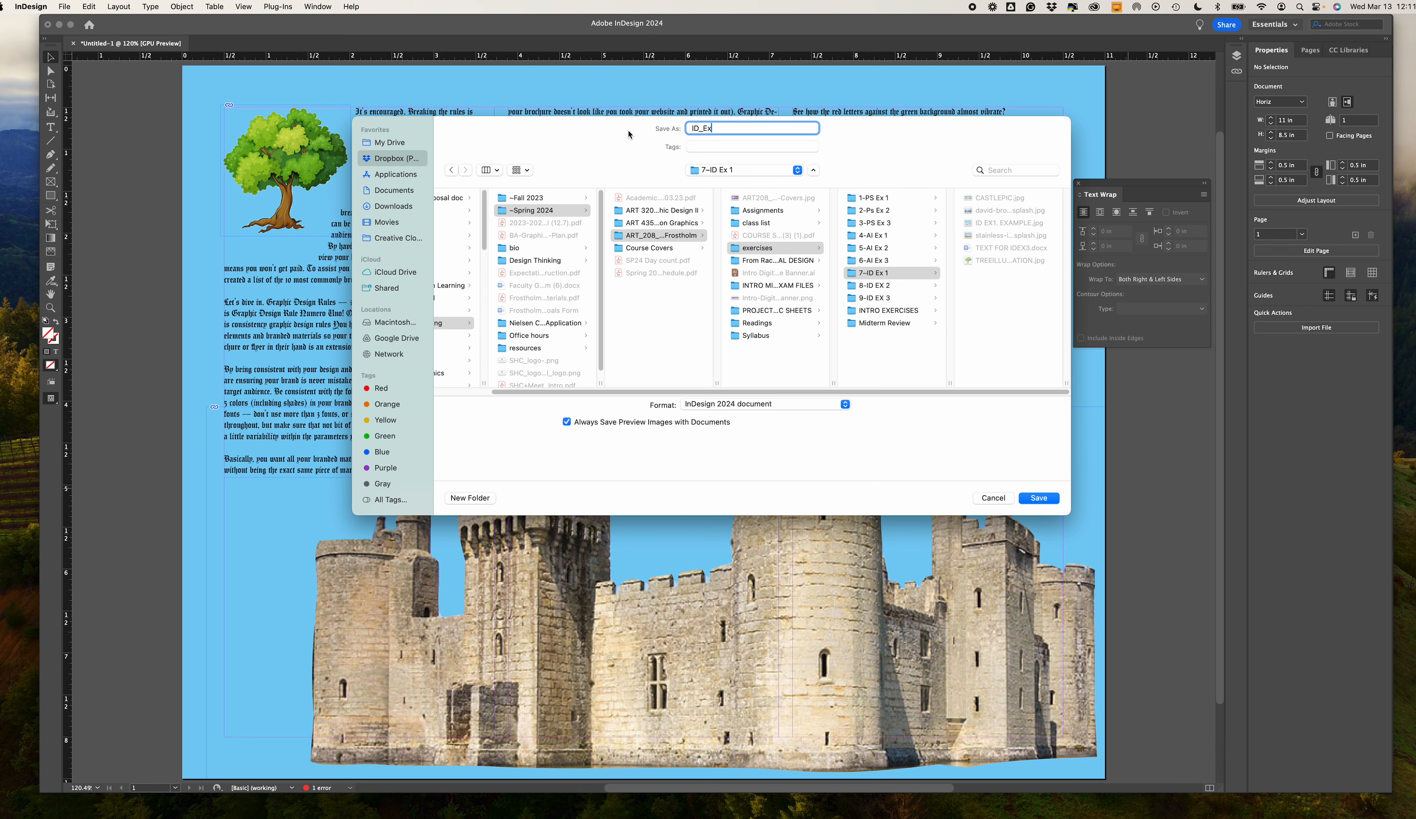
type("1")
key("Return")
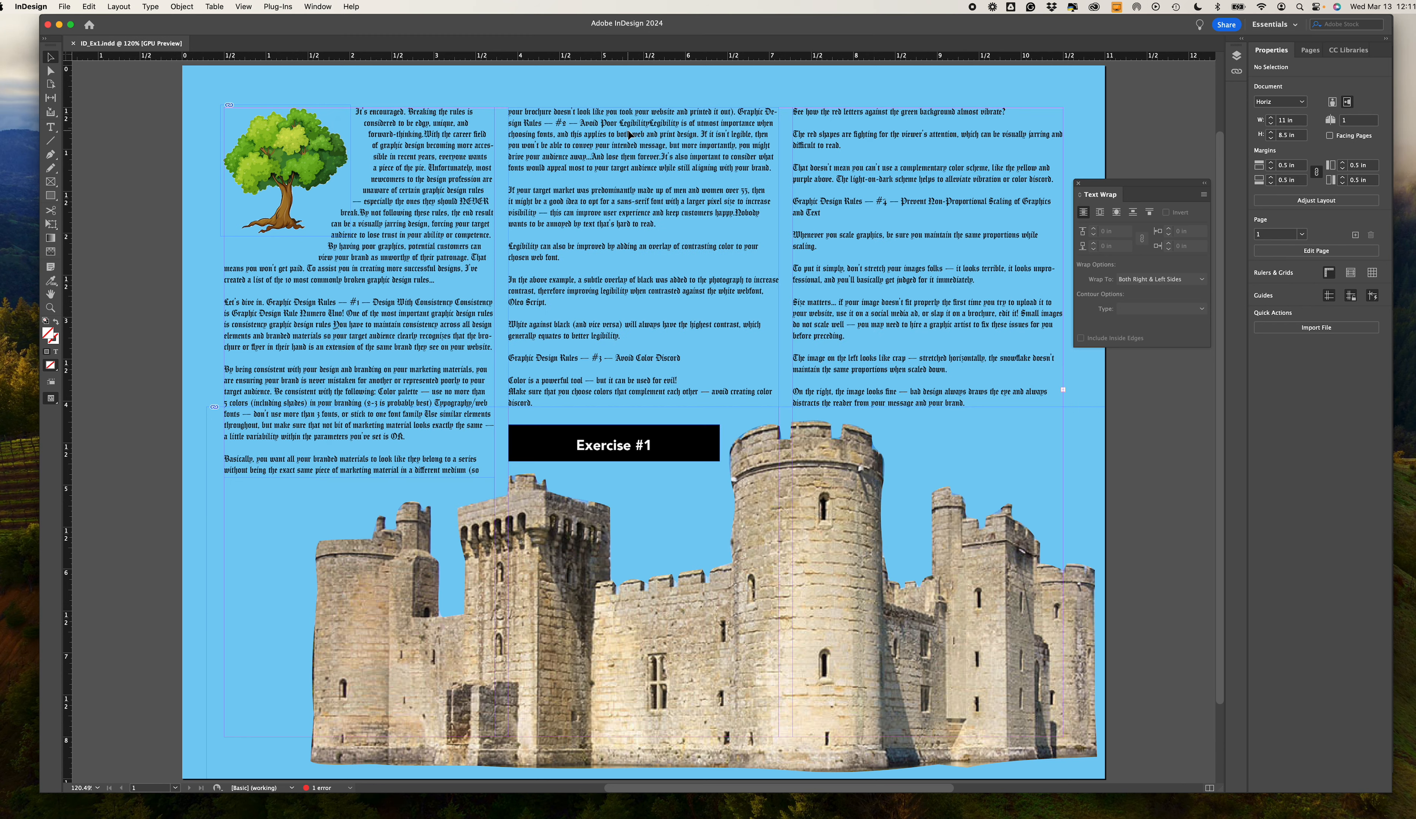
Export the page as an Adobe PDF (Print) named ID_Ex1 to the same folder despite overset text, and reposition the opened PDF's window.
left_click(64, 6)
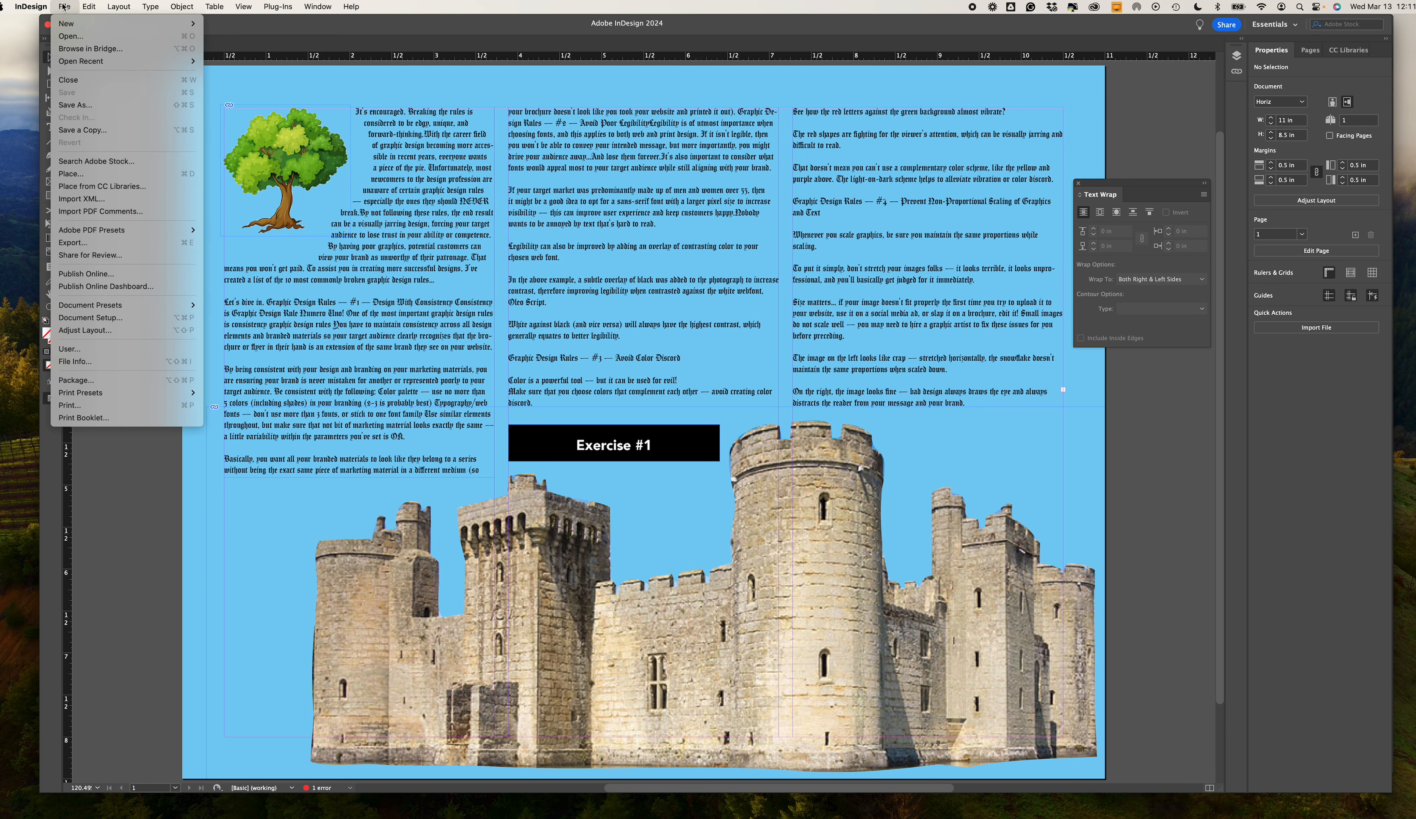
left_click(98, 243)
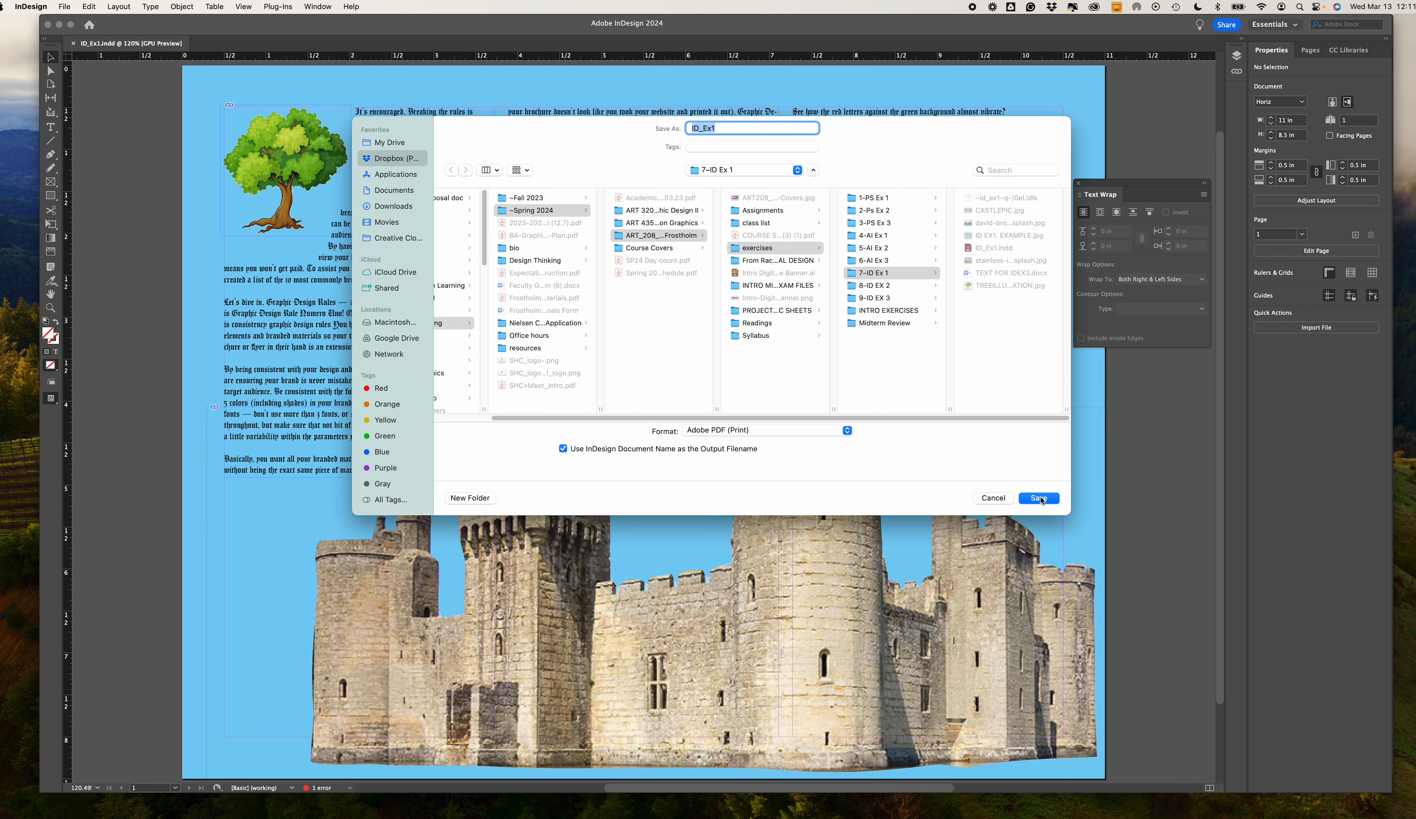
left_click(1039, 498)
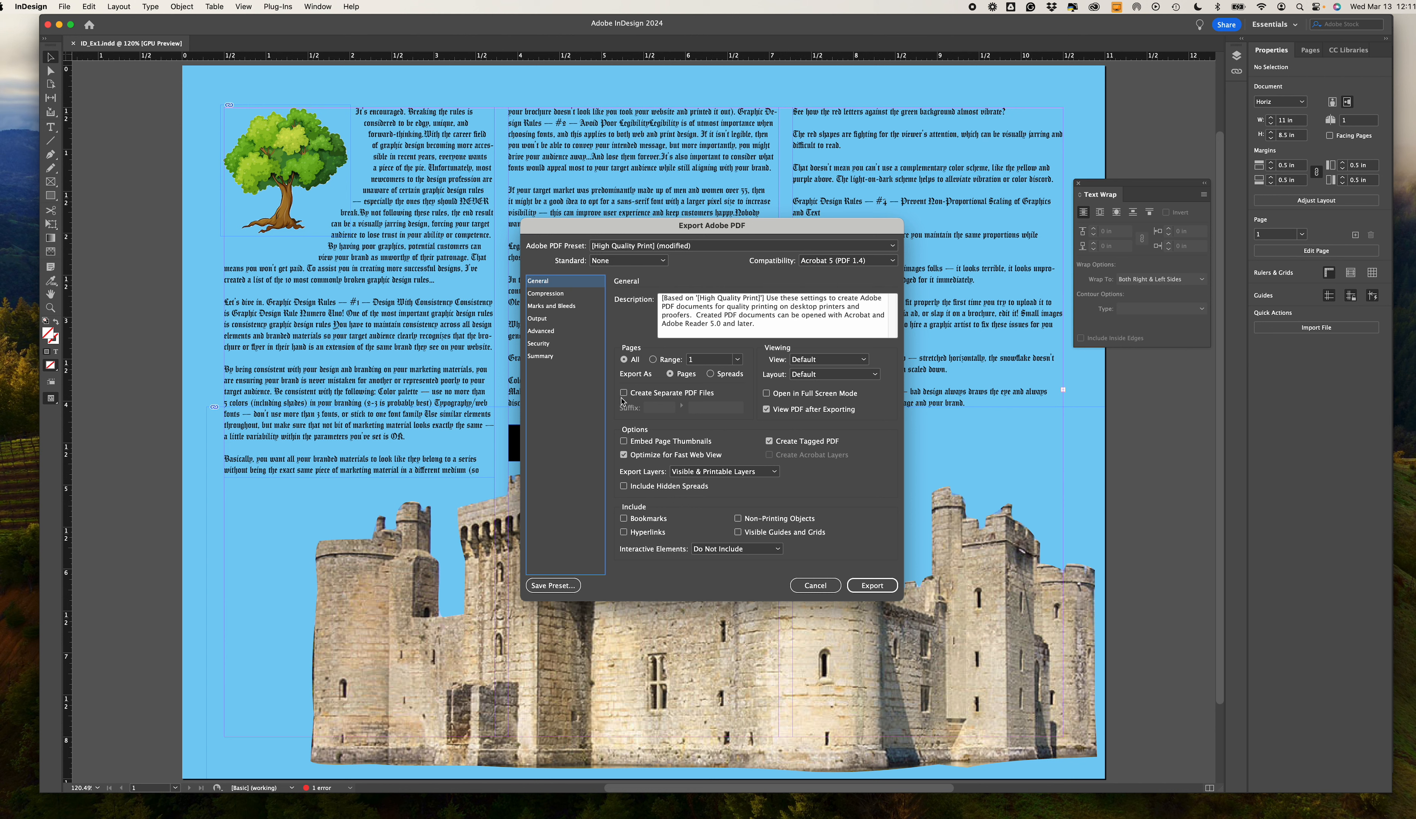
left_click(869, 585)
left_click(876, 587)
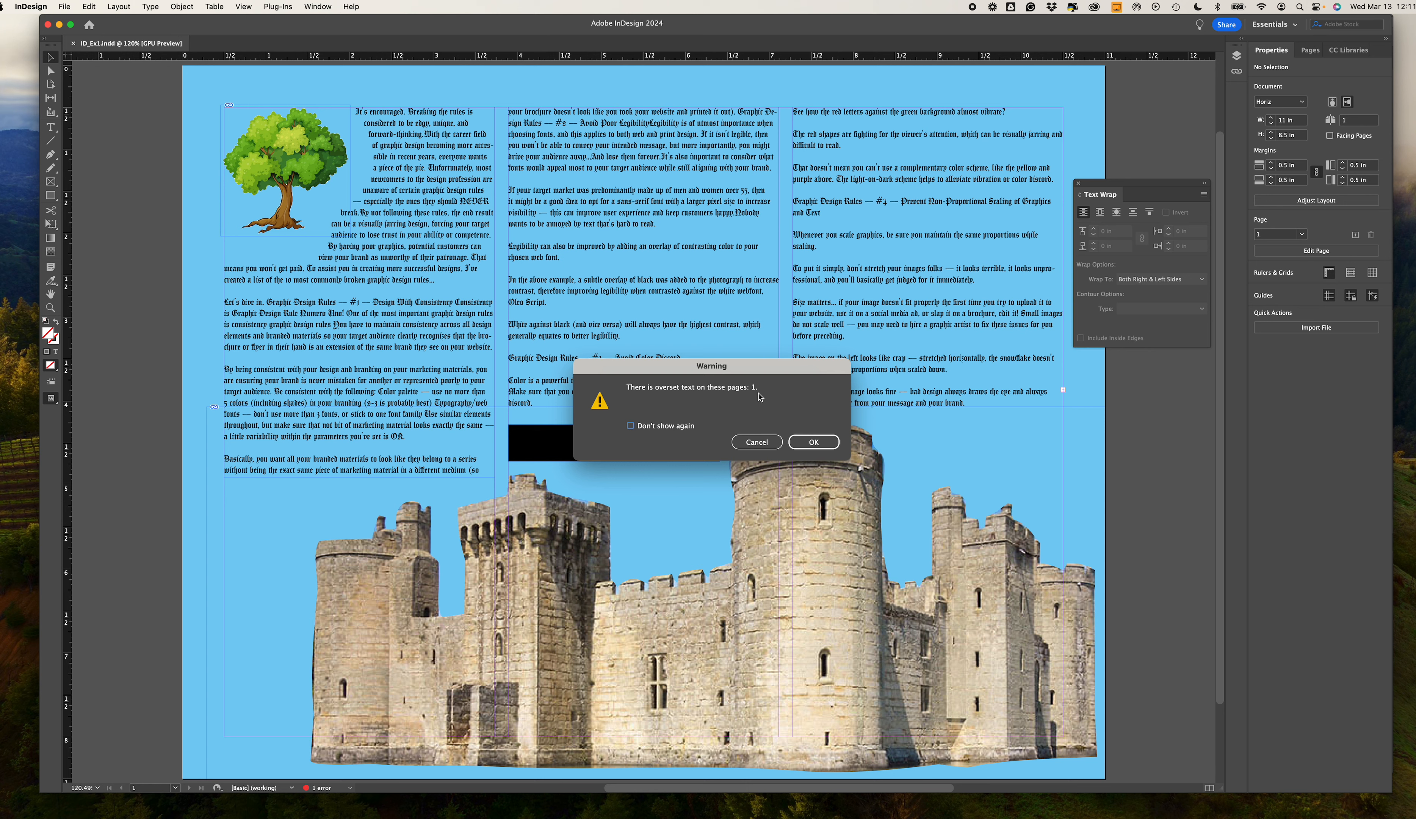
left_click(814, 442)
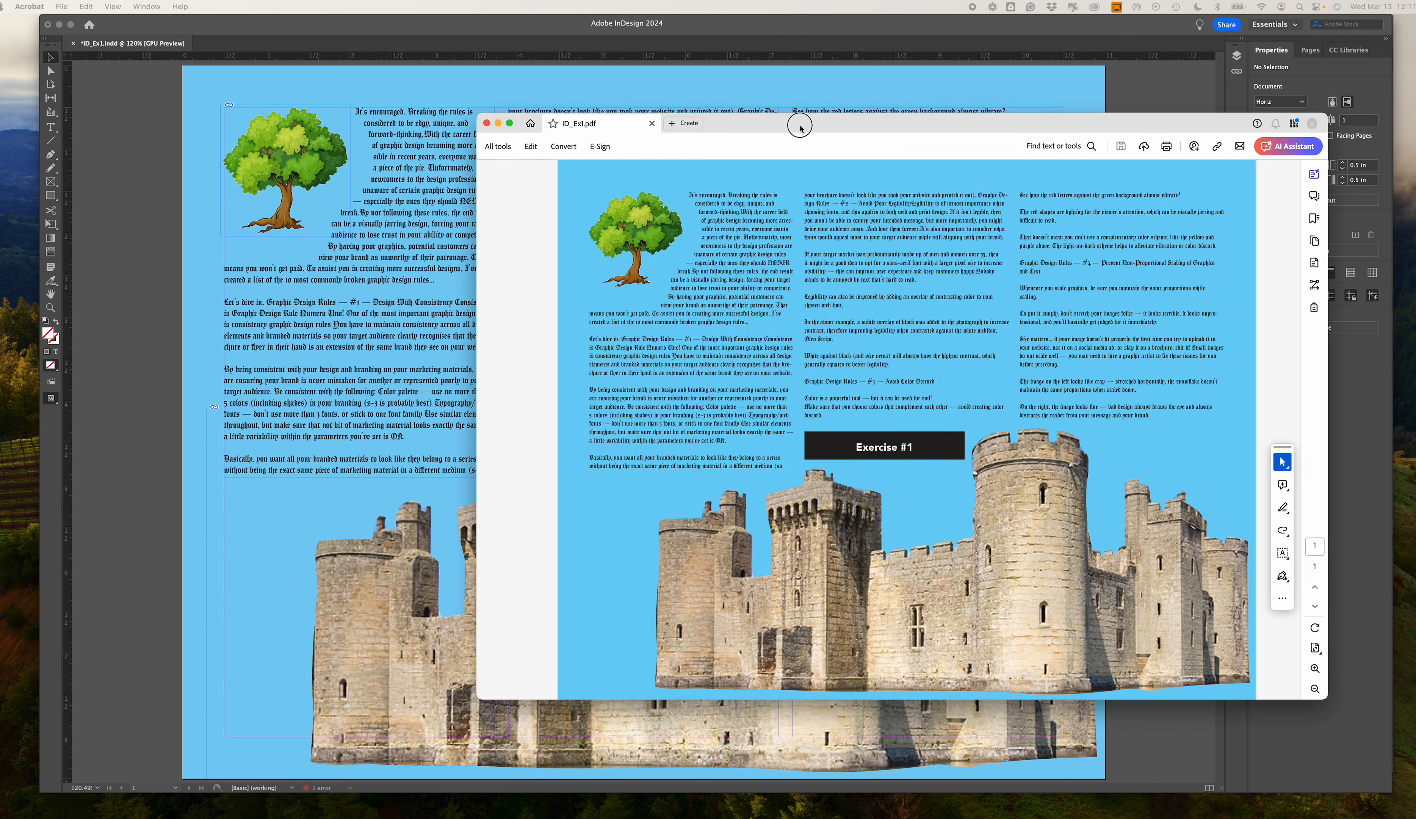
left_click_drag(800, 120, 527, 58)
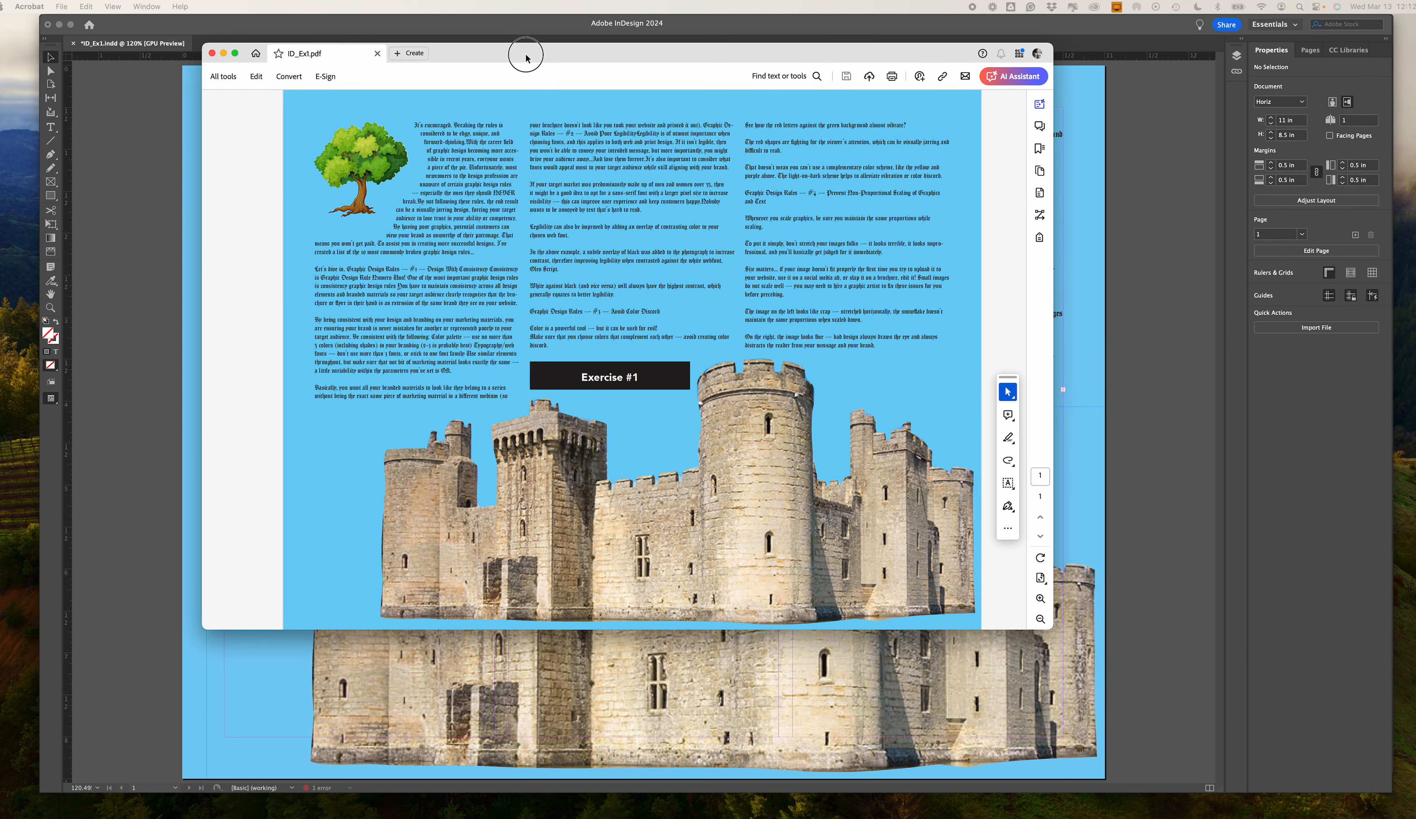